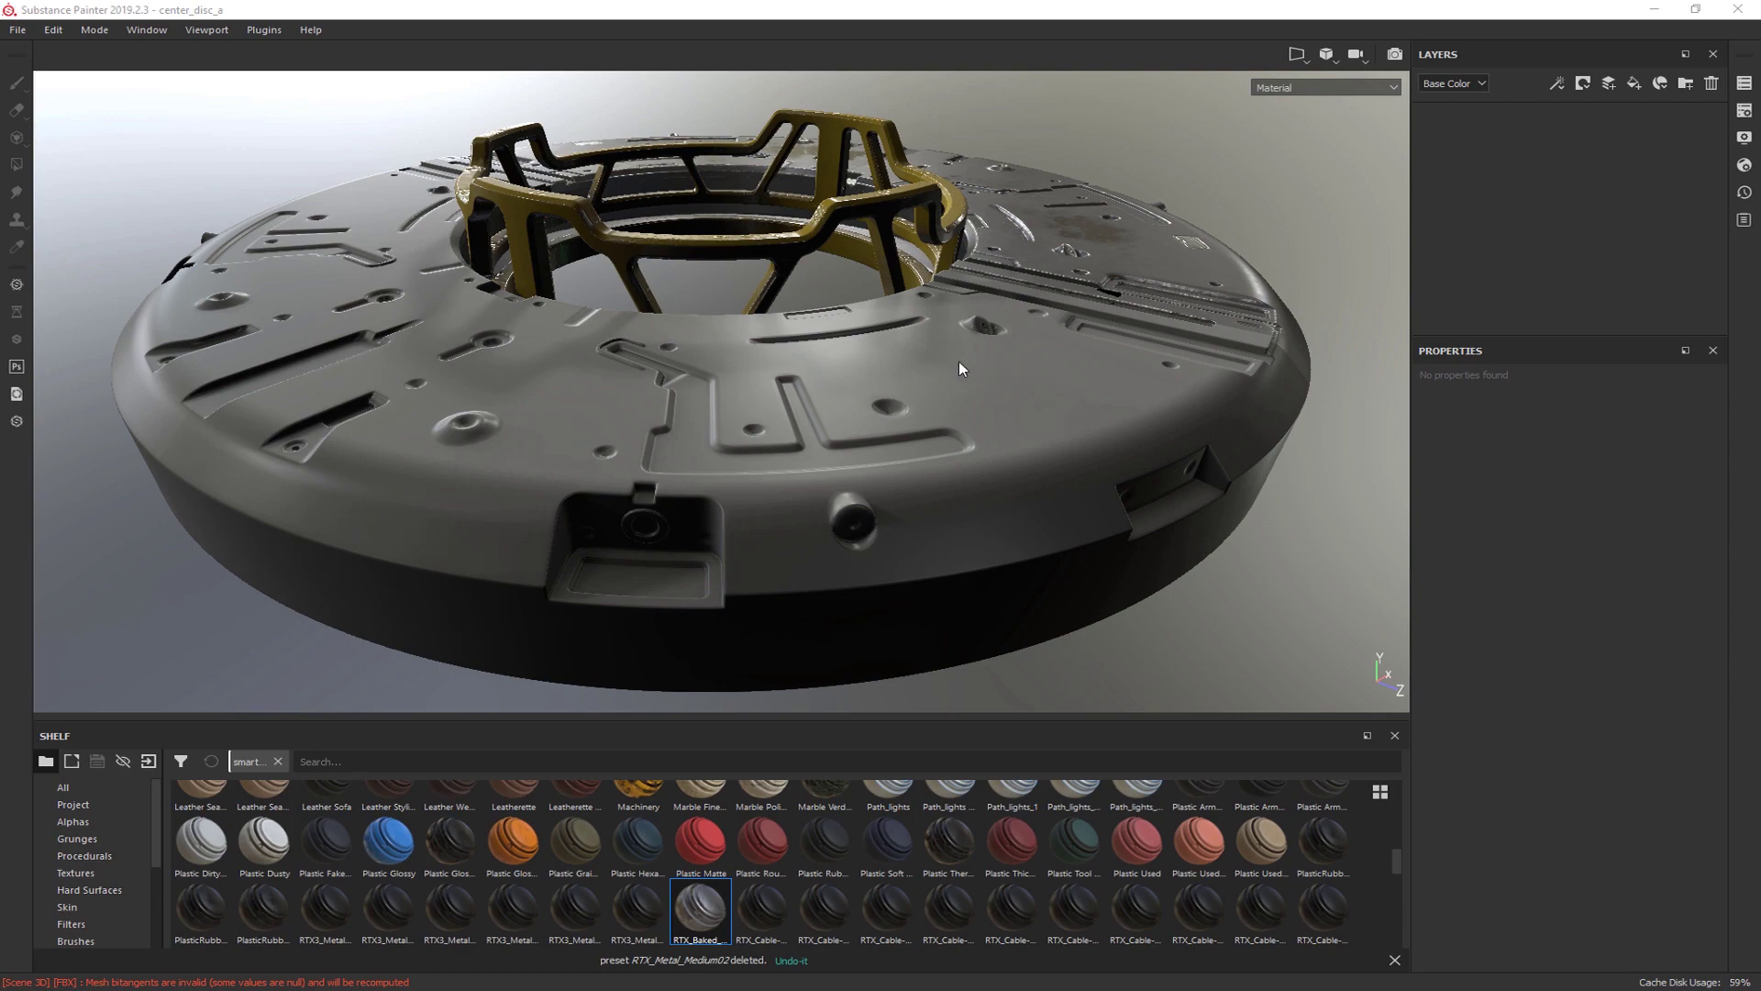
{"action": "mouse_move", "coordinate": [955, 350]}
{"action": "left_mouse_down", "text": "alt"}
{"action": "mouse_move", "coordinate": [961, 332]}
{"action": "mouse_move", "coordinate": [888, 337]}
{"action": "mouse_move", "coordinate": [939, 363]}
{"action": "left_mouse_up", "text": "alt"}
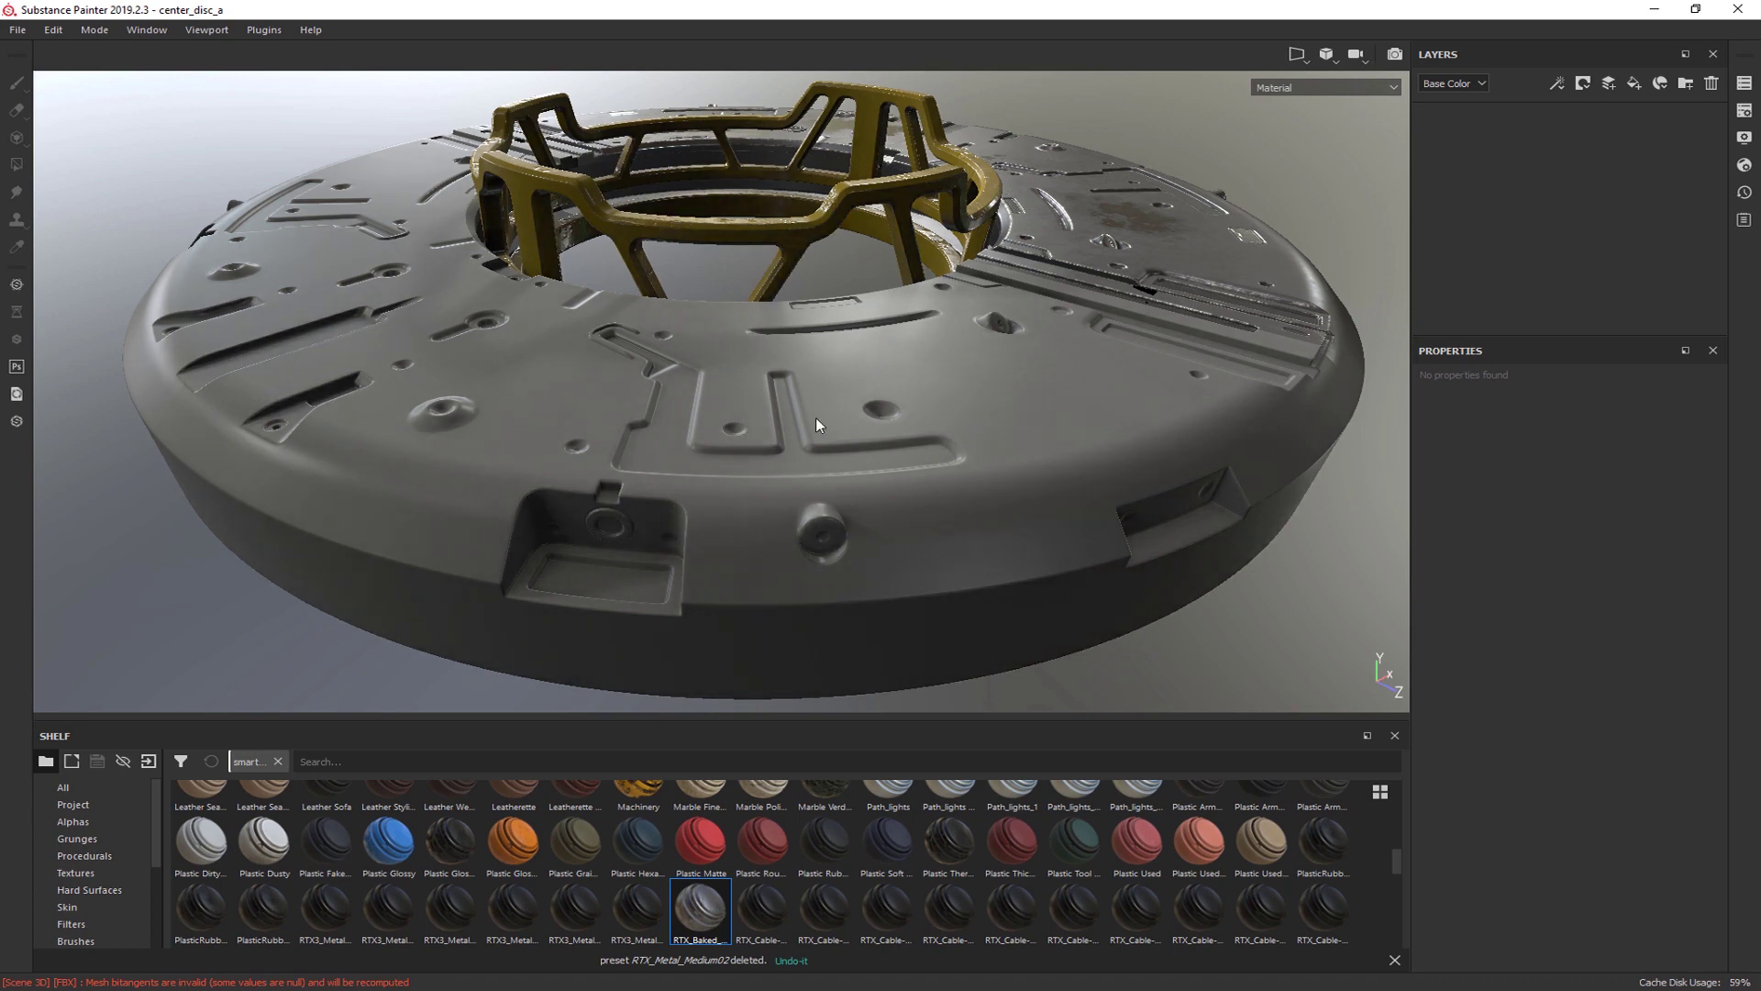
{"action": "middle_click_drag", "start_coordinate": [816, 416], "coordinate": [805, 414], "text": "alt"}
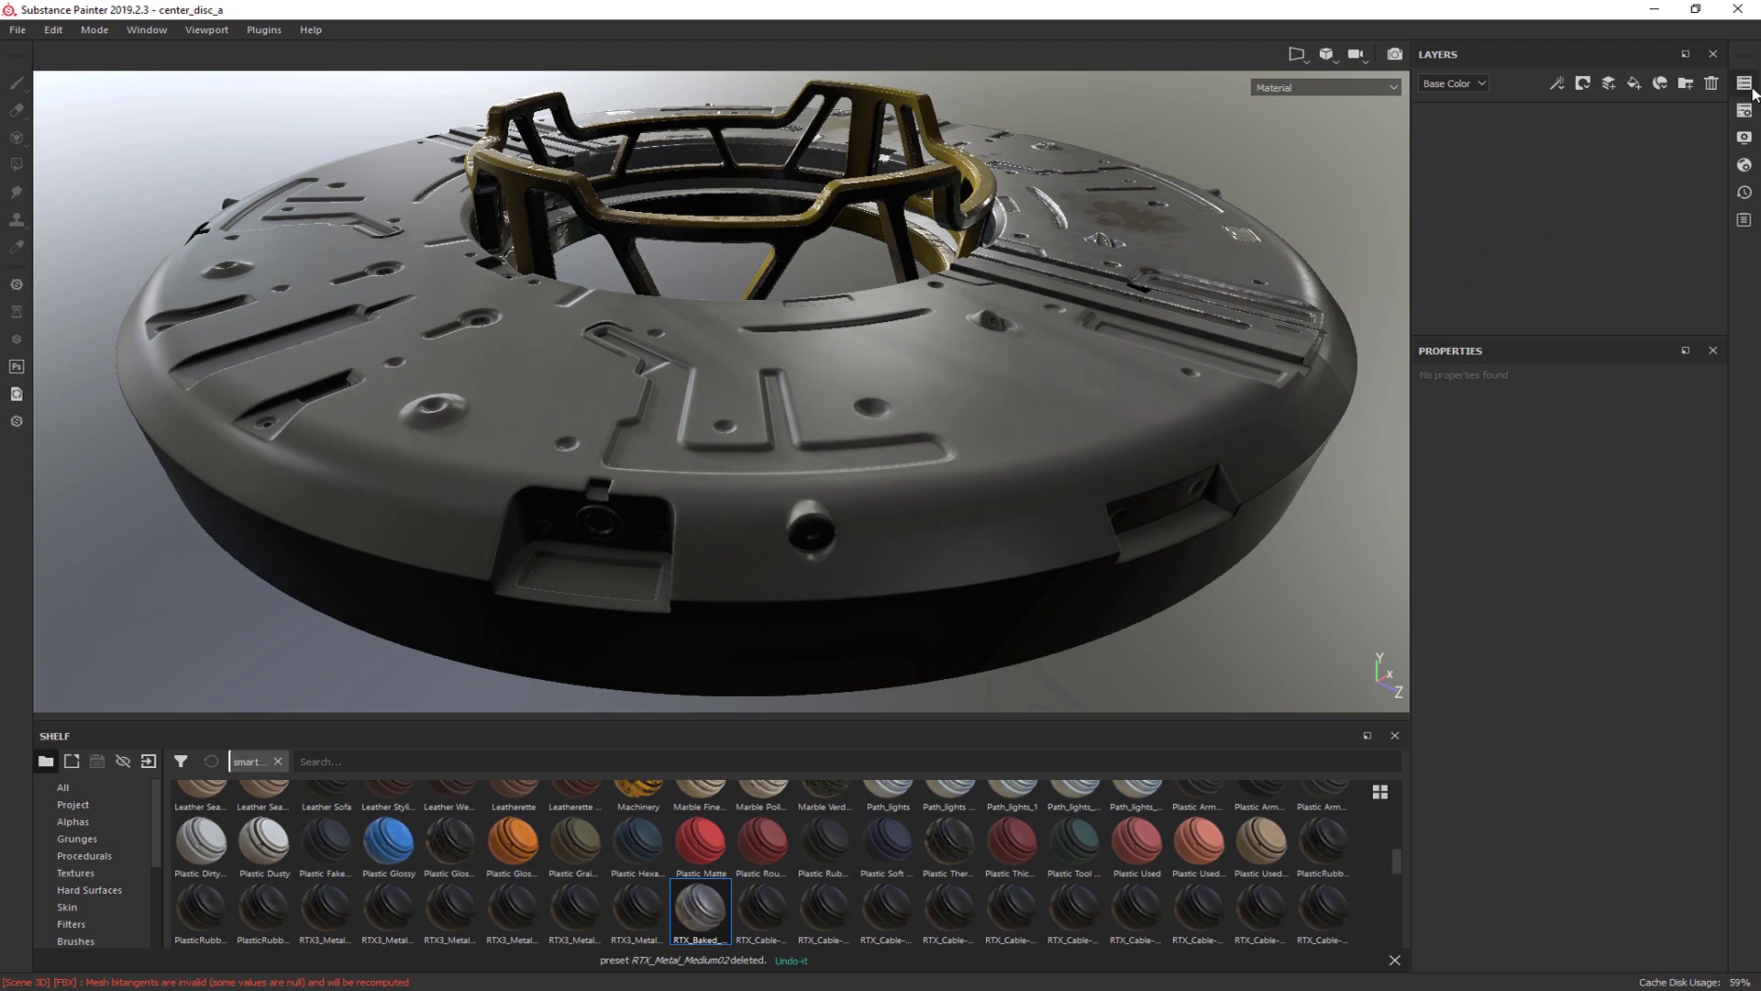
{"action": "left_click_drag", "start_coordinate": [1760, 222], "coordinate": [1132, 222]}
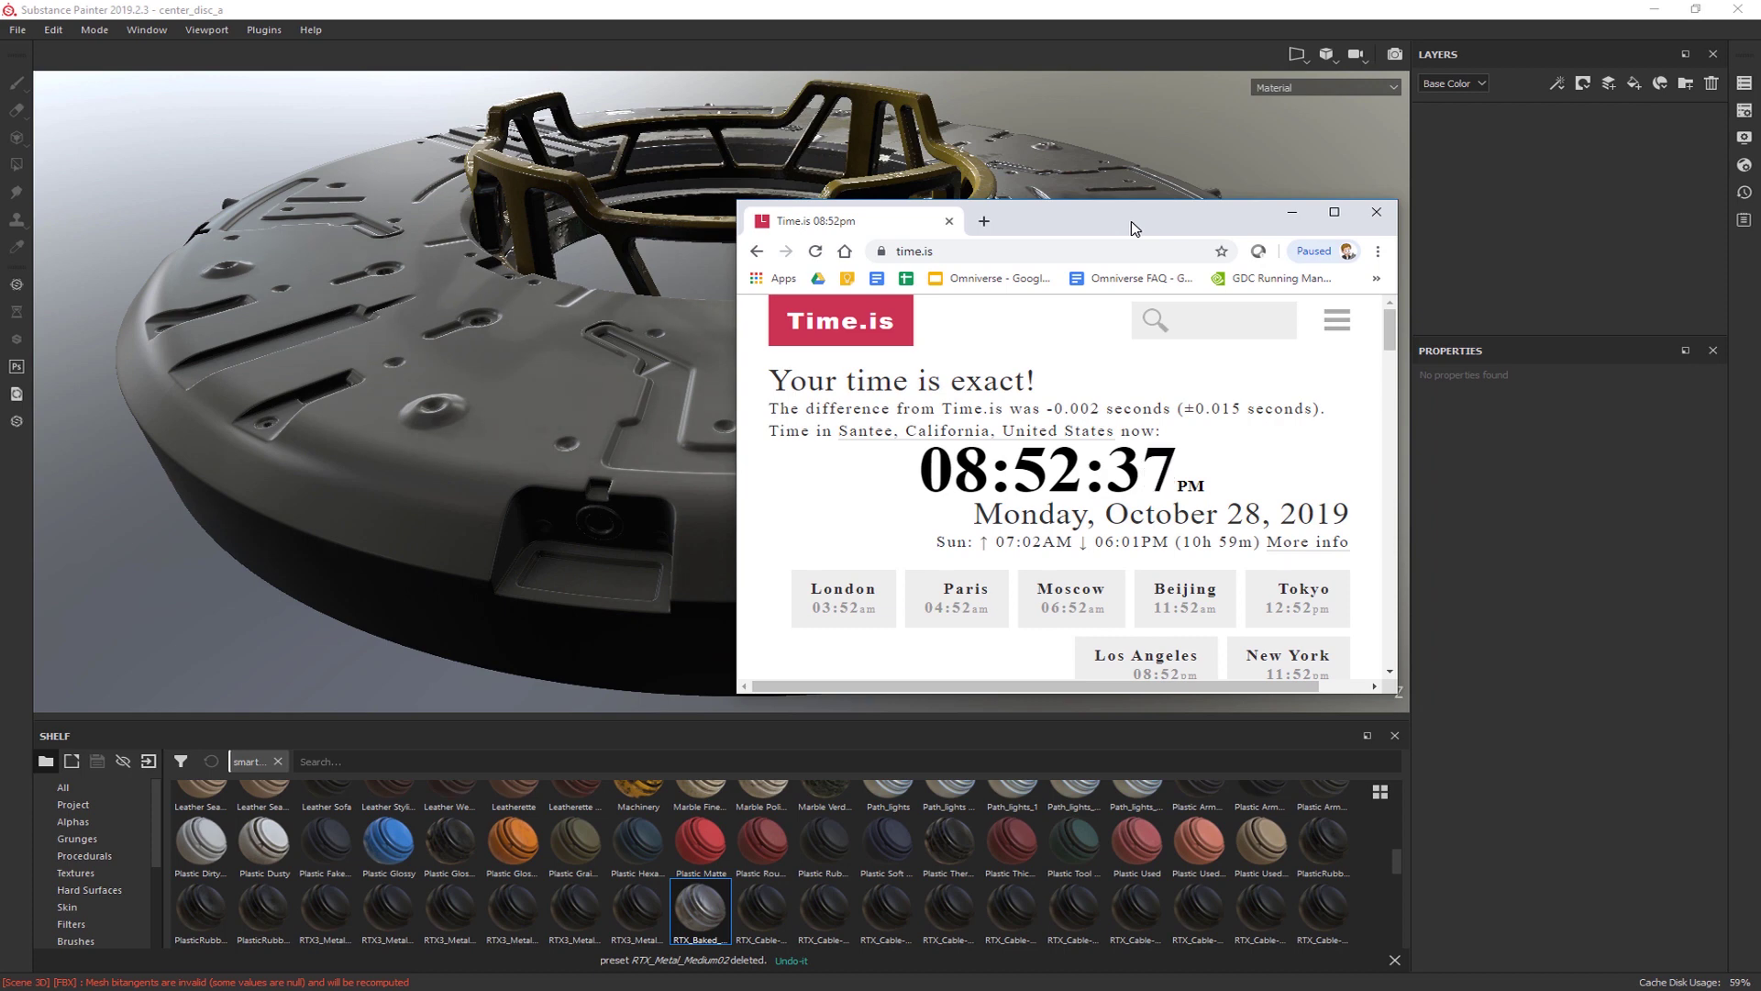
{"action": "left_click_drag", "start_coordinate": [1131, 222], "coordinate": [1119, 215]}
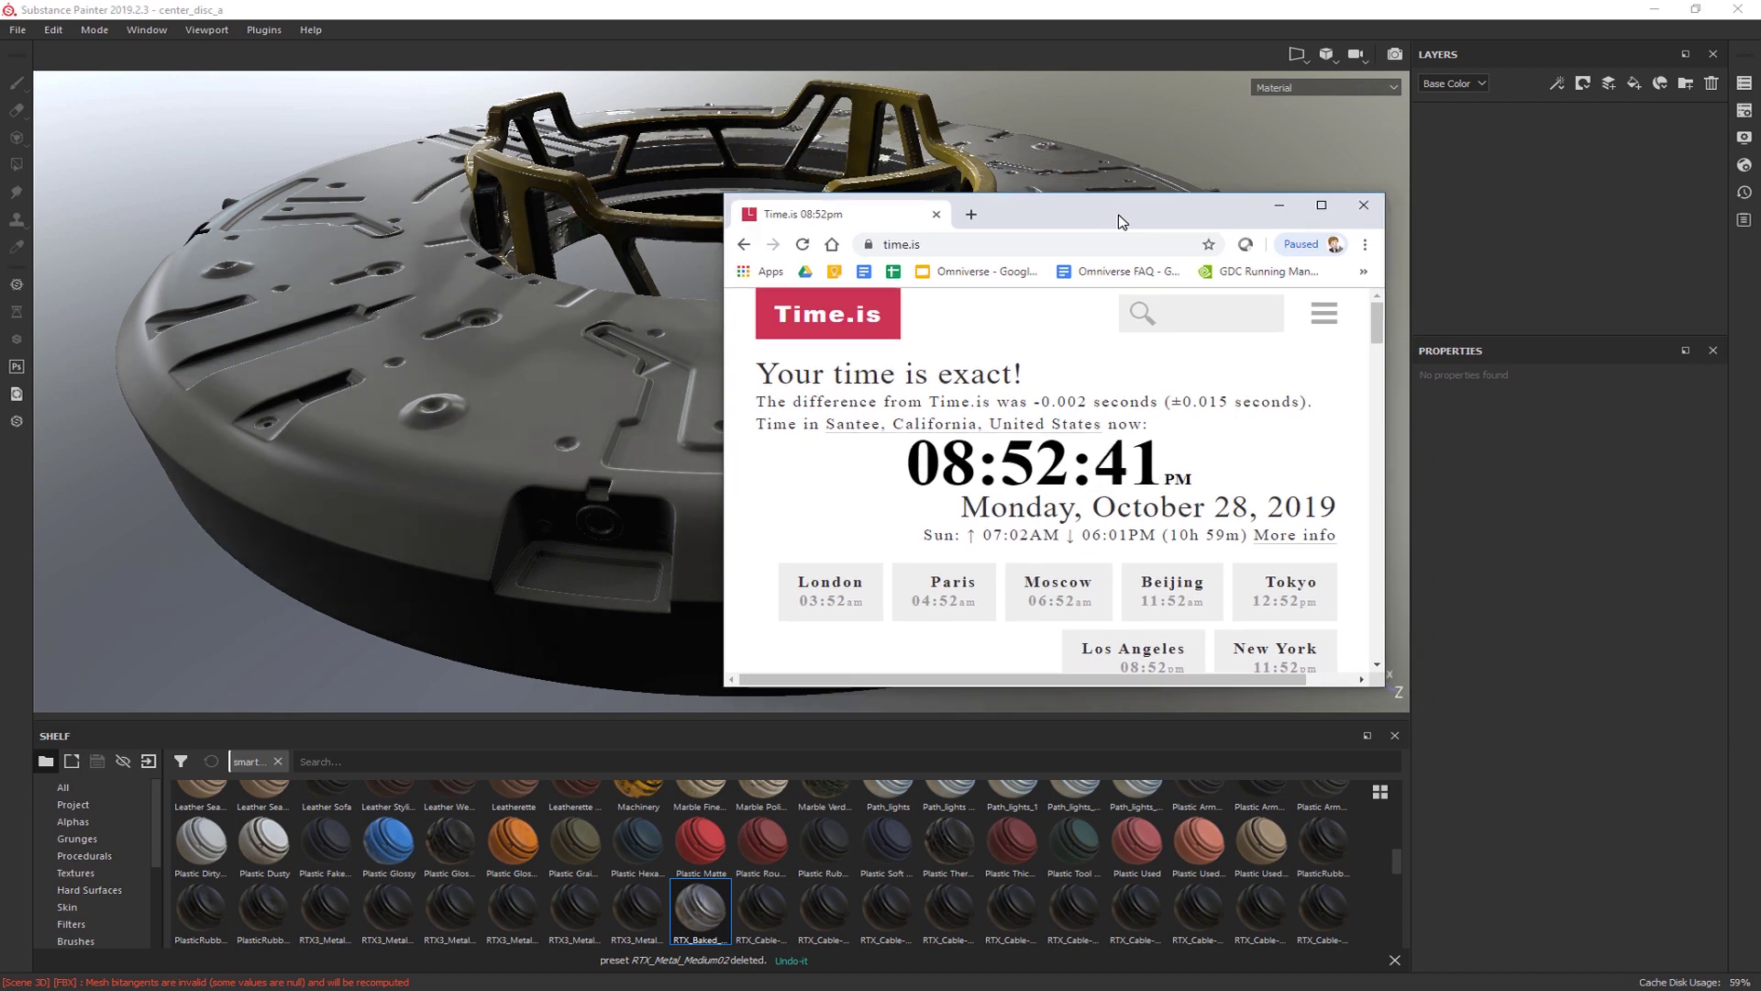
{"action": "left_click_drag", "start_coordinate": [1118, 220], "coordinate": [1759, 167]}
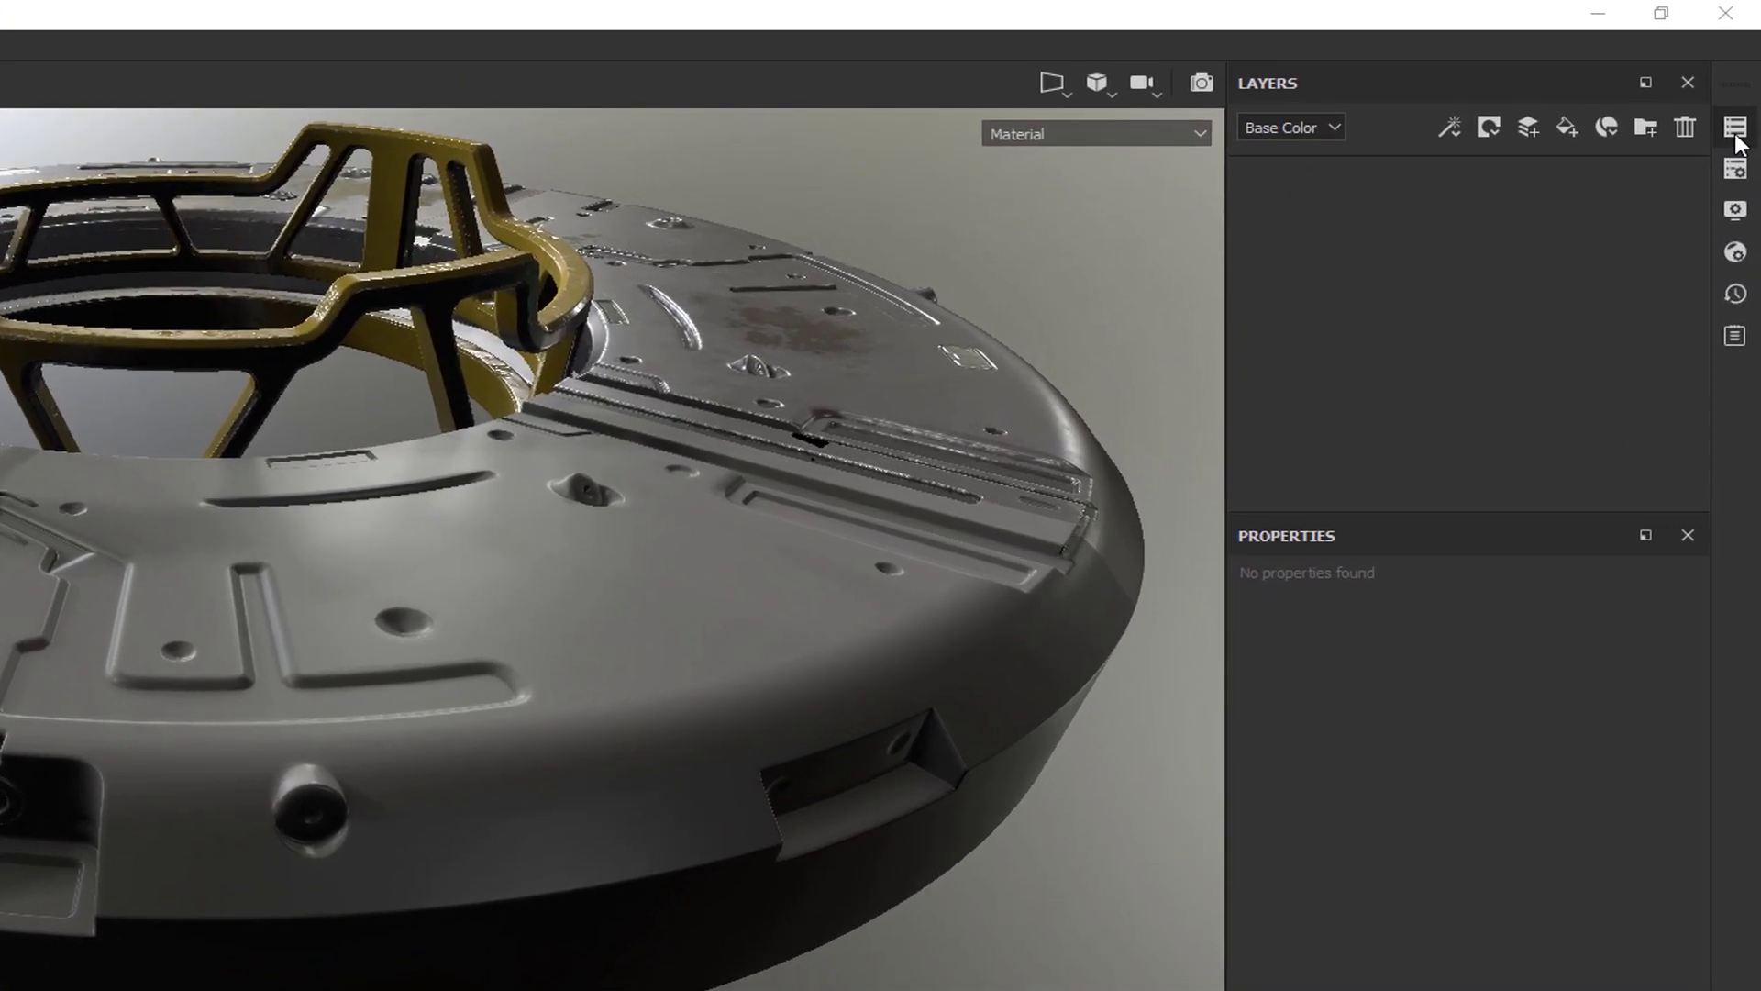
Step: Hide and reshow the disc_a_mat, disc_b_mat and disc_frame_a_Mat texture sets to identify the parts each one covers
{"action": "left_click", "coordinate": [1744, 84]}
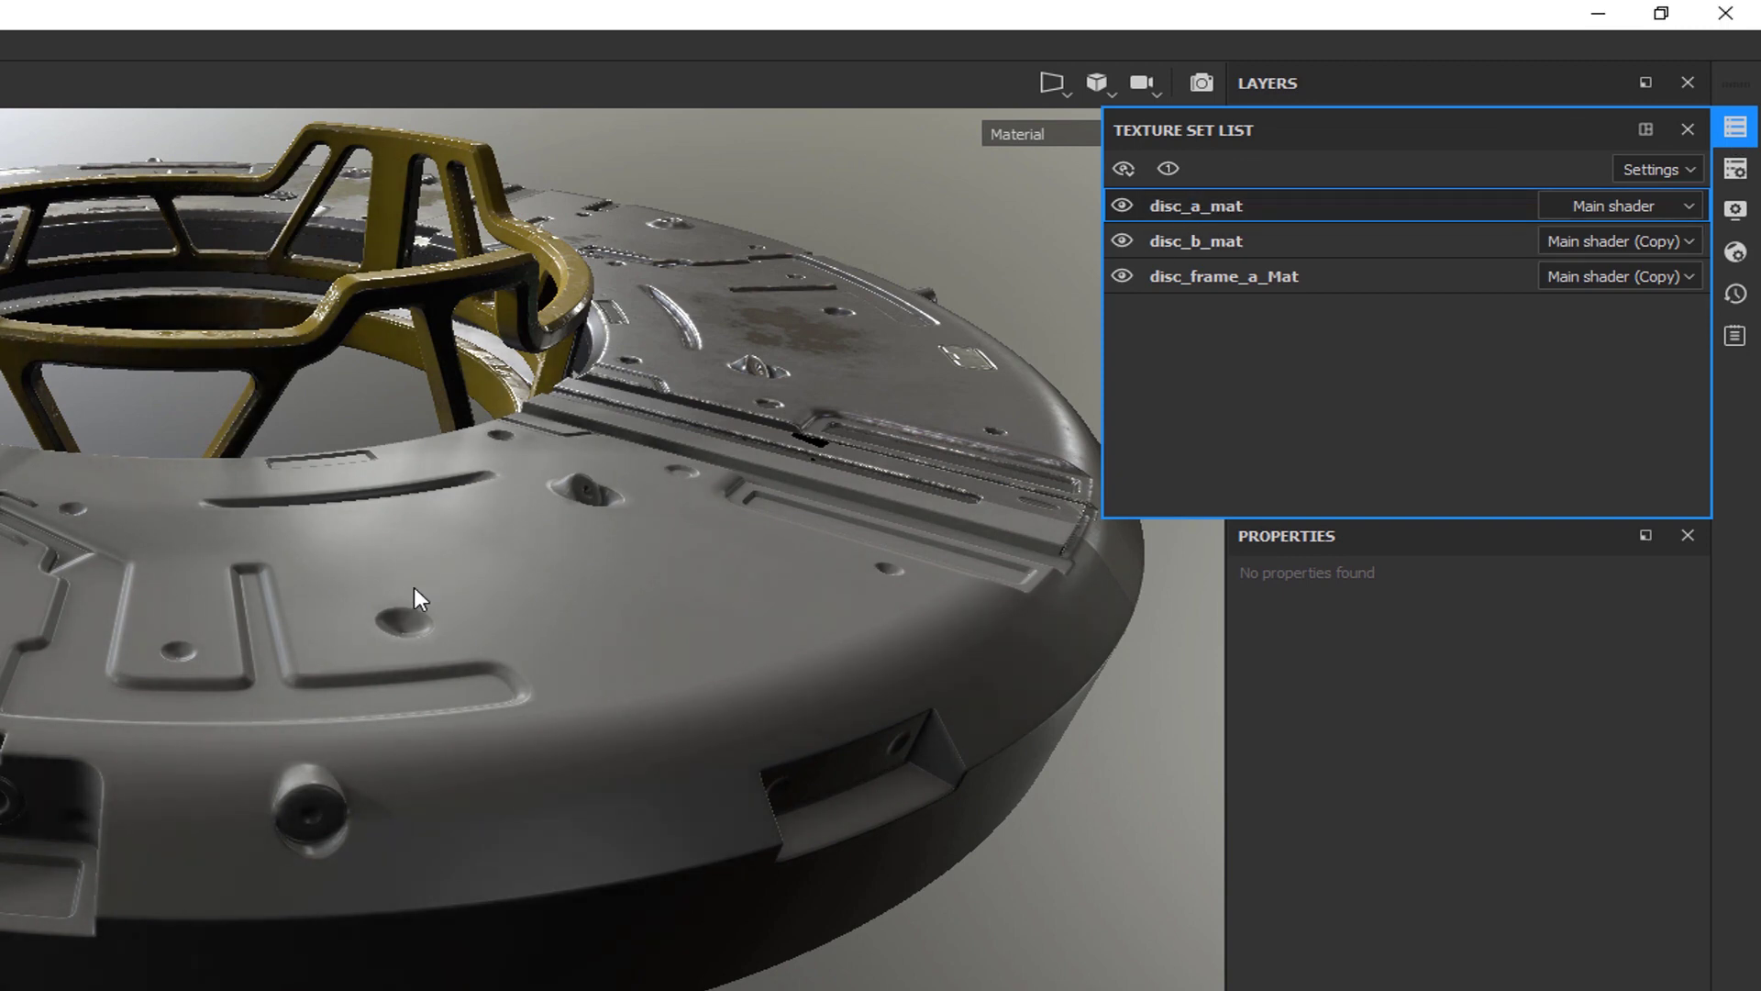
{"action": "left_click", "coordinate": [1121, 205]}
{"action": "left_click", "coordinate": [1121, 241]}
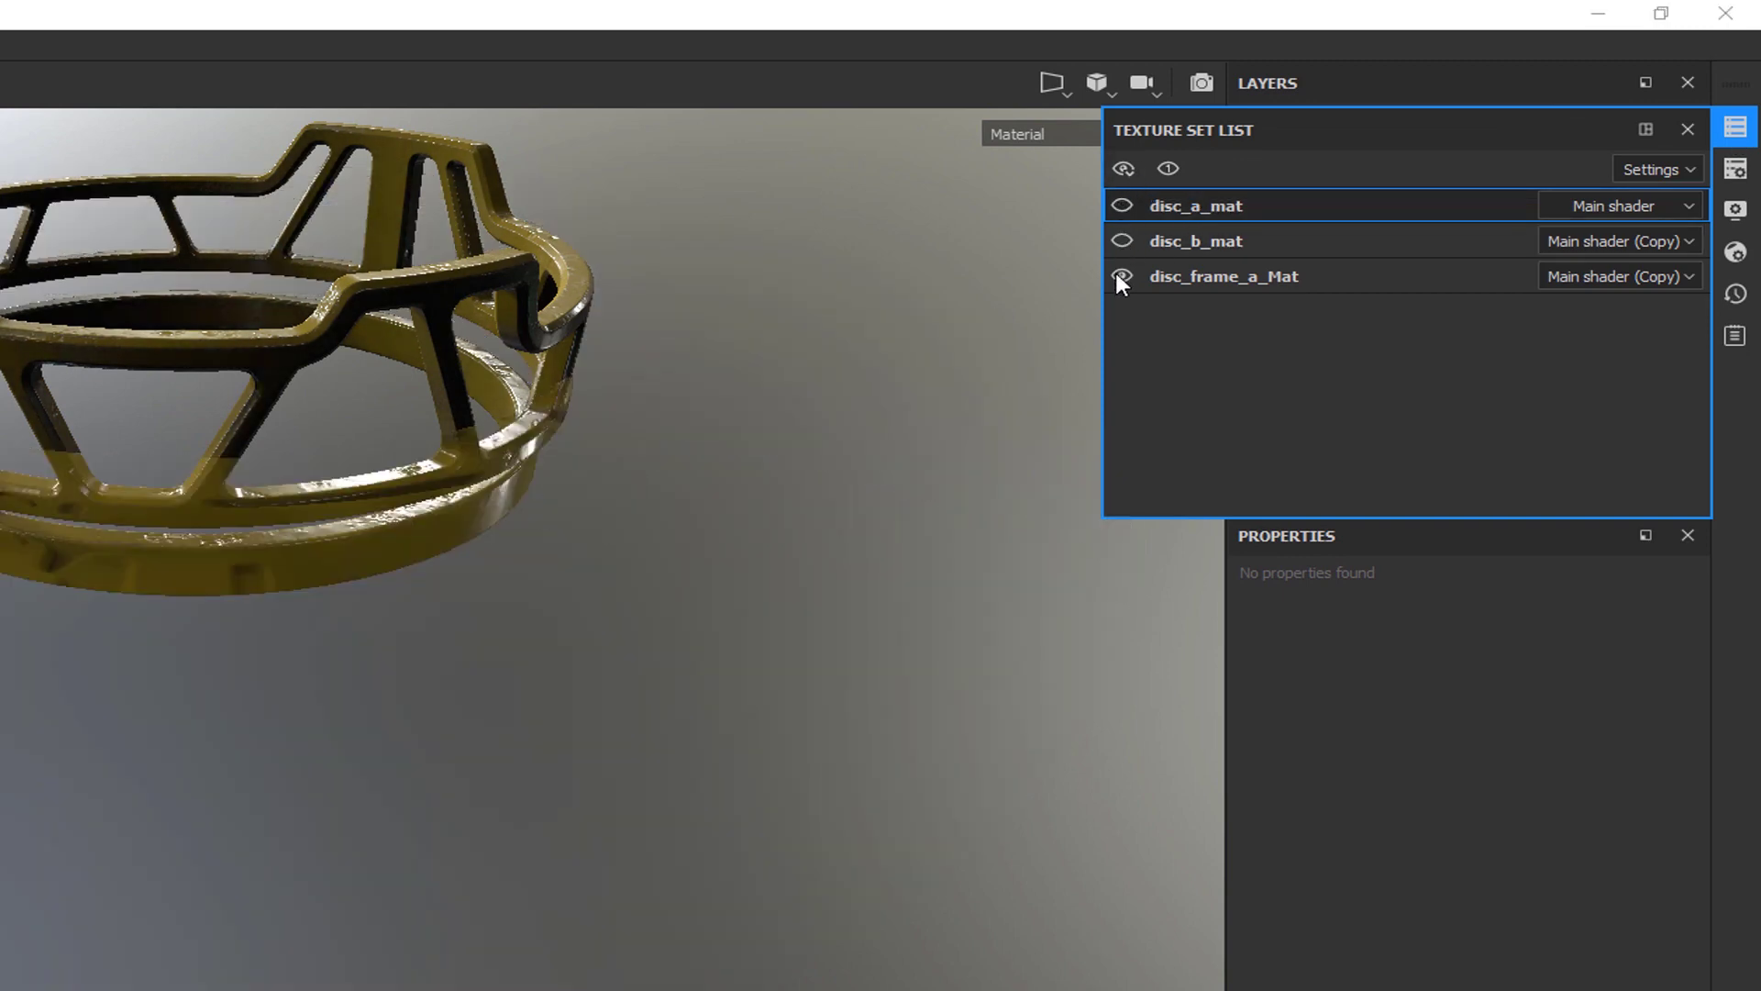
{"action": "left_click", "coordinate": [1121, 276]}
{"action": "left_click", "coordinate": [1121, 276]}
{"action": "left_click", "coordinate": [1121, 240]}
{"action": "left_click", "coordinate": [1122, 205]}
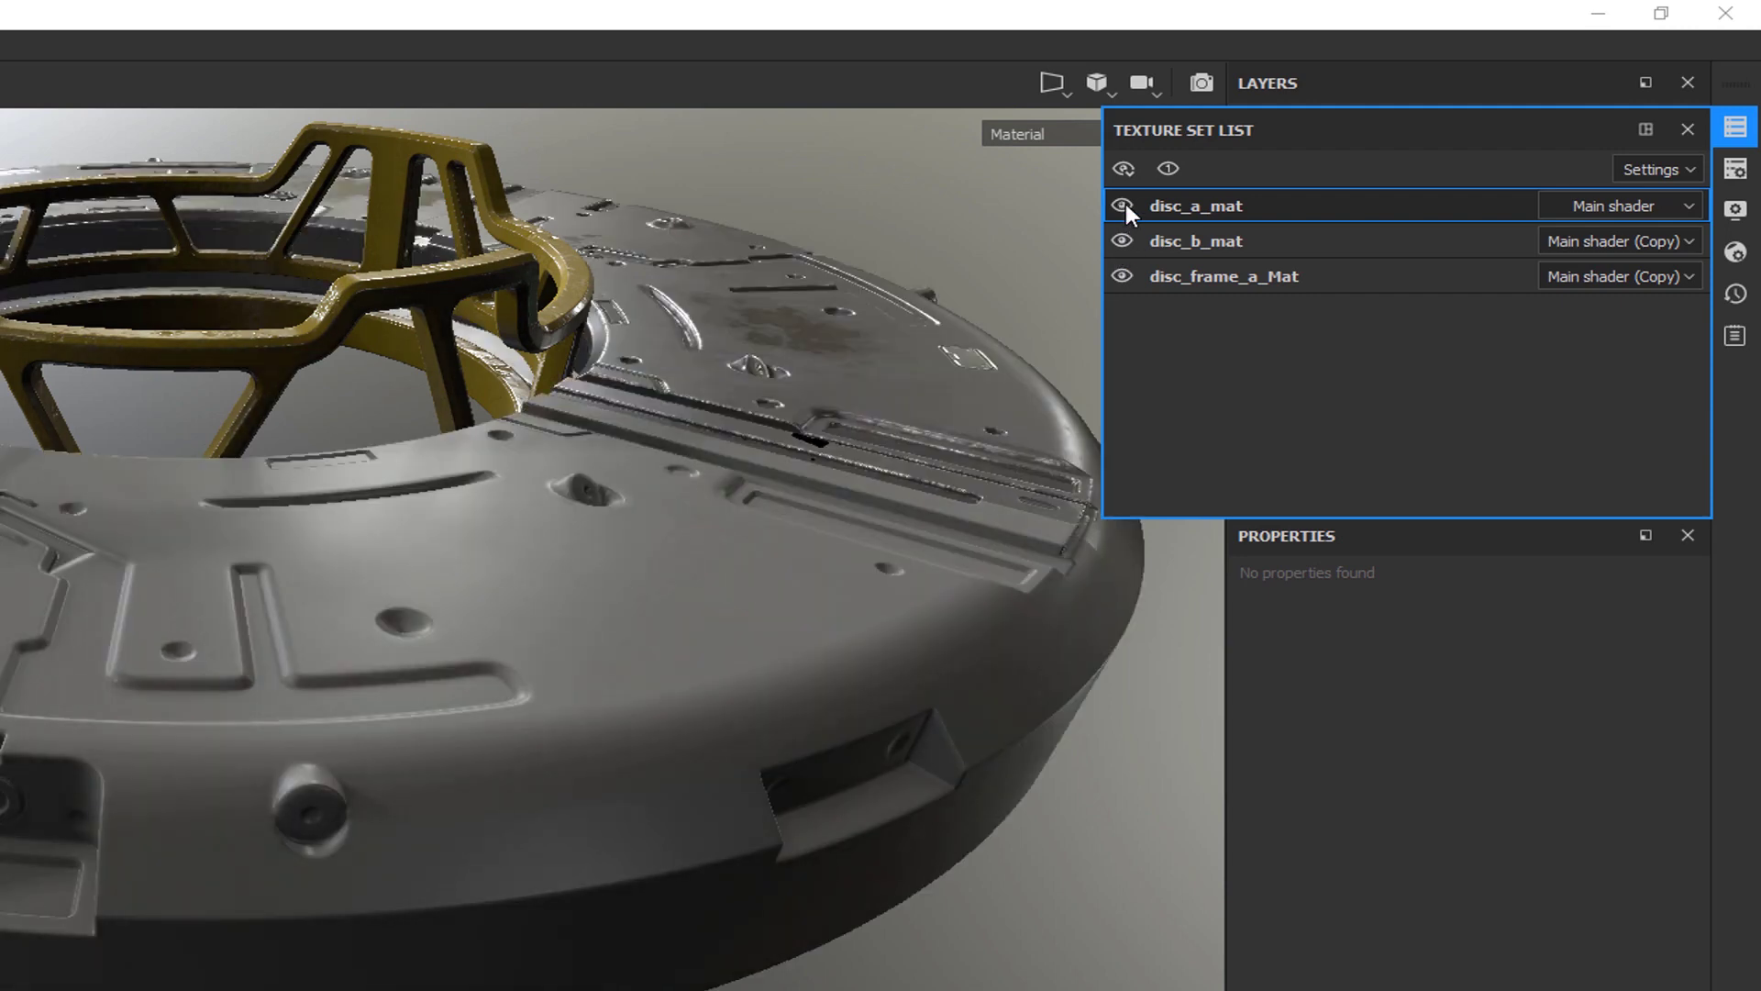
Step: Toggle the disc_a_mat texture set's visibility off and on to examine its portion of the model
{"action": "left_click", "coordinate": [1125, 204]}
{"action": "left_click", "coordinate": [1126, 203]}
{"action": "left_click", "coordinate": [1126, 204]}
{"action": "left_click", "coordinate": [1125, 204]}
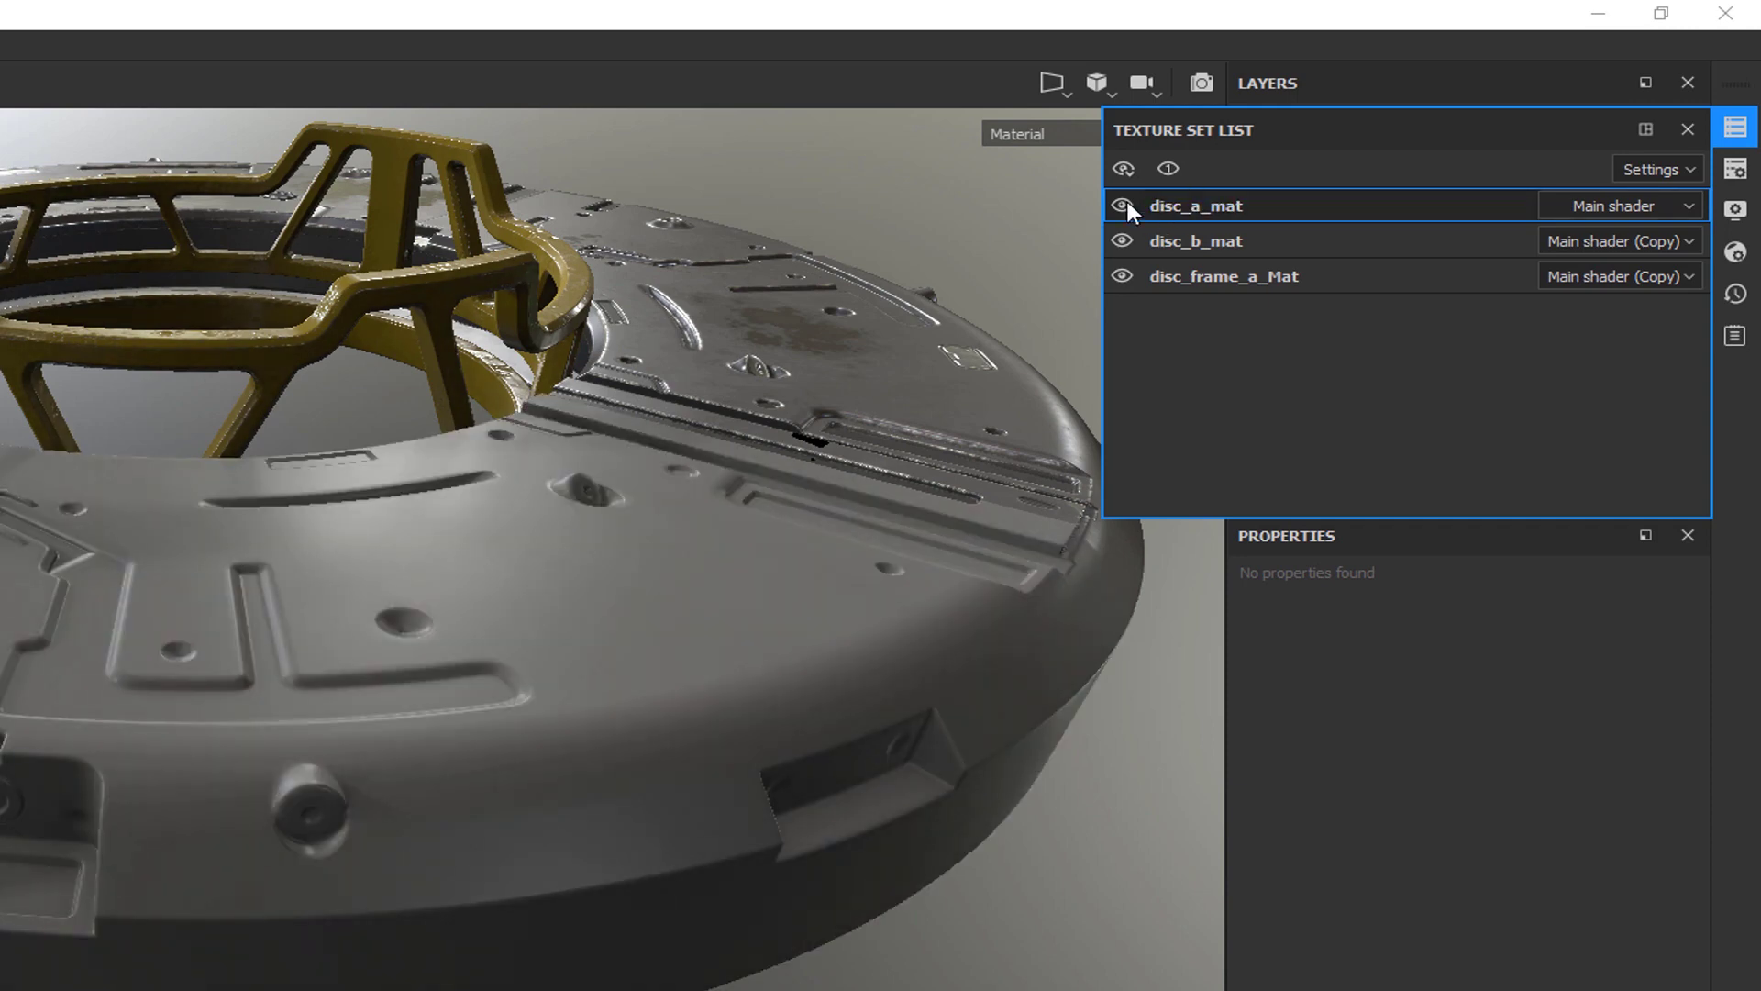
{"action": "left_click", "coordinate": [1120, 203]}
{"action": "left_click", "coordinate": [1120, 203]}
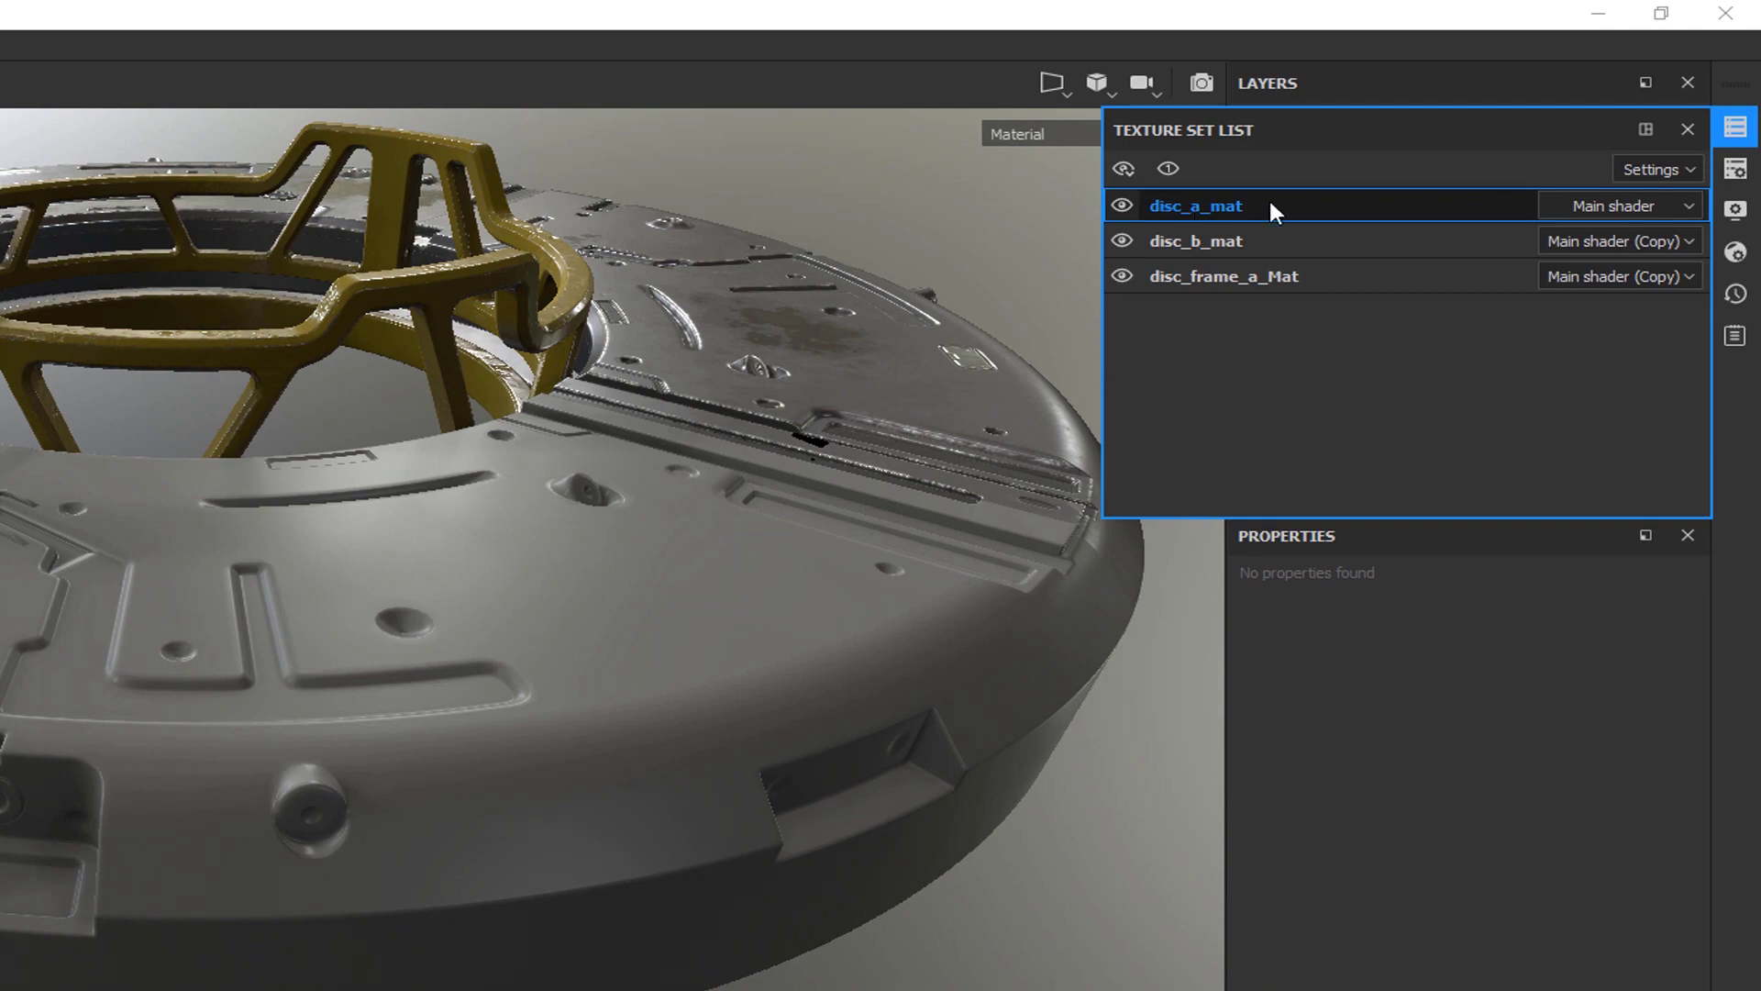
{"action": "left_click_drag", "start_coordinate": [470, 678], "coordinate": [463, 539], "text": "alt"}
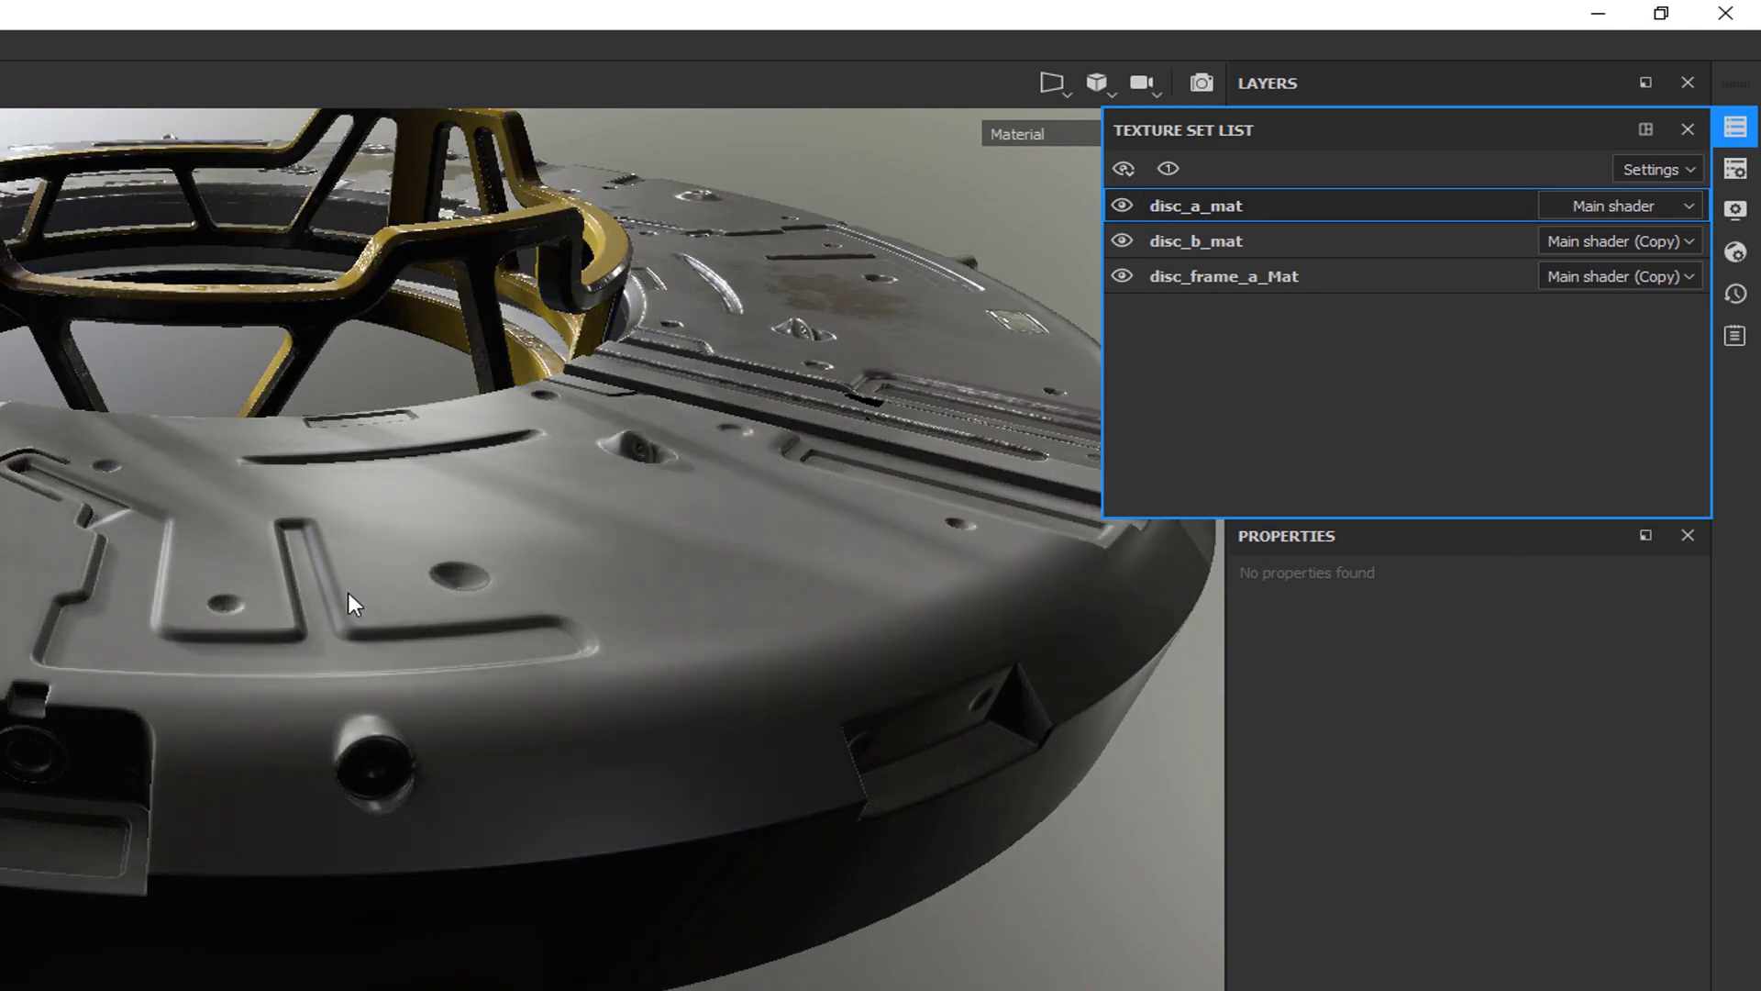
Step: Open the mesh map baking settings for the disc_a_mat texture set, with the ID map left out of the bake
{"action": "left_click", "coordinate": [1734, 127]}
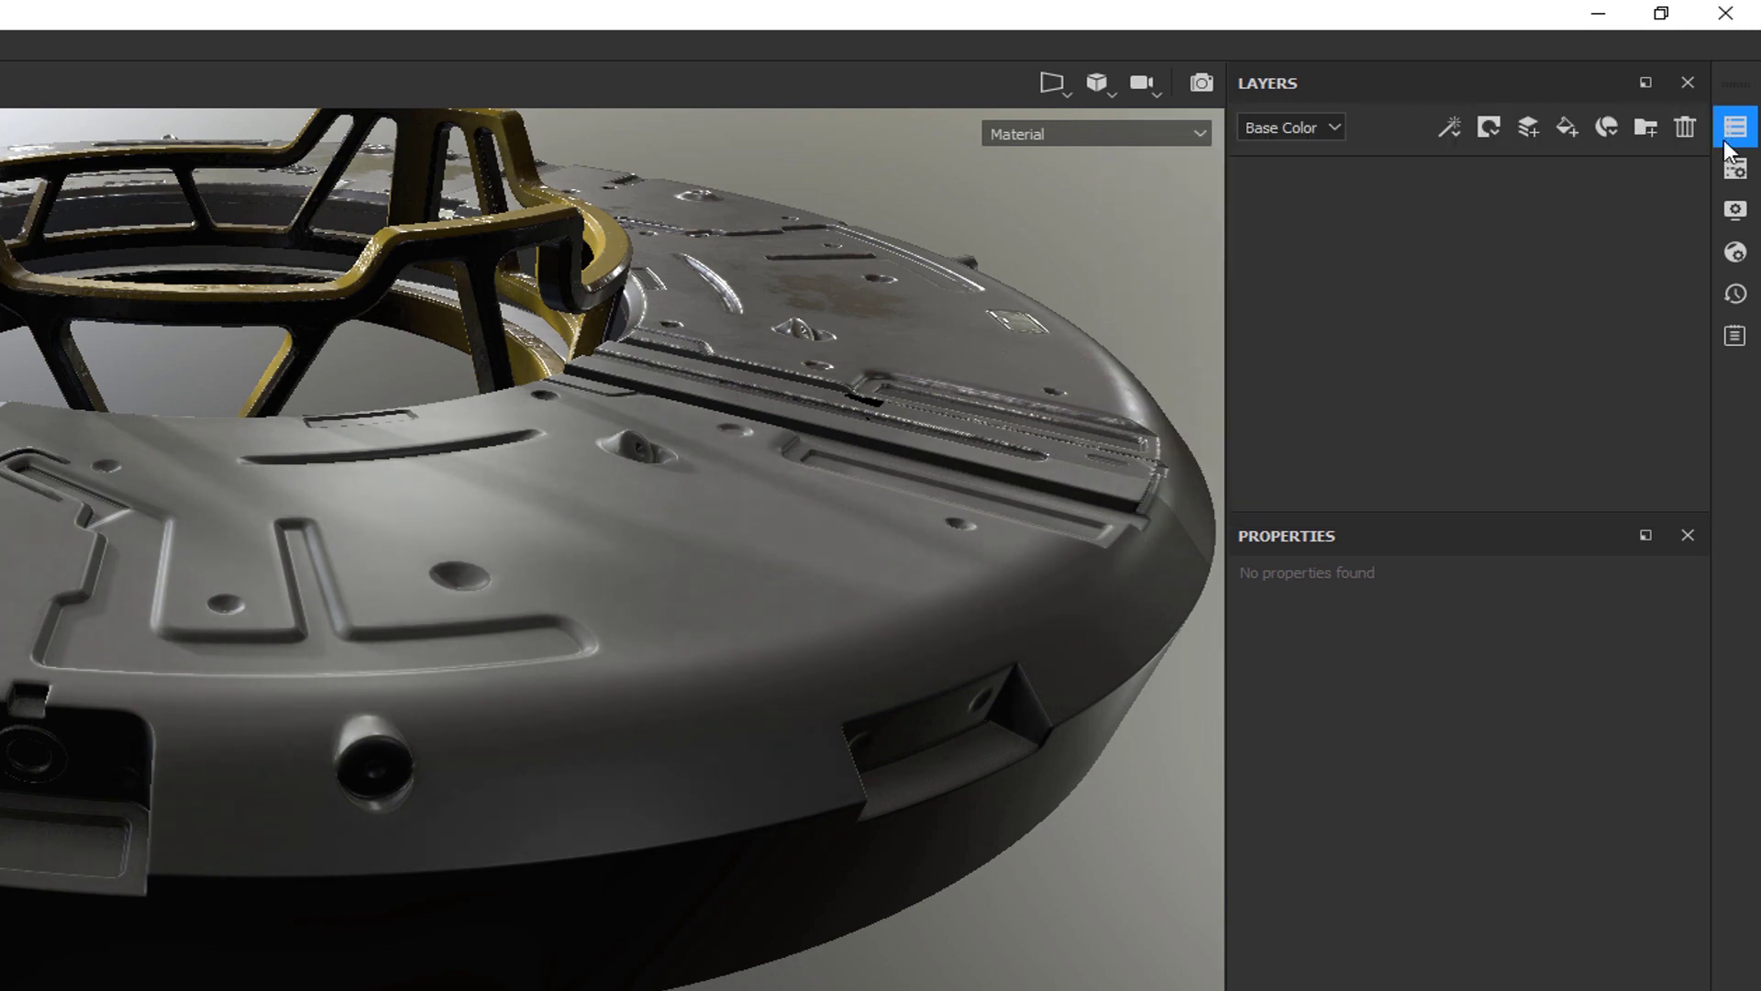
{"action": "left_click", "coordinate": [1735, 168]}
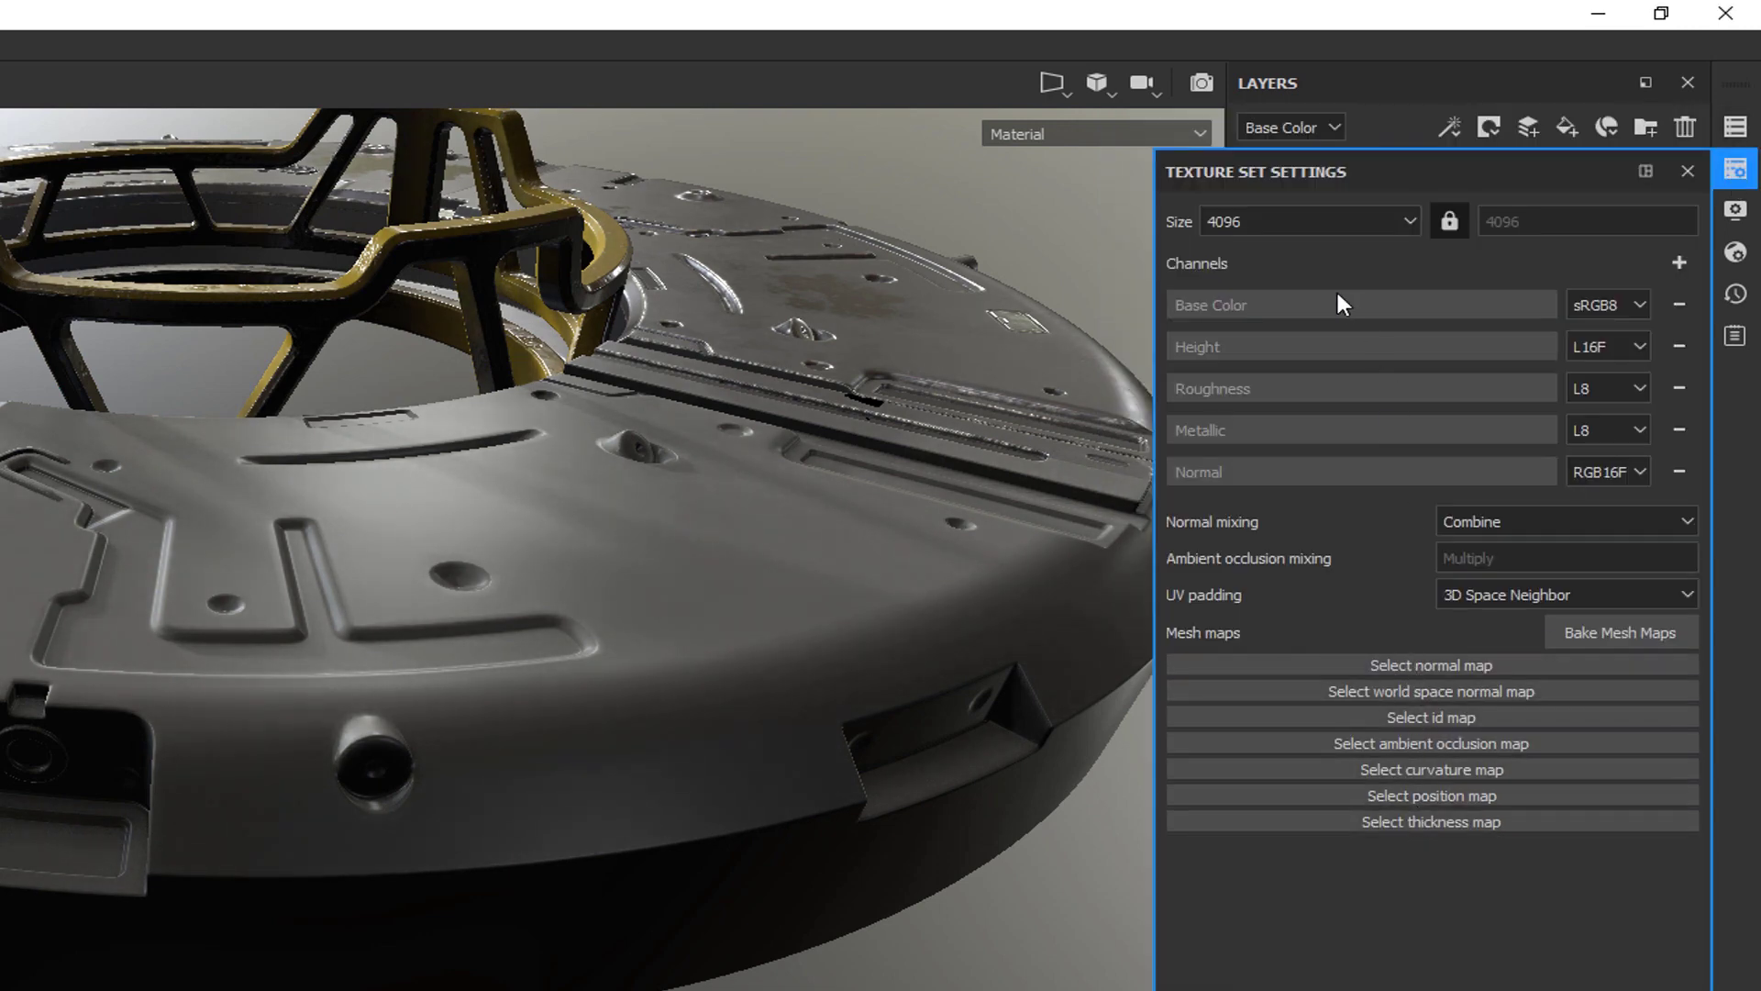
{"action": "left_click", "coordinate": [1735, 169]}
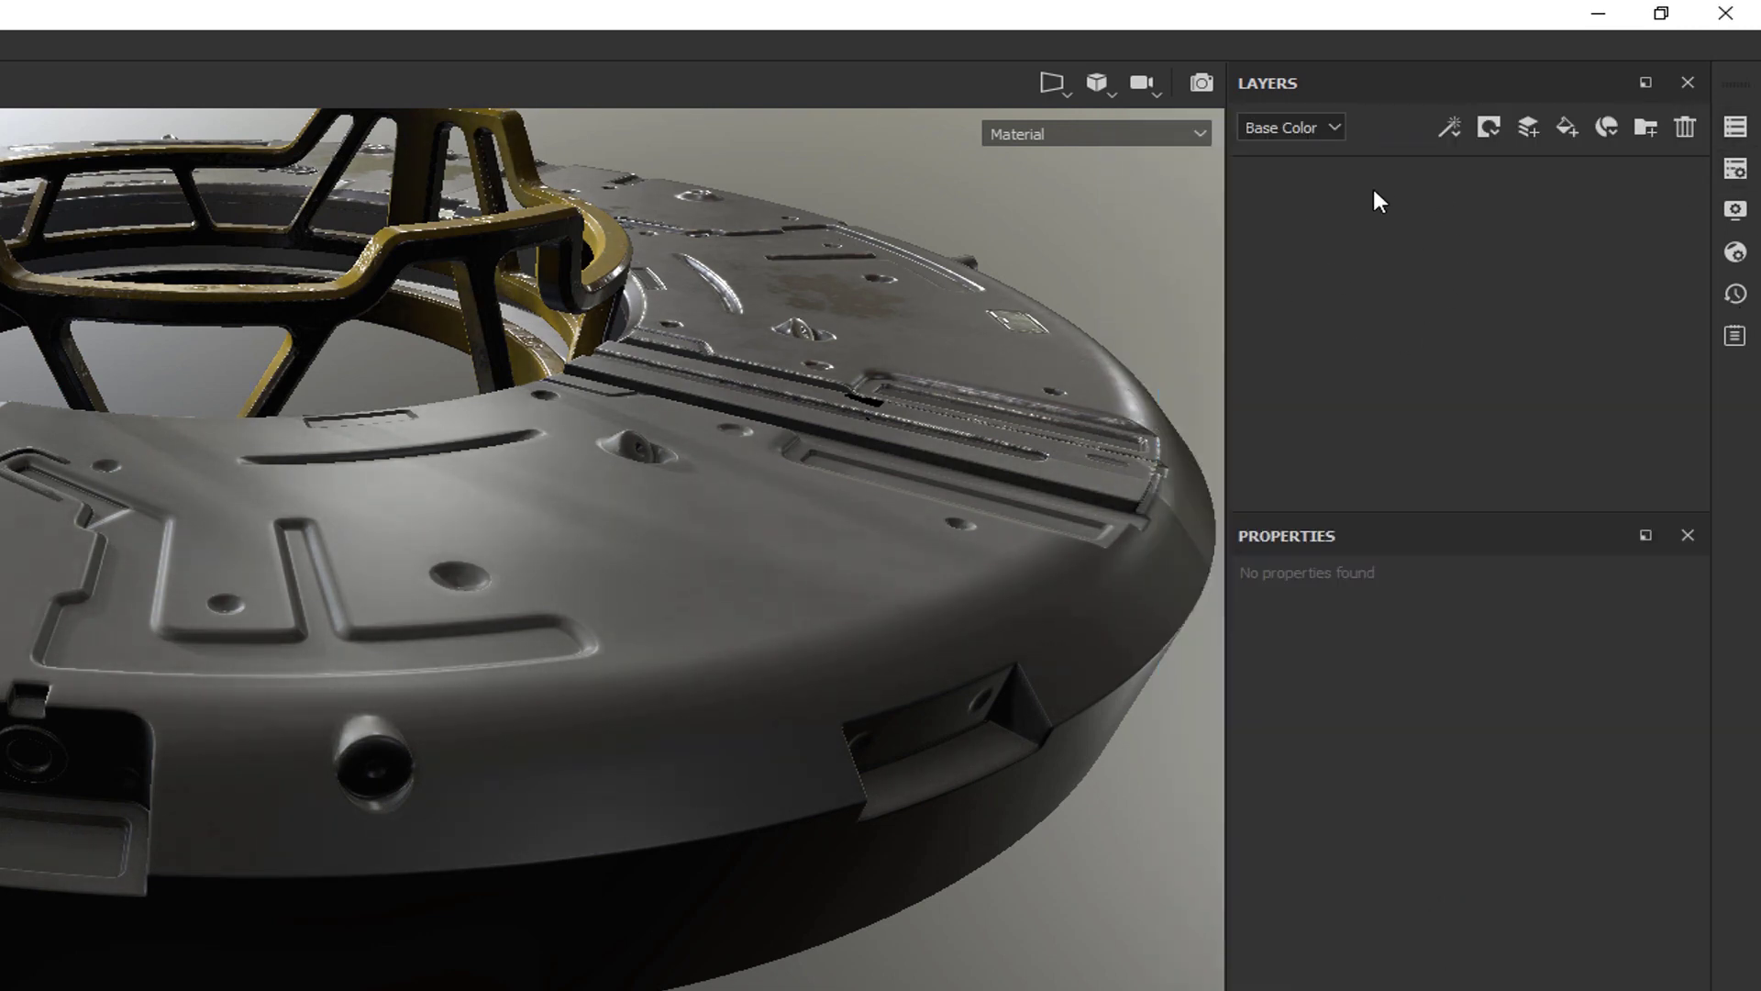
{"action": "left_click", "coordinate": [1735, 170]}
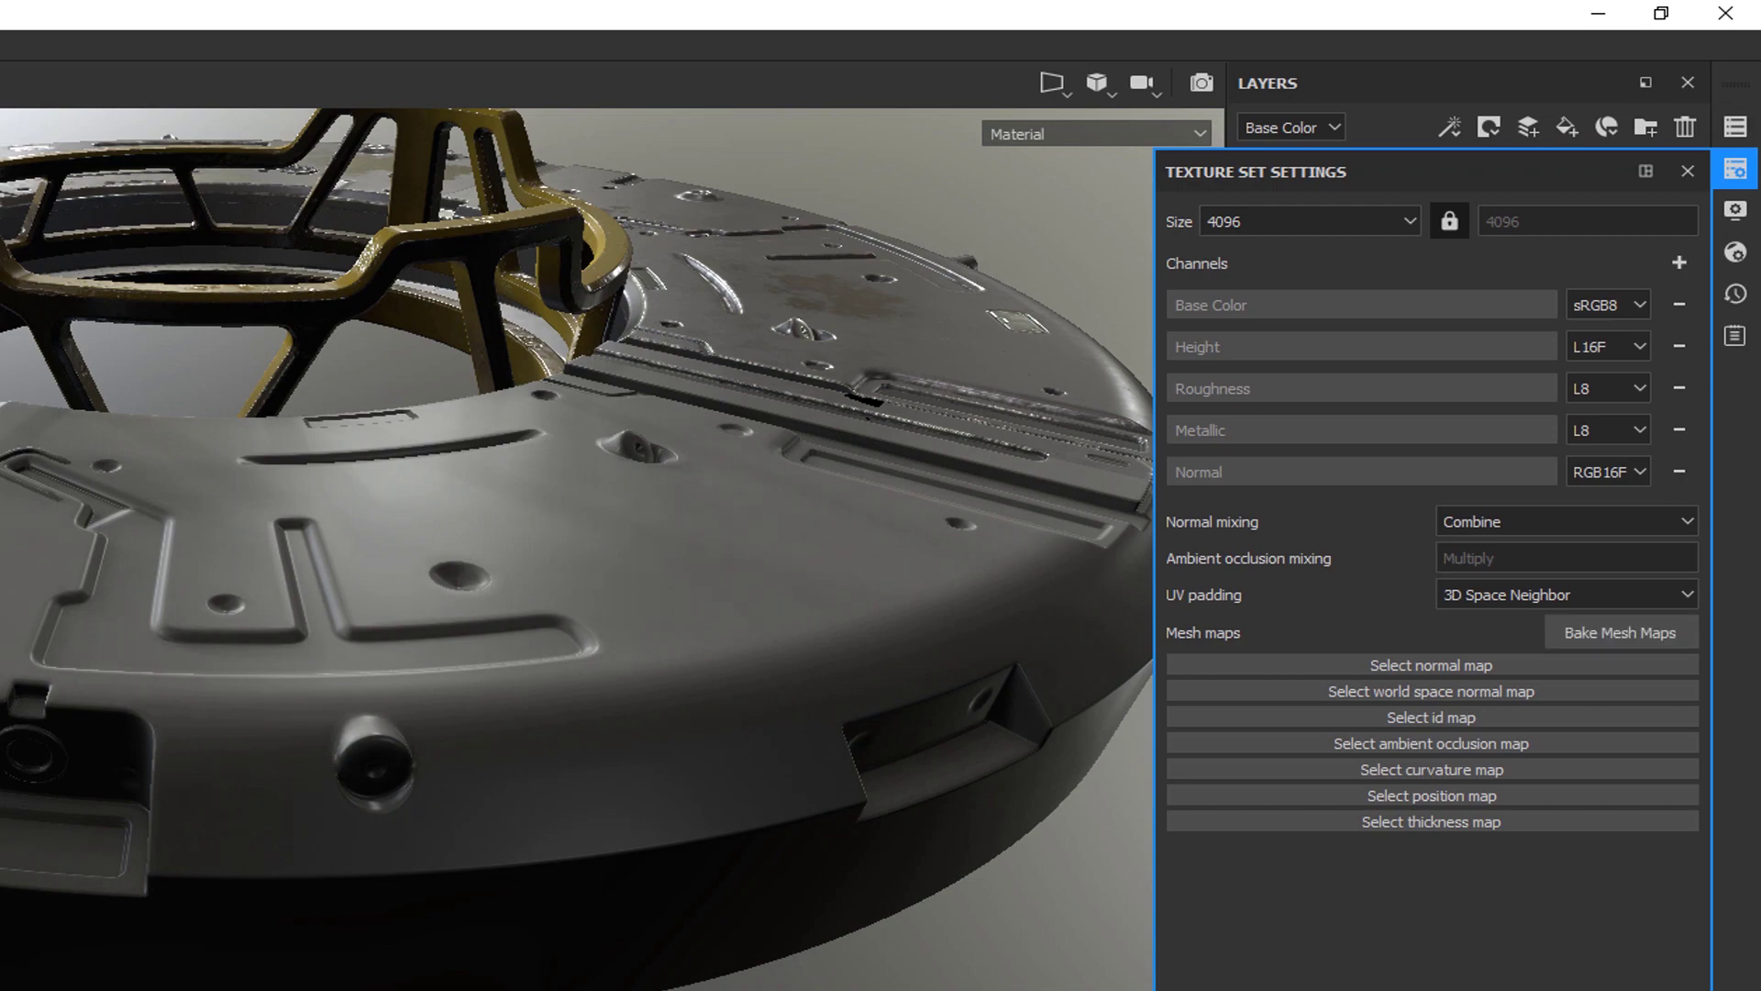
{"action": "left_click", "coordinate": [1734, 126]}
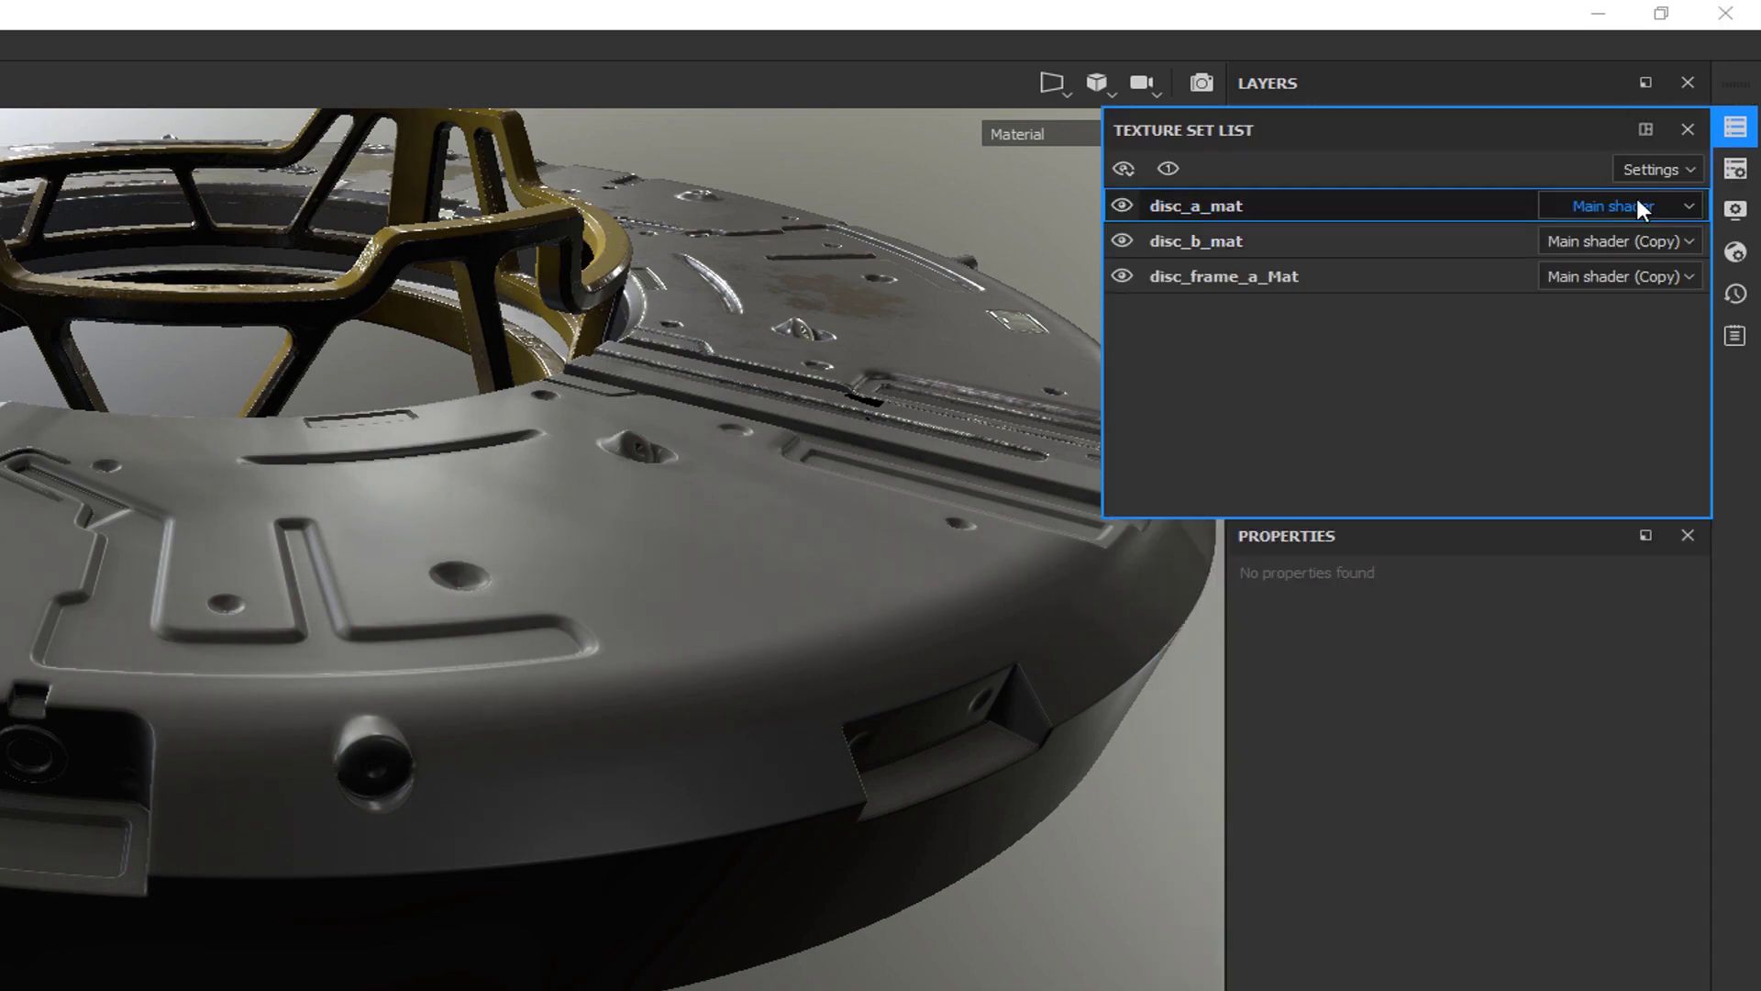
{"action": "left_click", "coordinate": [1734, 168]}
{"action": "left_click", "coordinate": [1612, 626]}
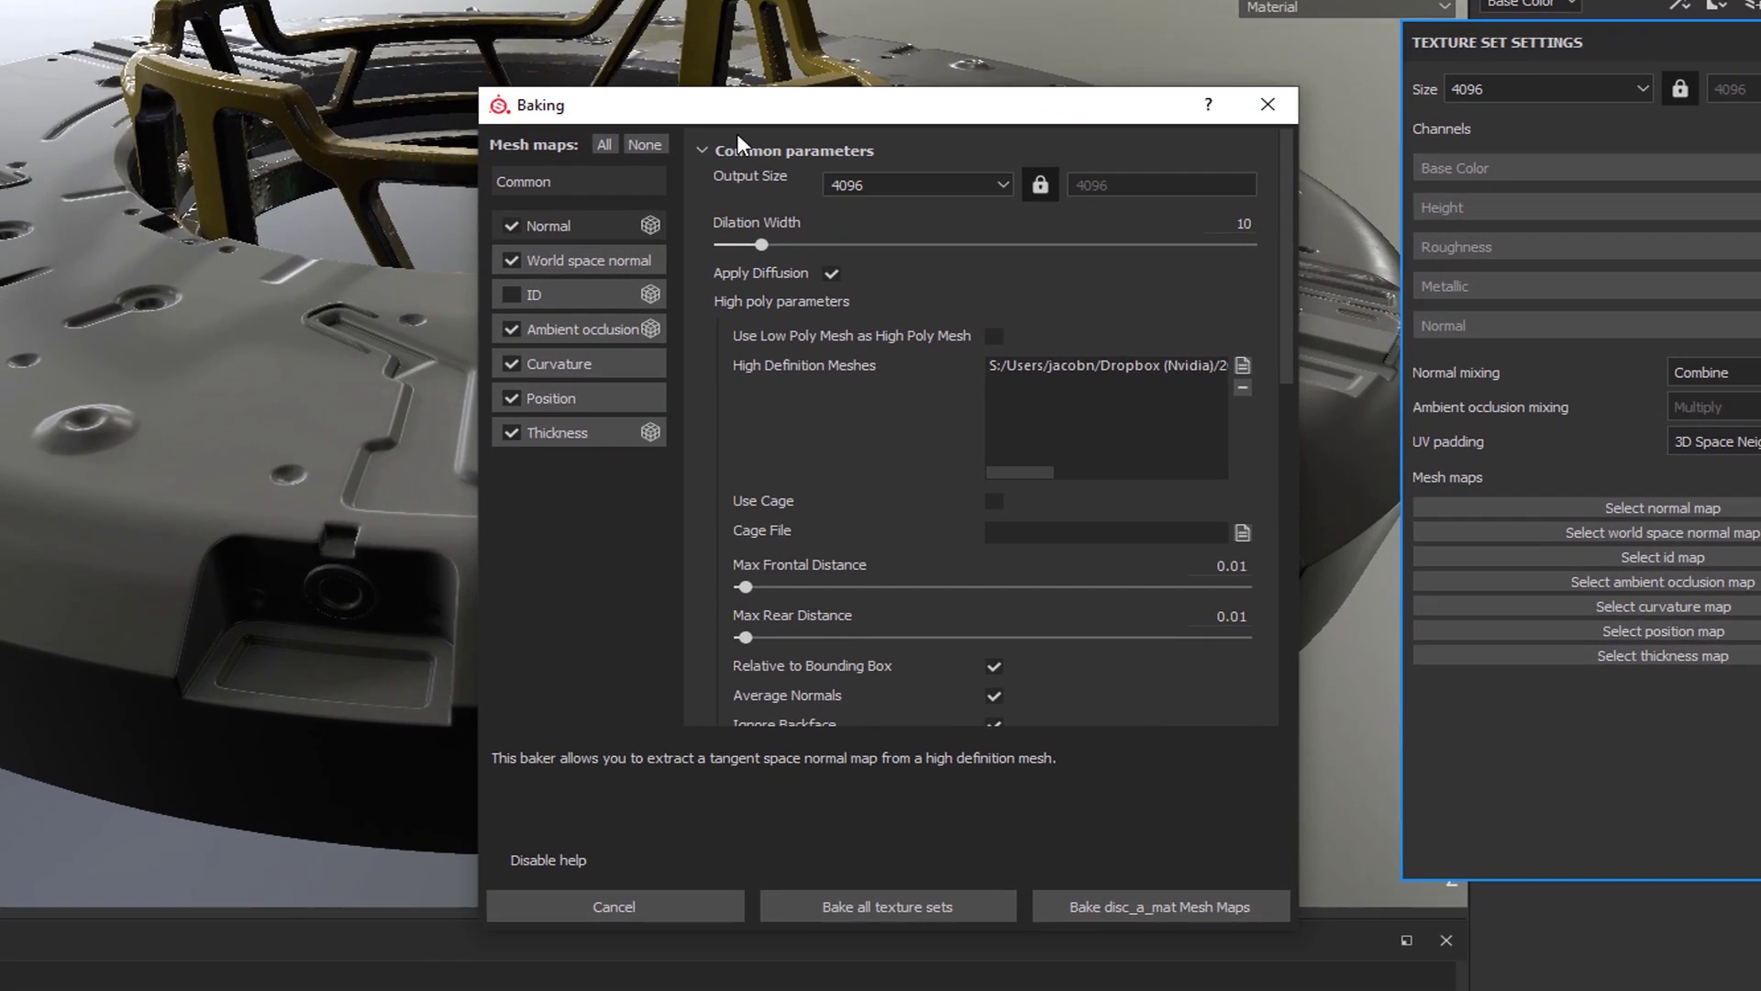
{"action": "left_click", "coordinate": [507, 294]}
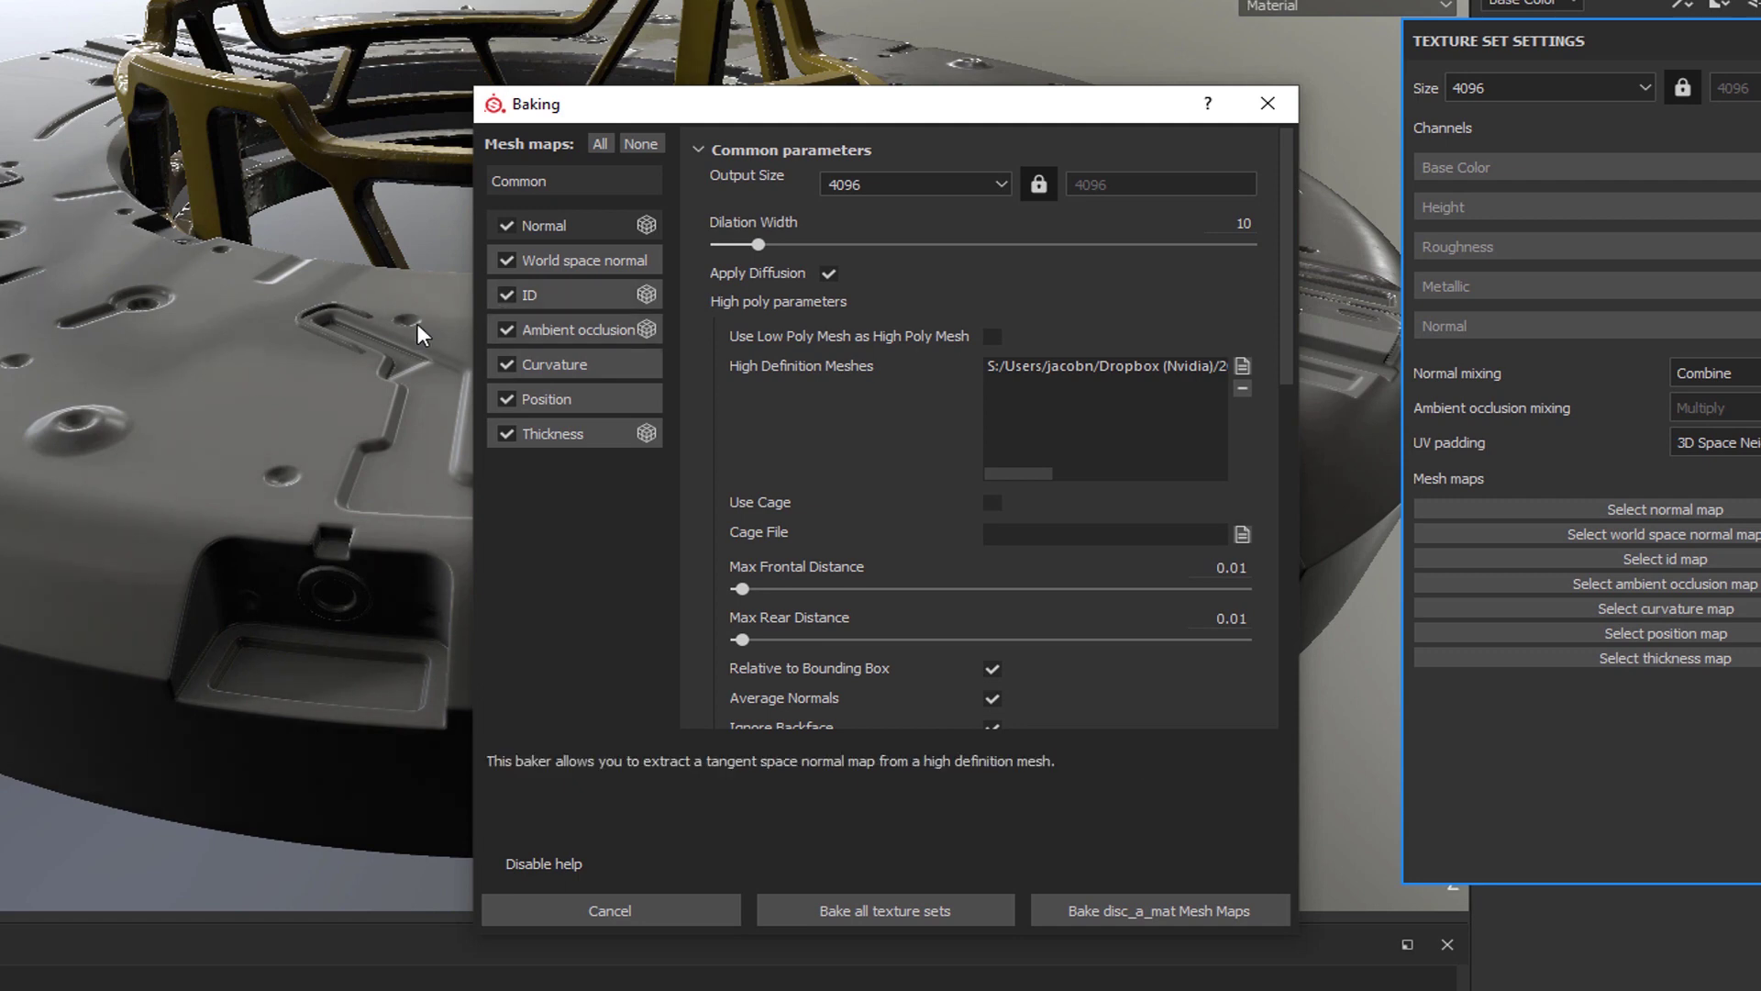
{"action": "left_click", "coordinate": [510, 295]}
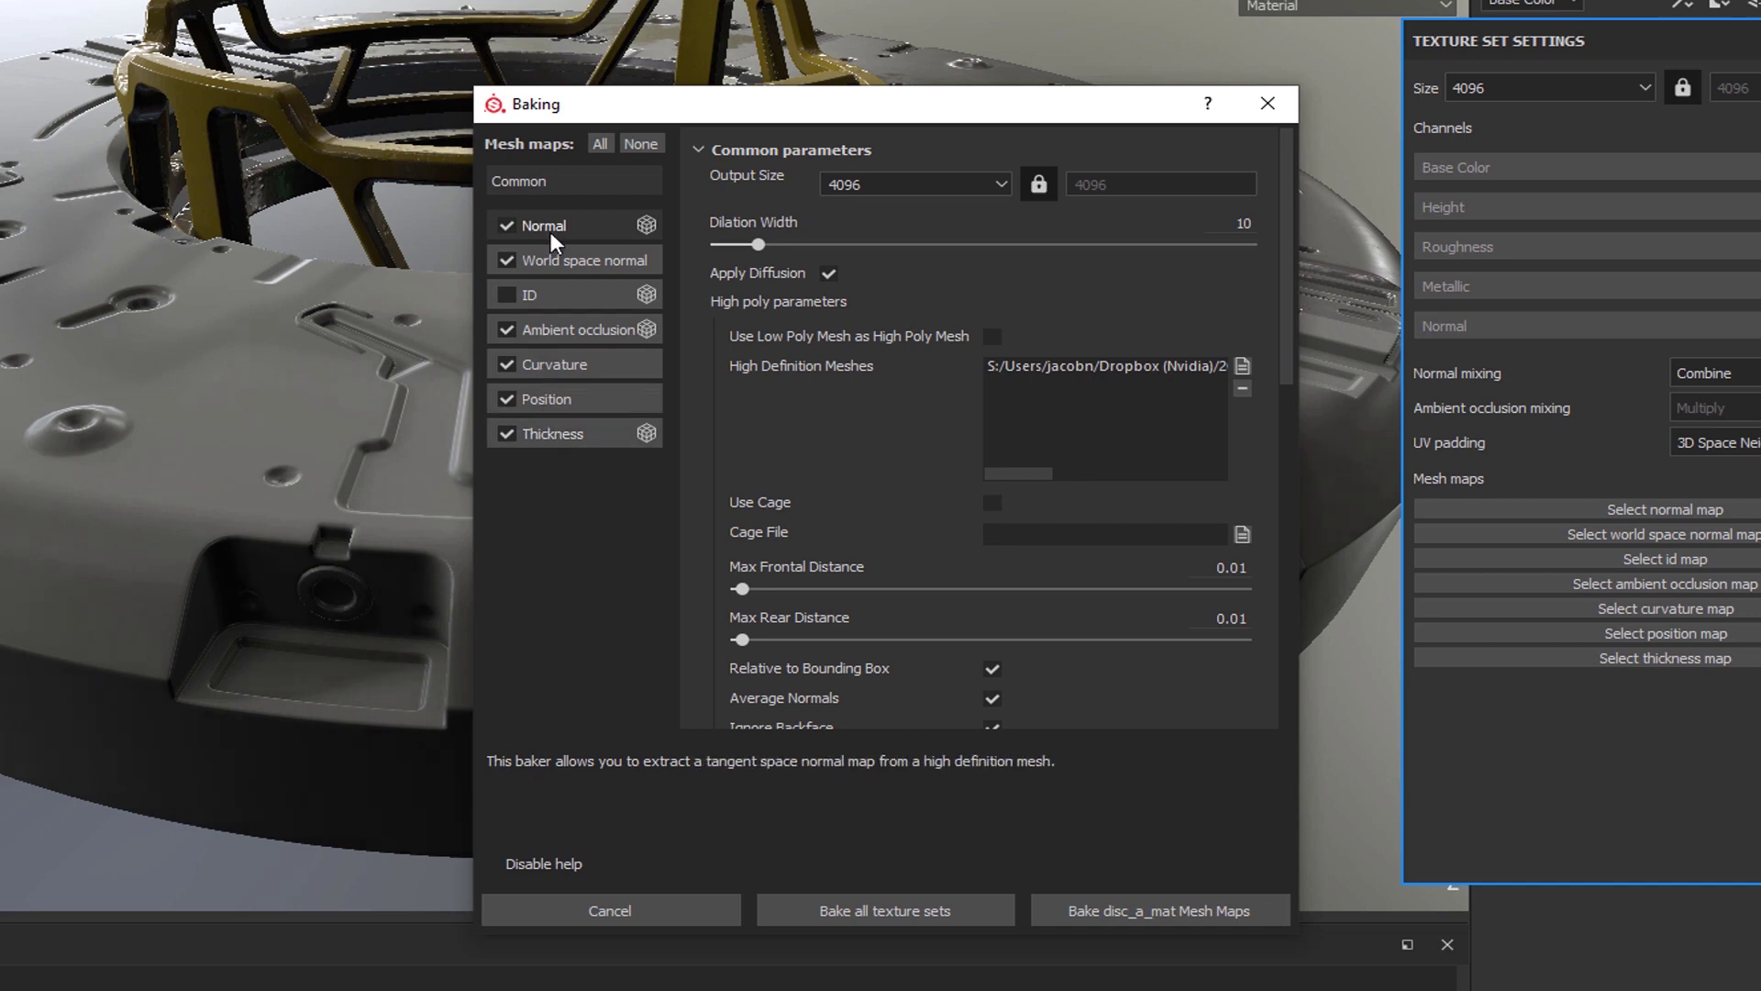
Step: Load center_disc_a_HIGHPOLY.FBX from the center_disc_a folder as the high definition mesh for baking
{"action": "scroll", "coordinate": [825, 404], "scroll_direction": "down", "scroll_amount": 1}
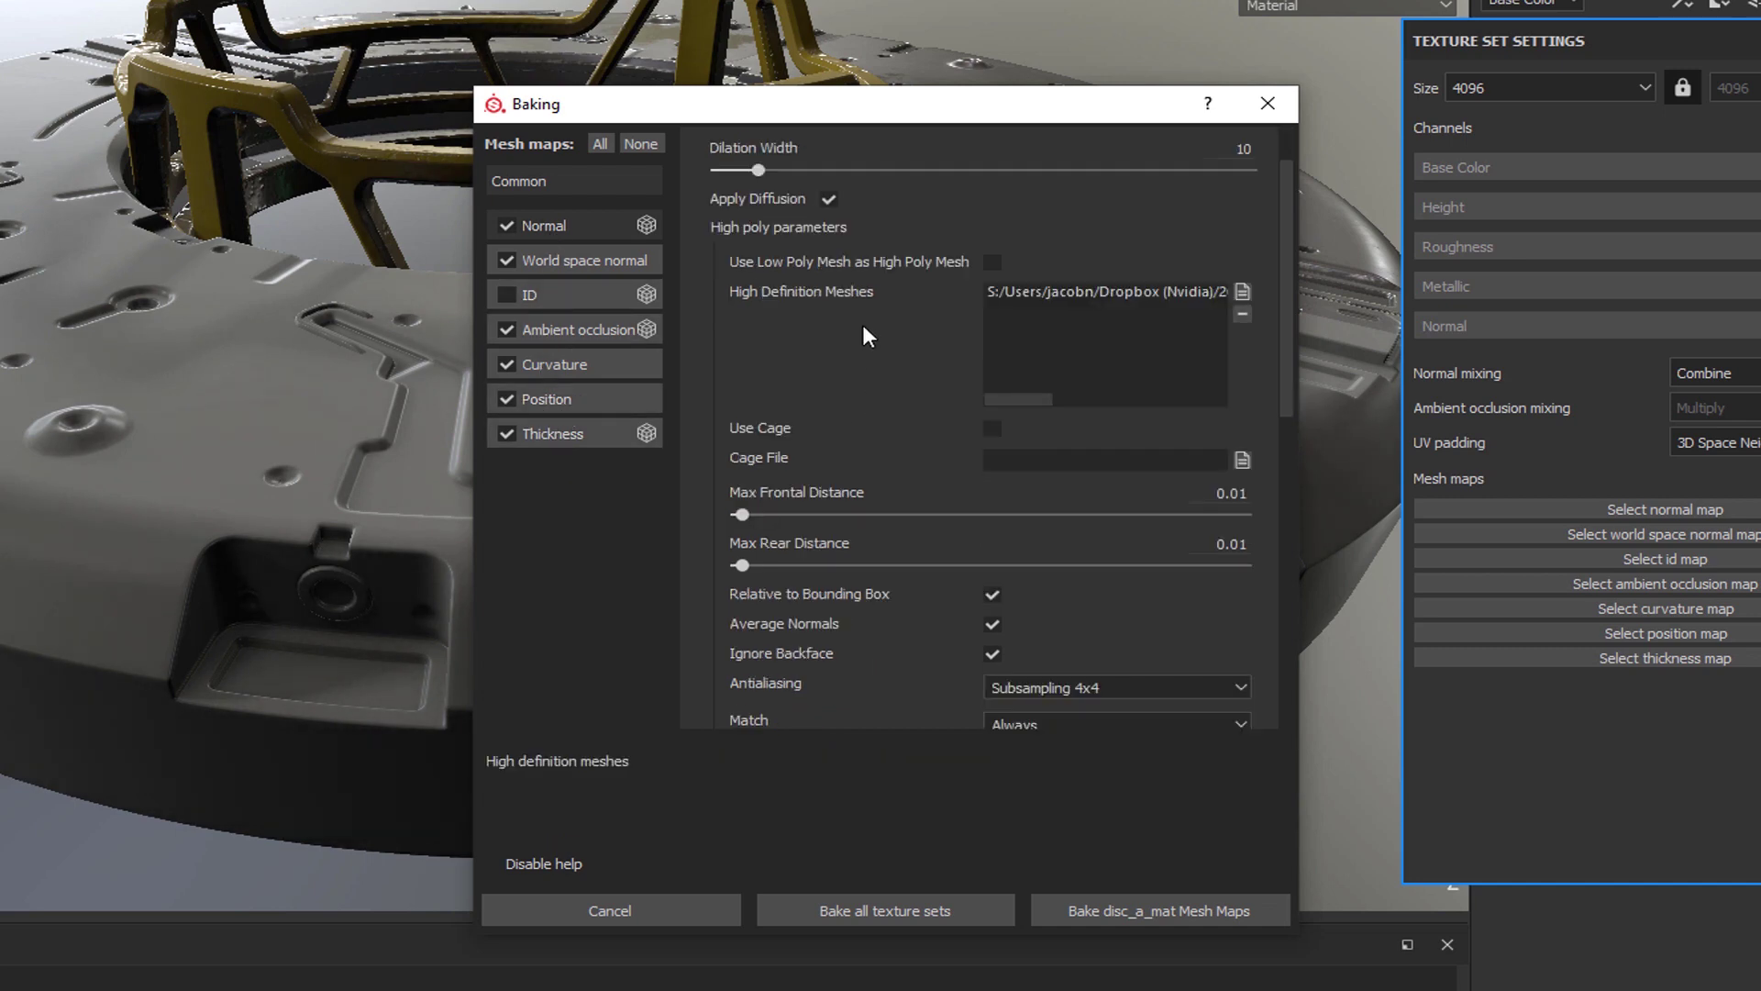
{"action": "scroll", "coordinate": [863, 326], "scroll_direction": "up", "scroll_amount": 1}
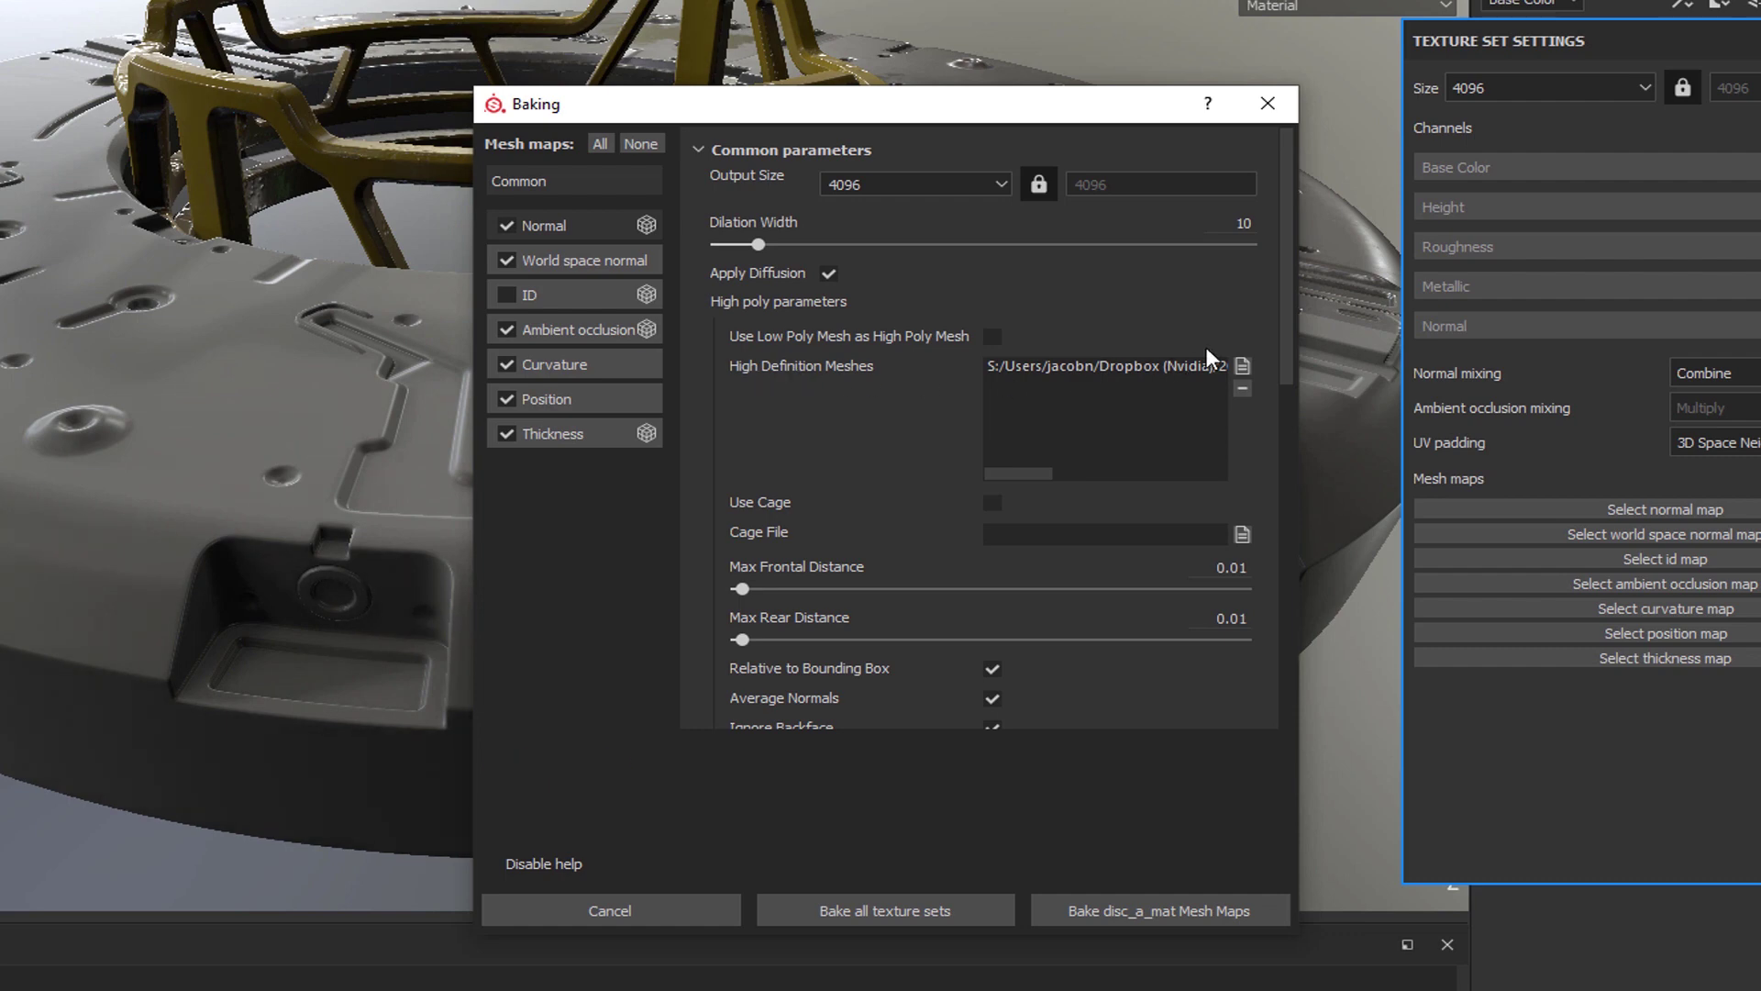
{"action": "left_click", "coordinate": [1242, 366]}
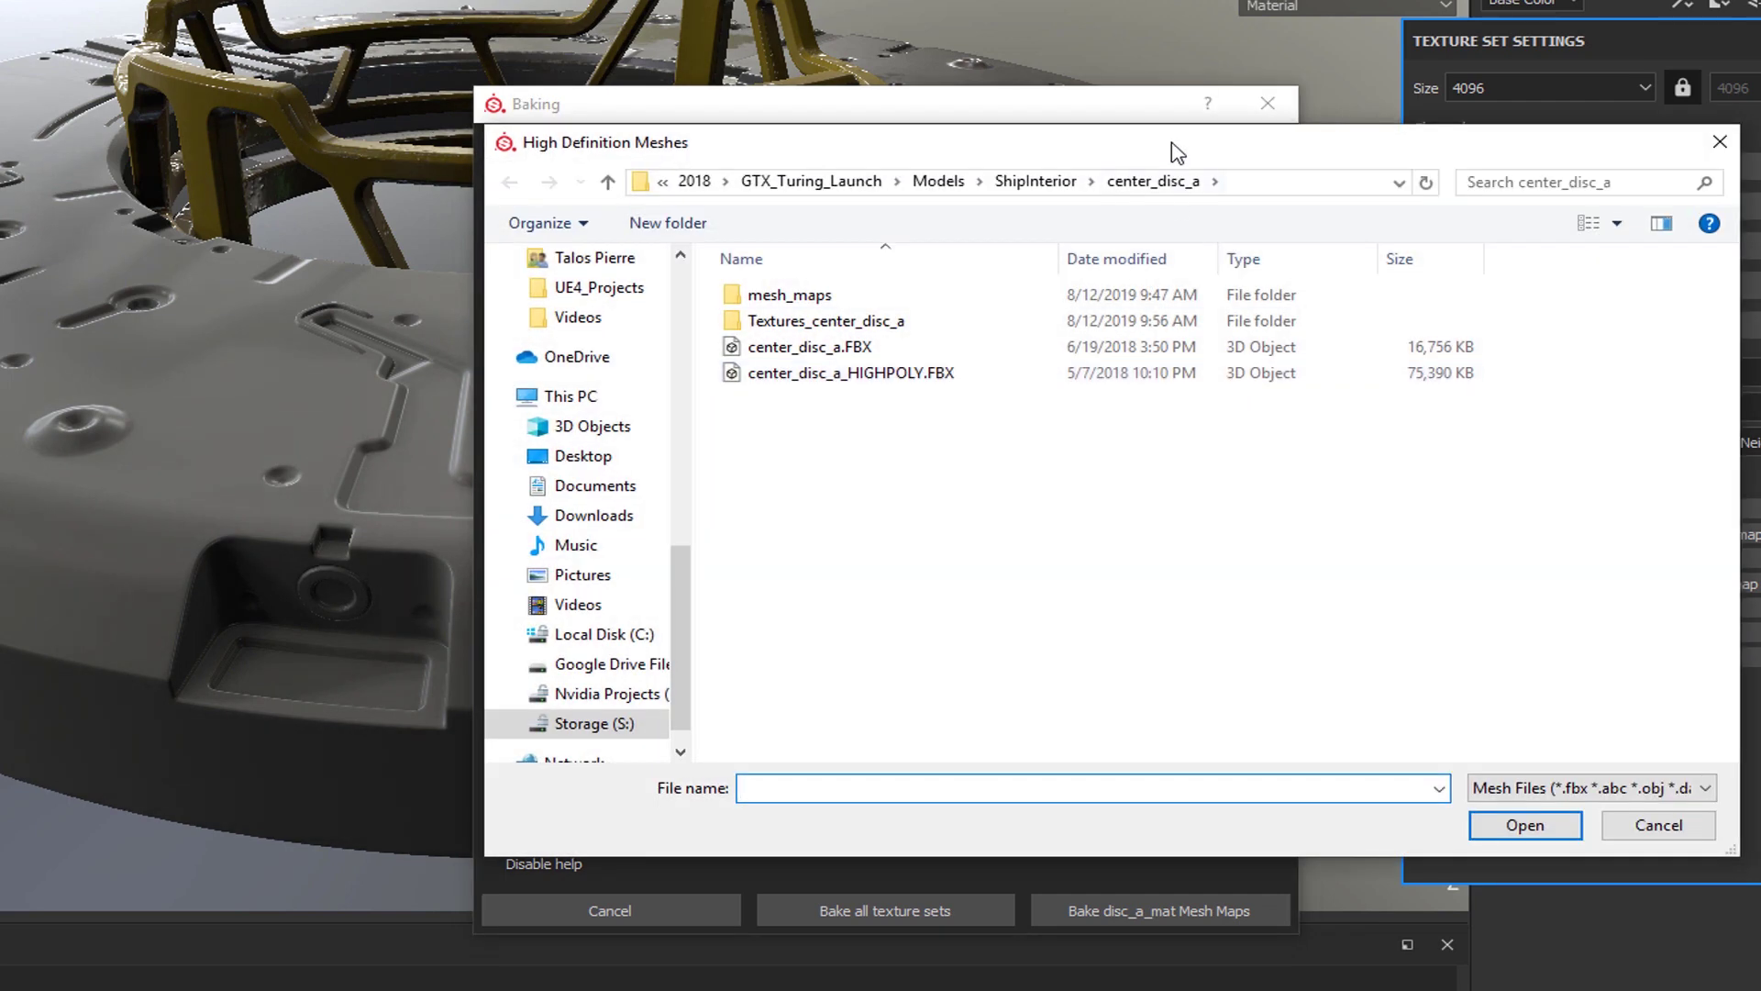
{"action": "left_click", "coordinate": [626, 376]}
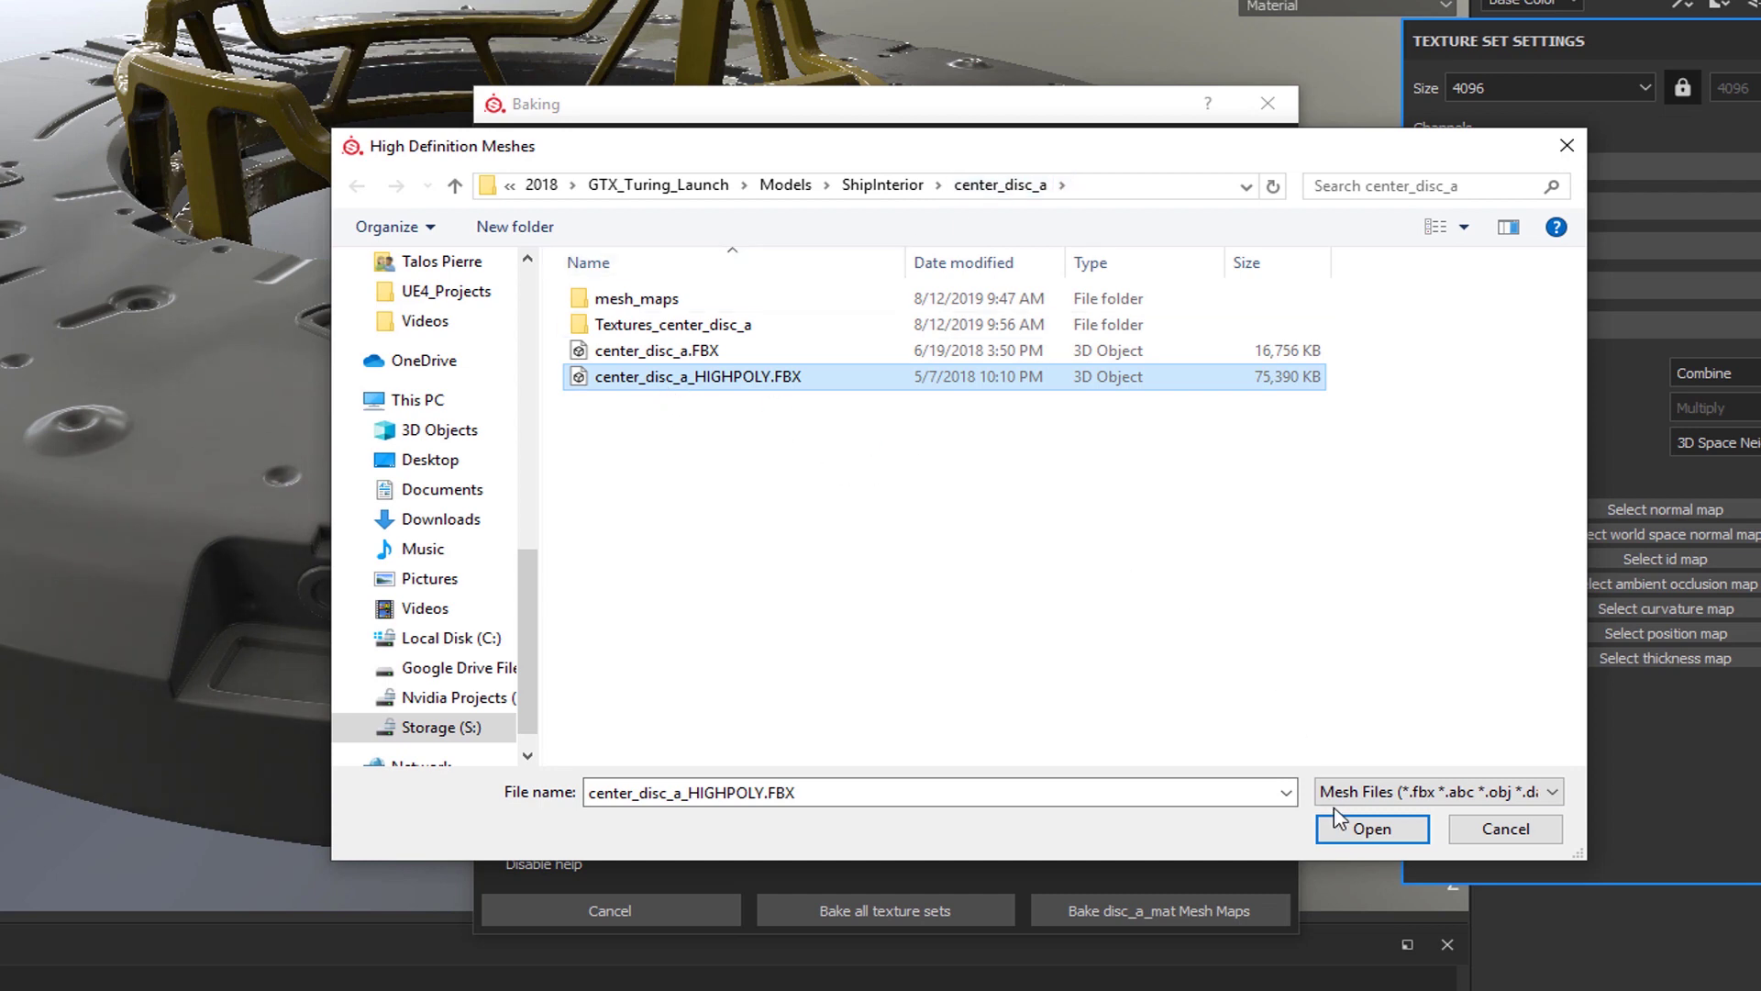
{"action": "left_click", "coordinate": [1357, 825]}
Step: Review the cage, ray distance and antialiasing options of the high poly parameters, leaving antialiasing at Subsampling 4x4
{"action": "scroll", "coordinate": [873, 394], "scroll_direction": "down", "scroll_amount": 1}
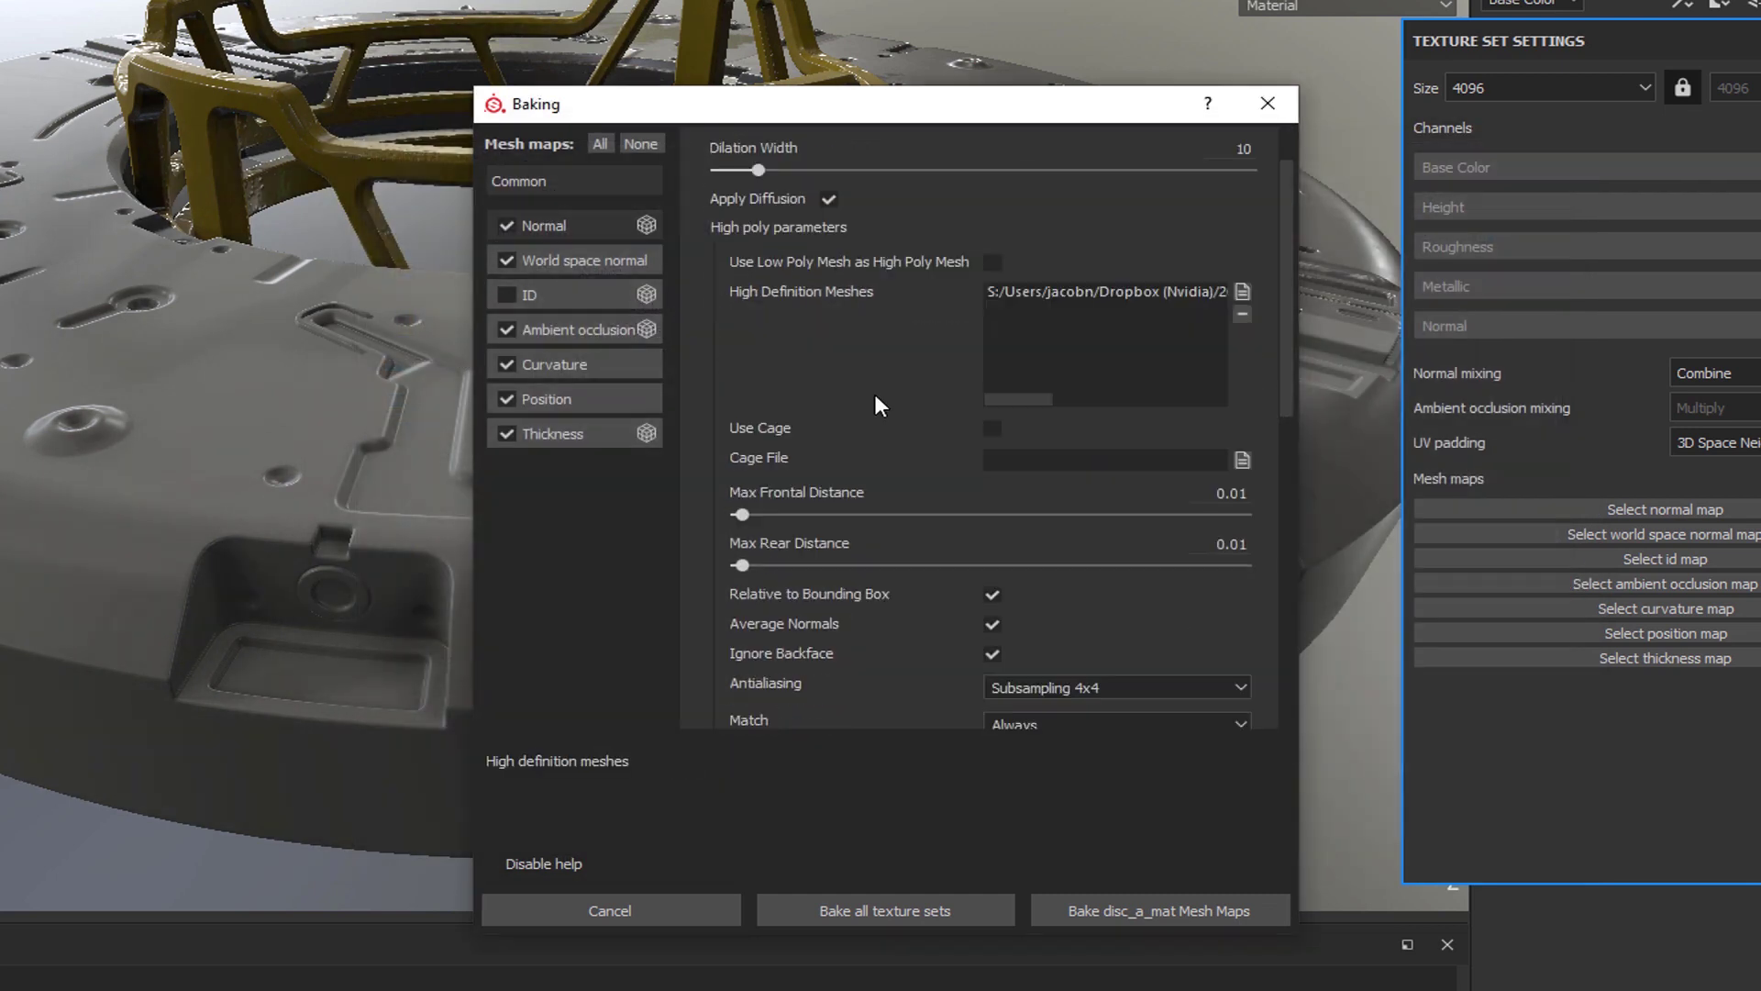
{"action": "scroll", "coordinate": [874, 393], "scroll_direction": "down", "scroll_amount": 1}
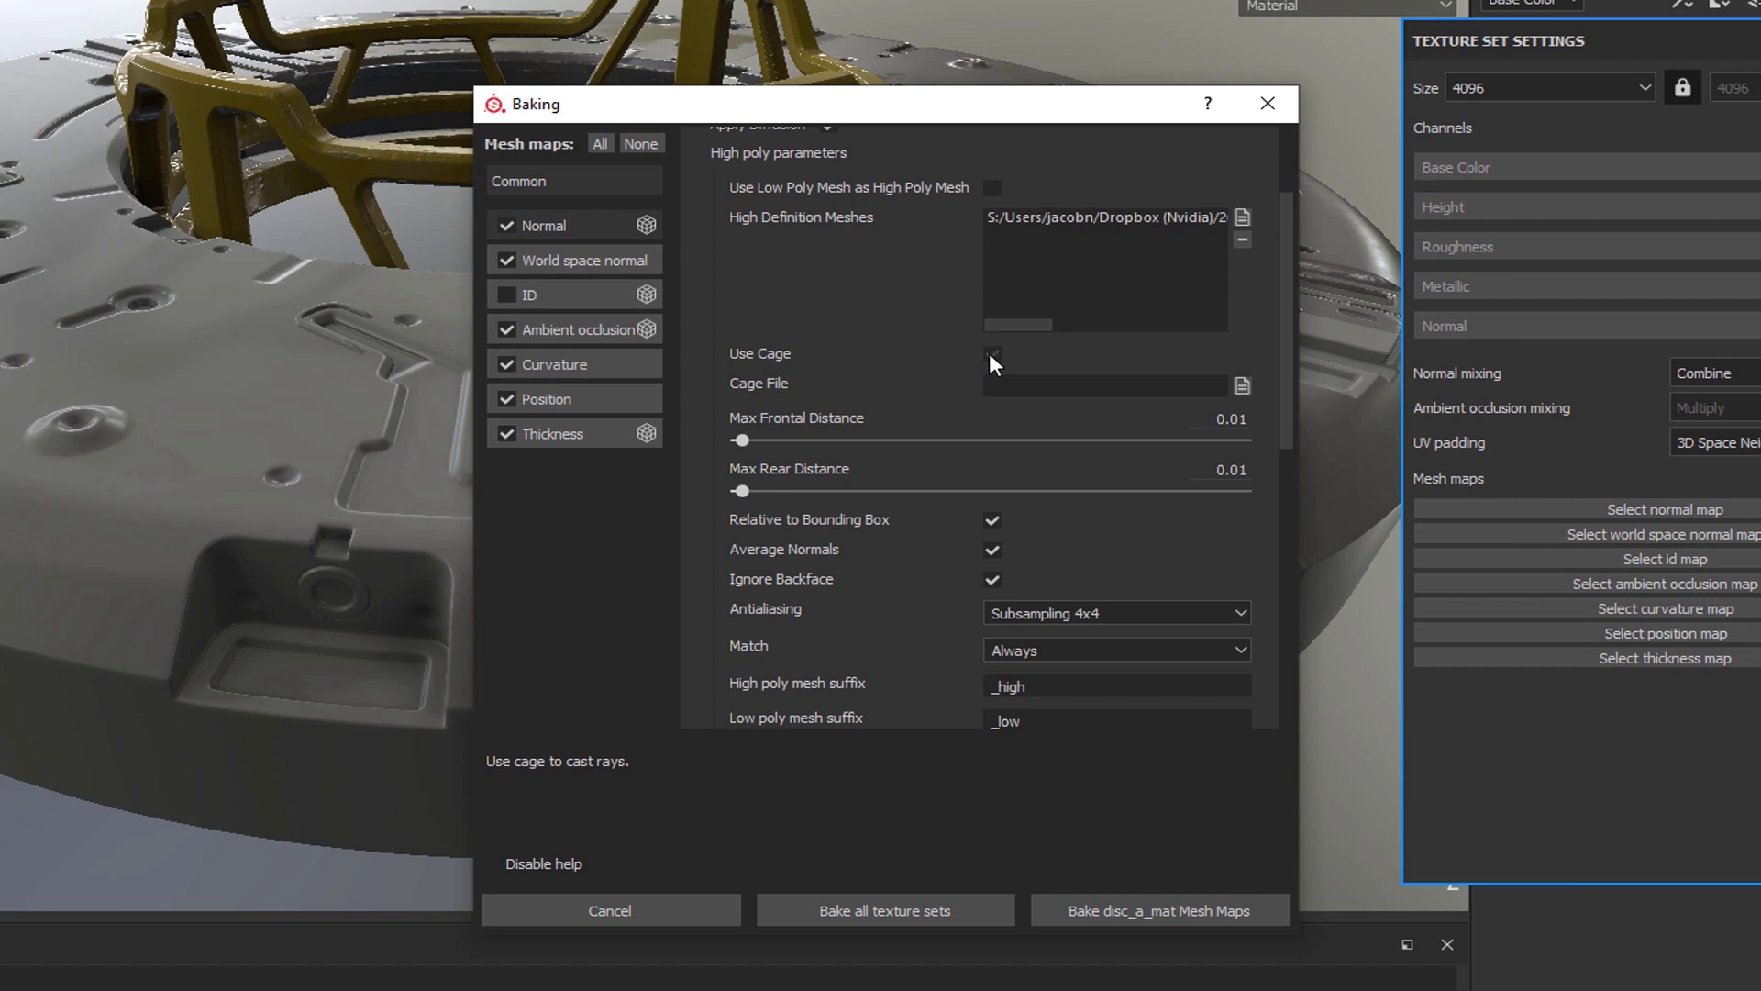
{"action": "scroll", "coordinate": [873, 362], "scroll_direction": "down", "scroll_amount": 1}
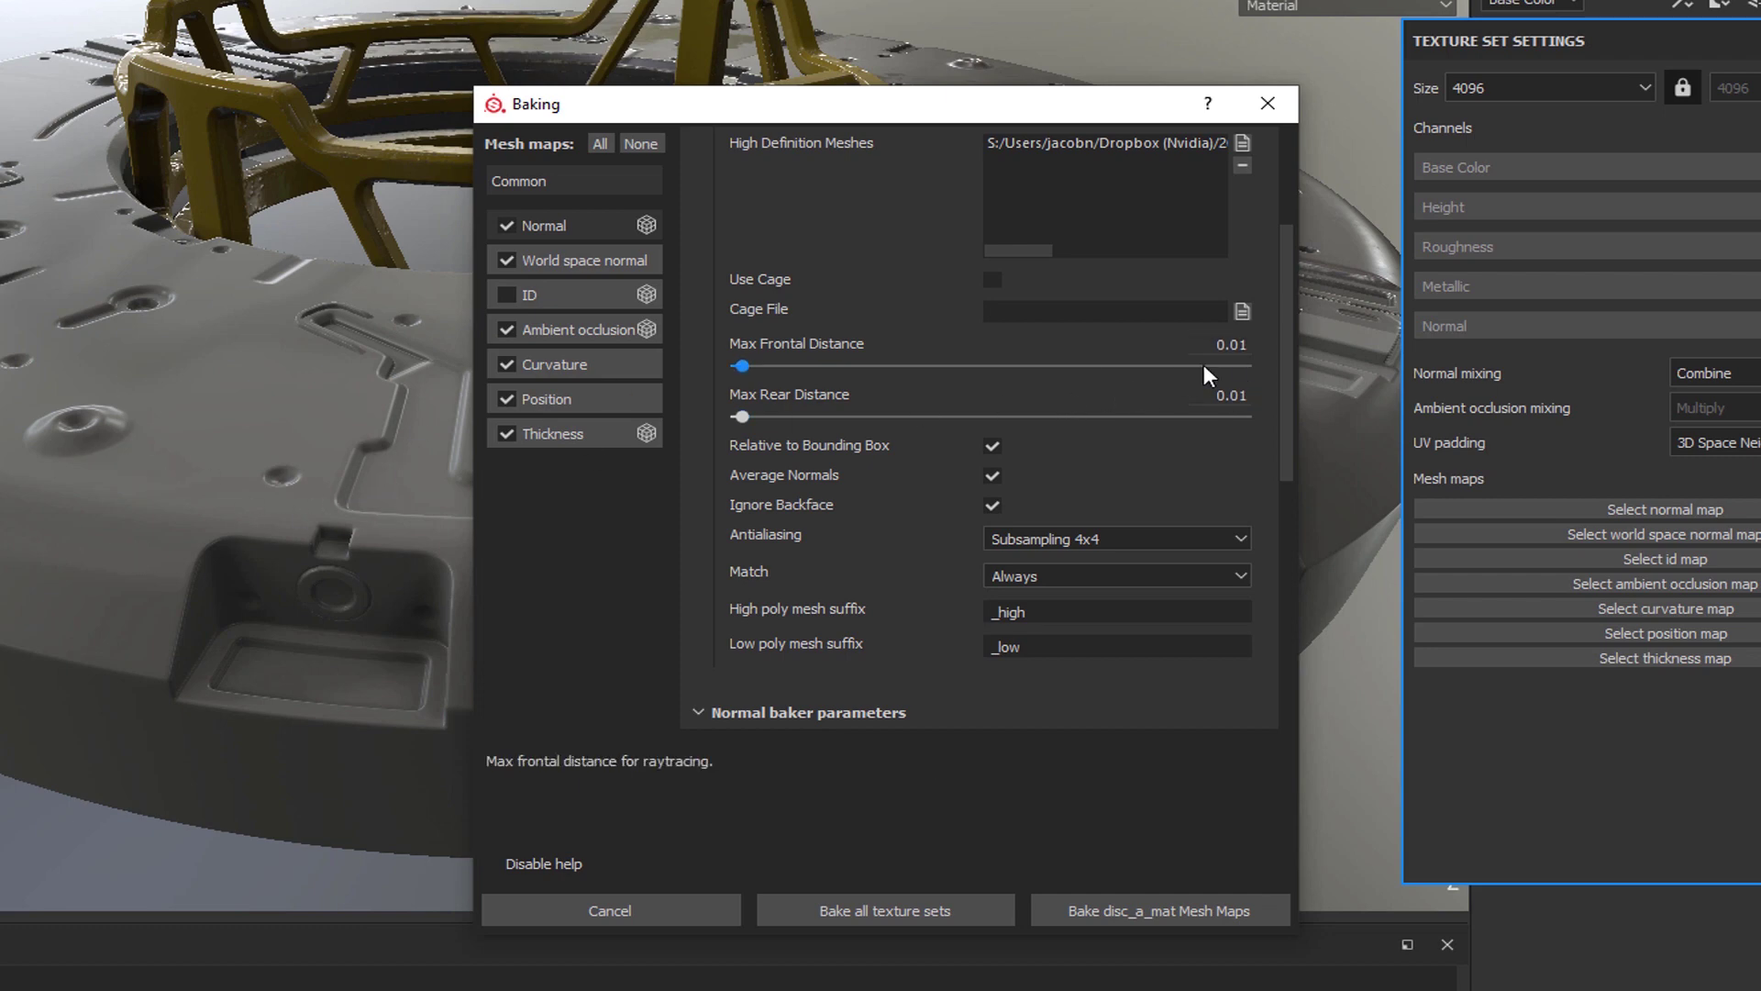
{"action": "scroll", "coordinate": [851, 464], "scroll_direction": "down", "scroll_amount": 3}
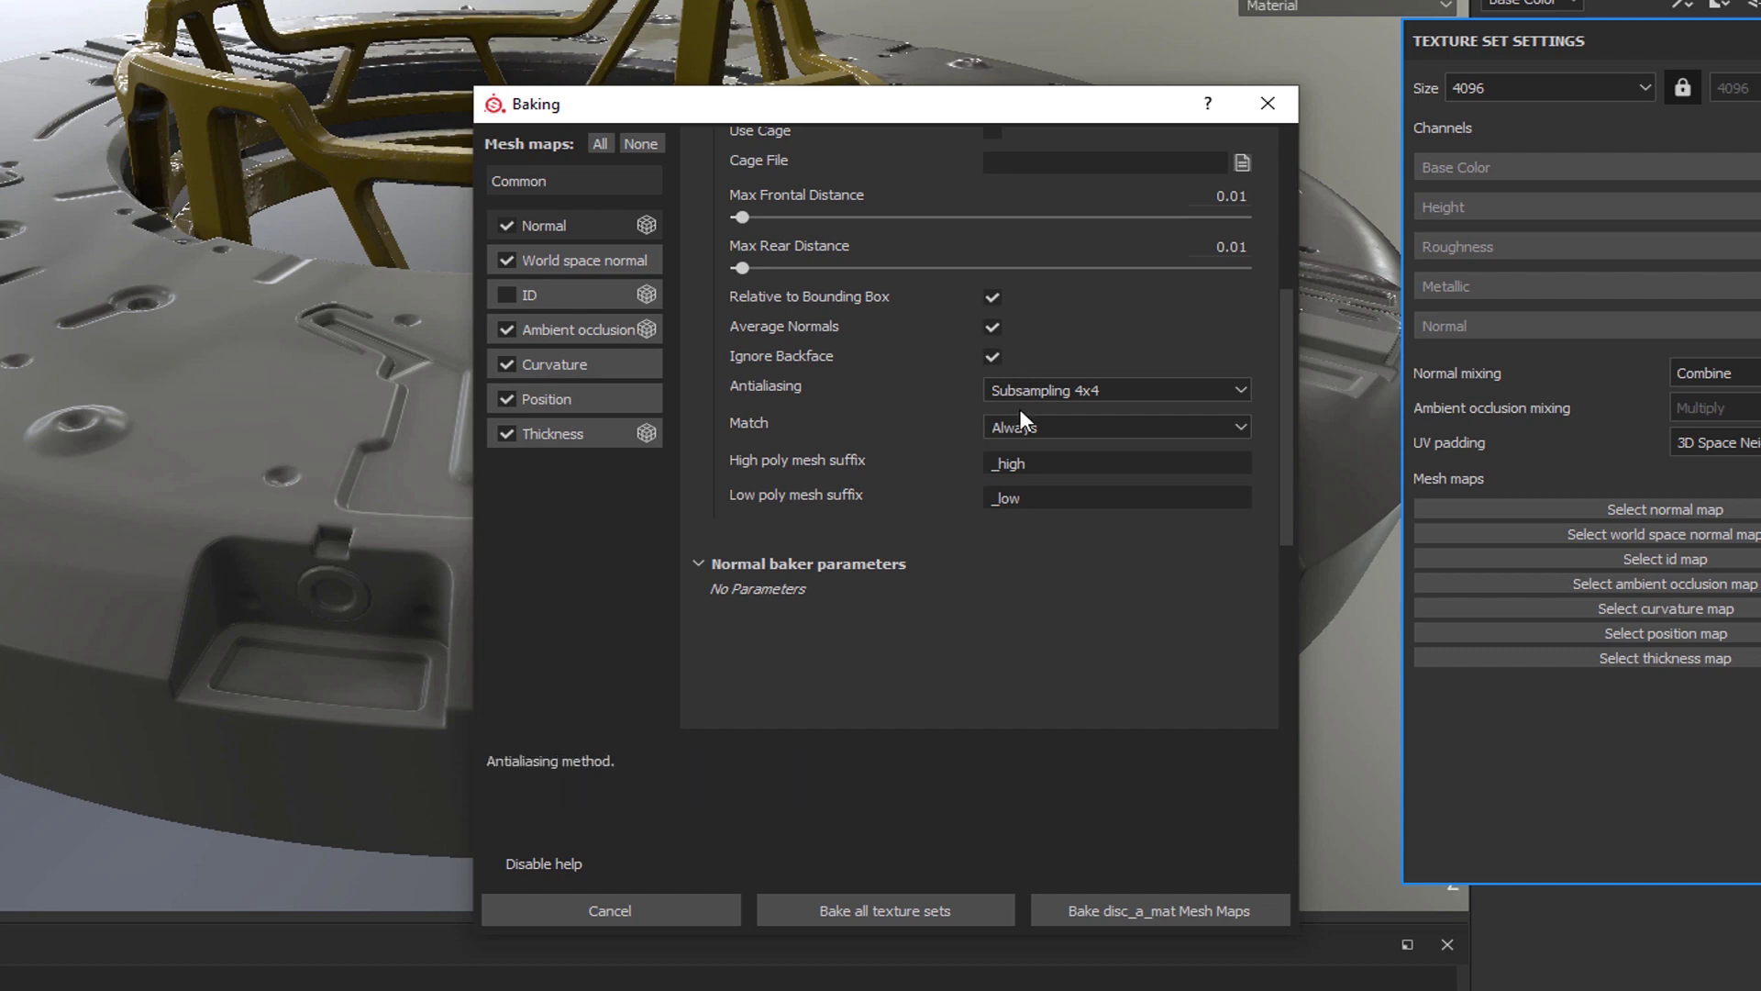
{"action": "scroll", "coordinate": [930, 482], "scroll_direction": "up", "scroll_amount": 1}
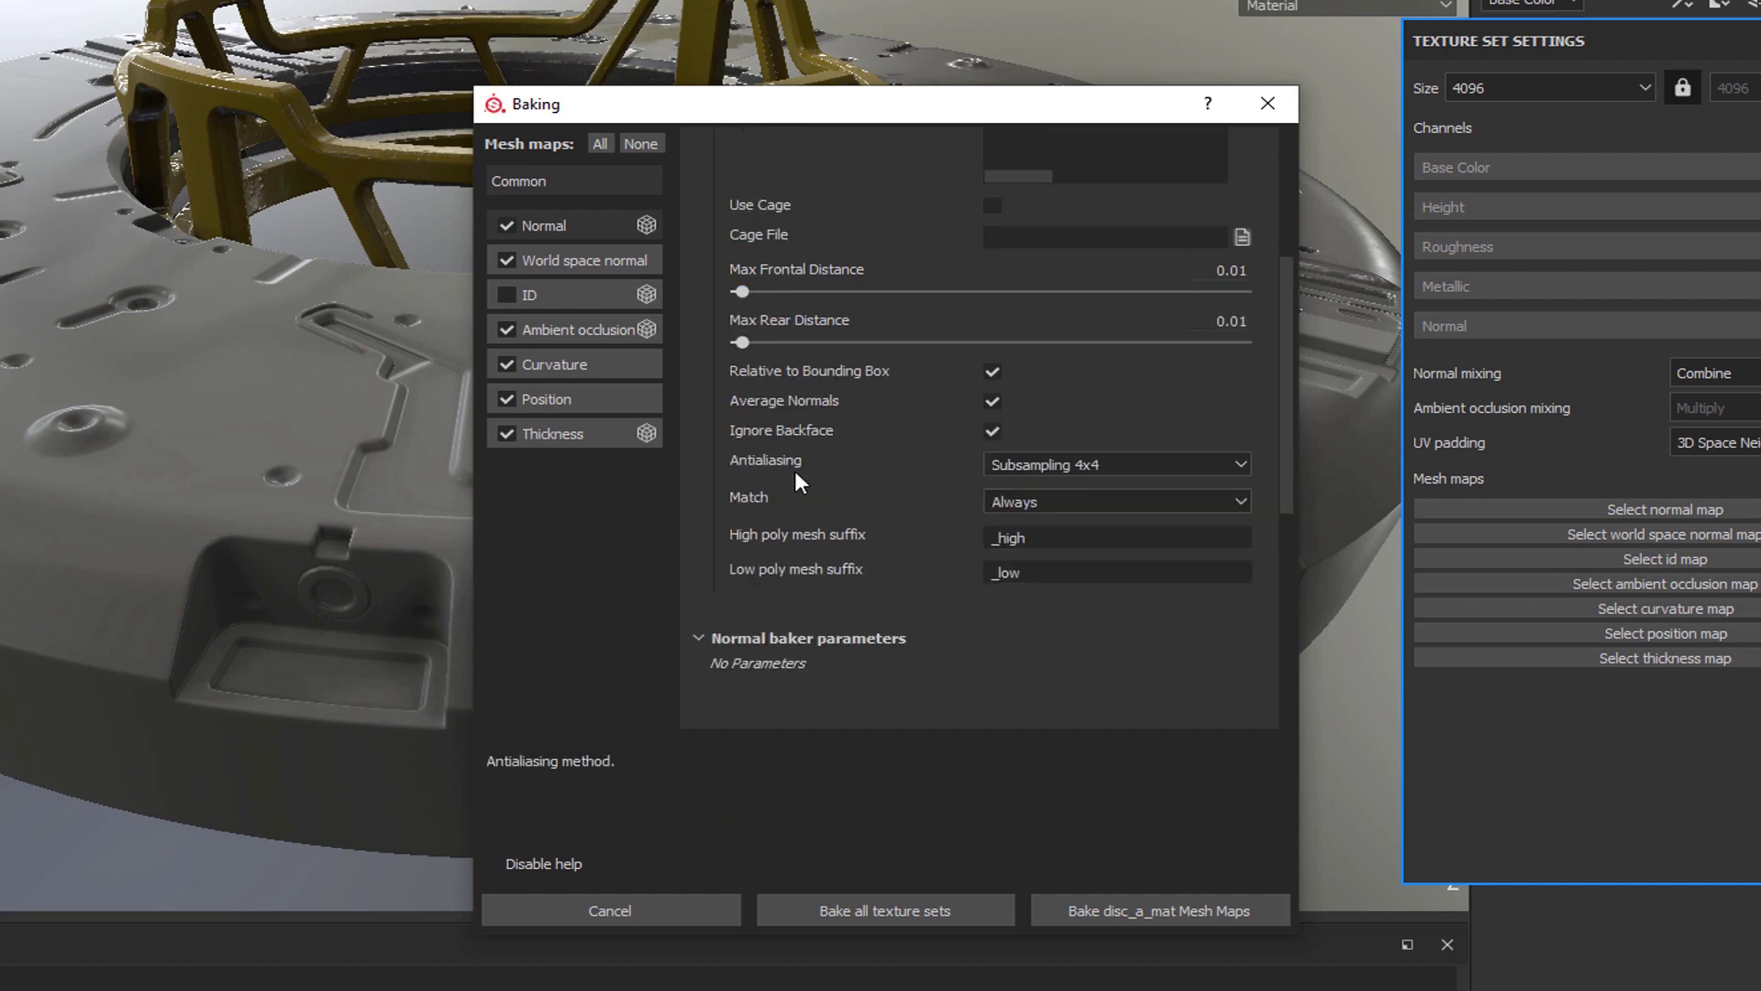
{"action": "left_click", "coordinate": [1073, 463]}
{"action": "left_click", "coordinate": [1038, 480]}
{"action": "left_click", "coordinate": [1056, 458]}
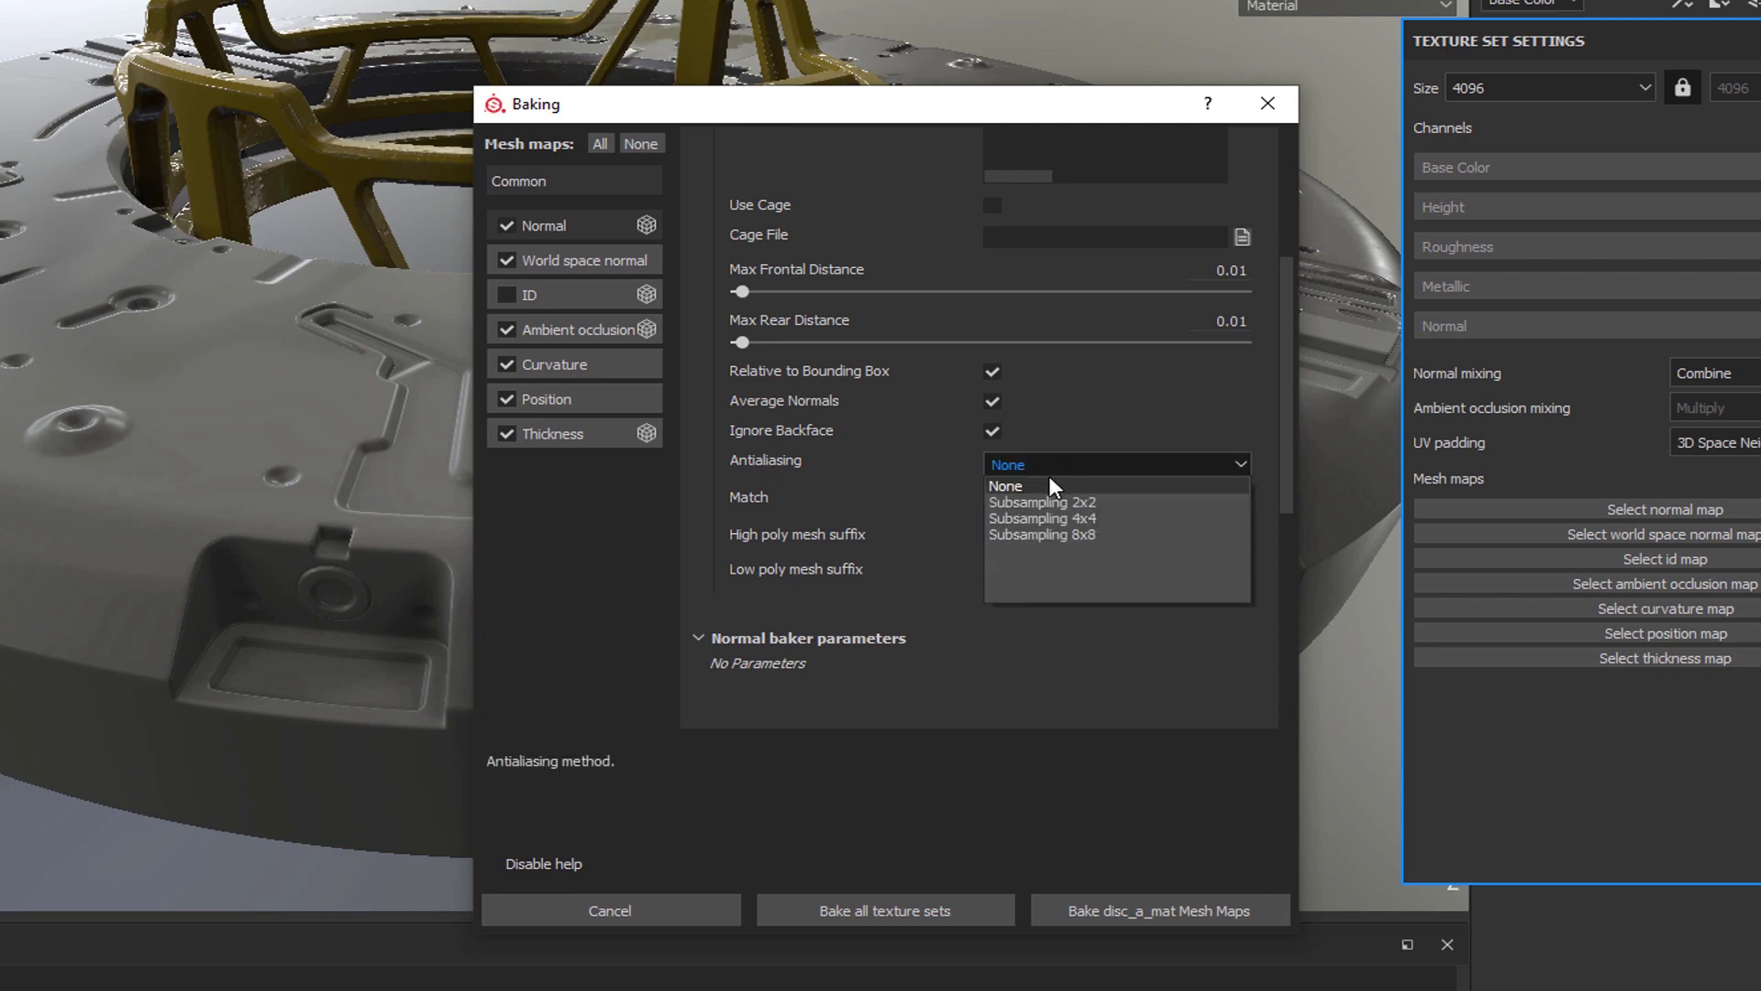
{"action": "left_click", "coordinate": [1090, 518]}
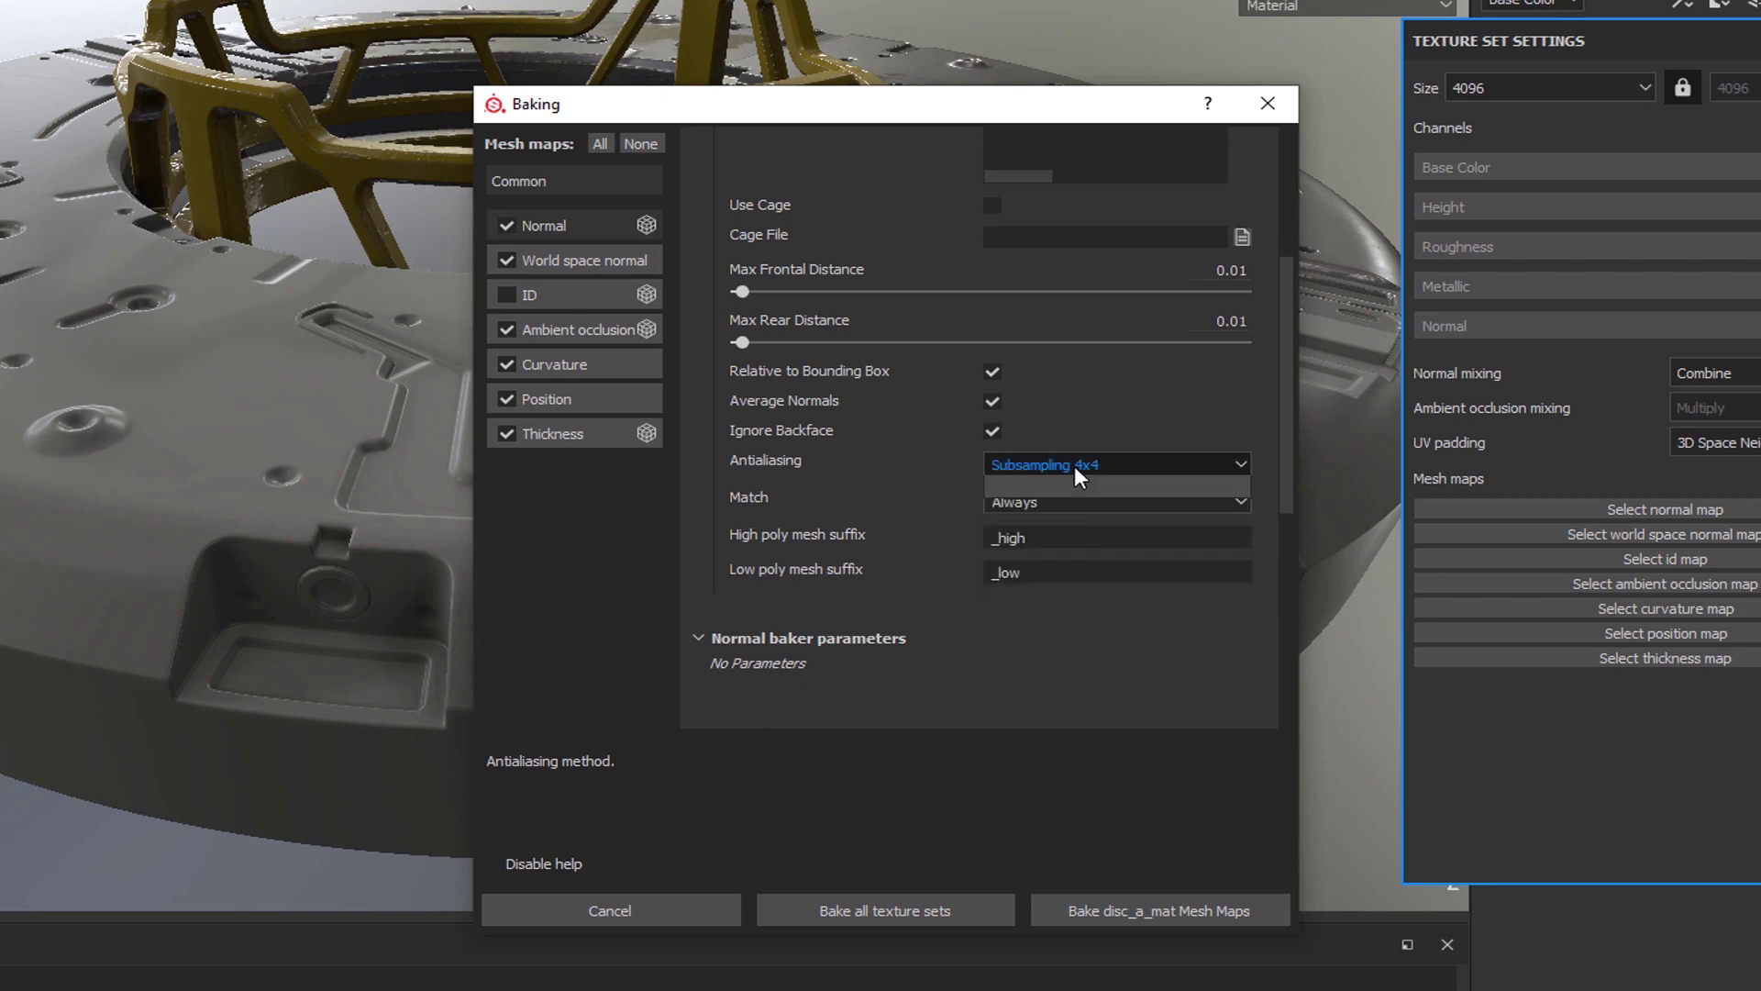
{"action": "left_click", "coordinate": [1075, 464]}
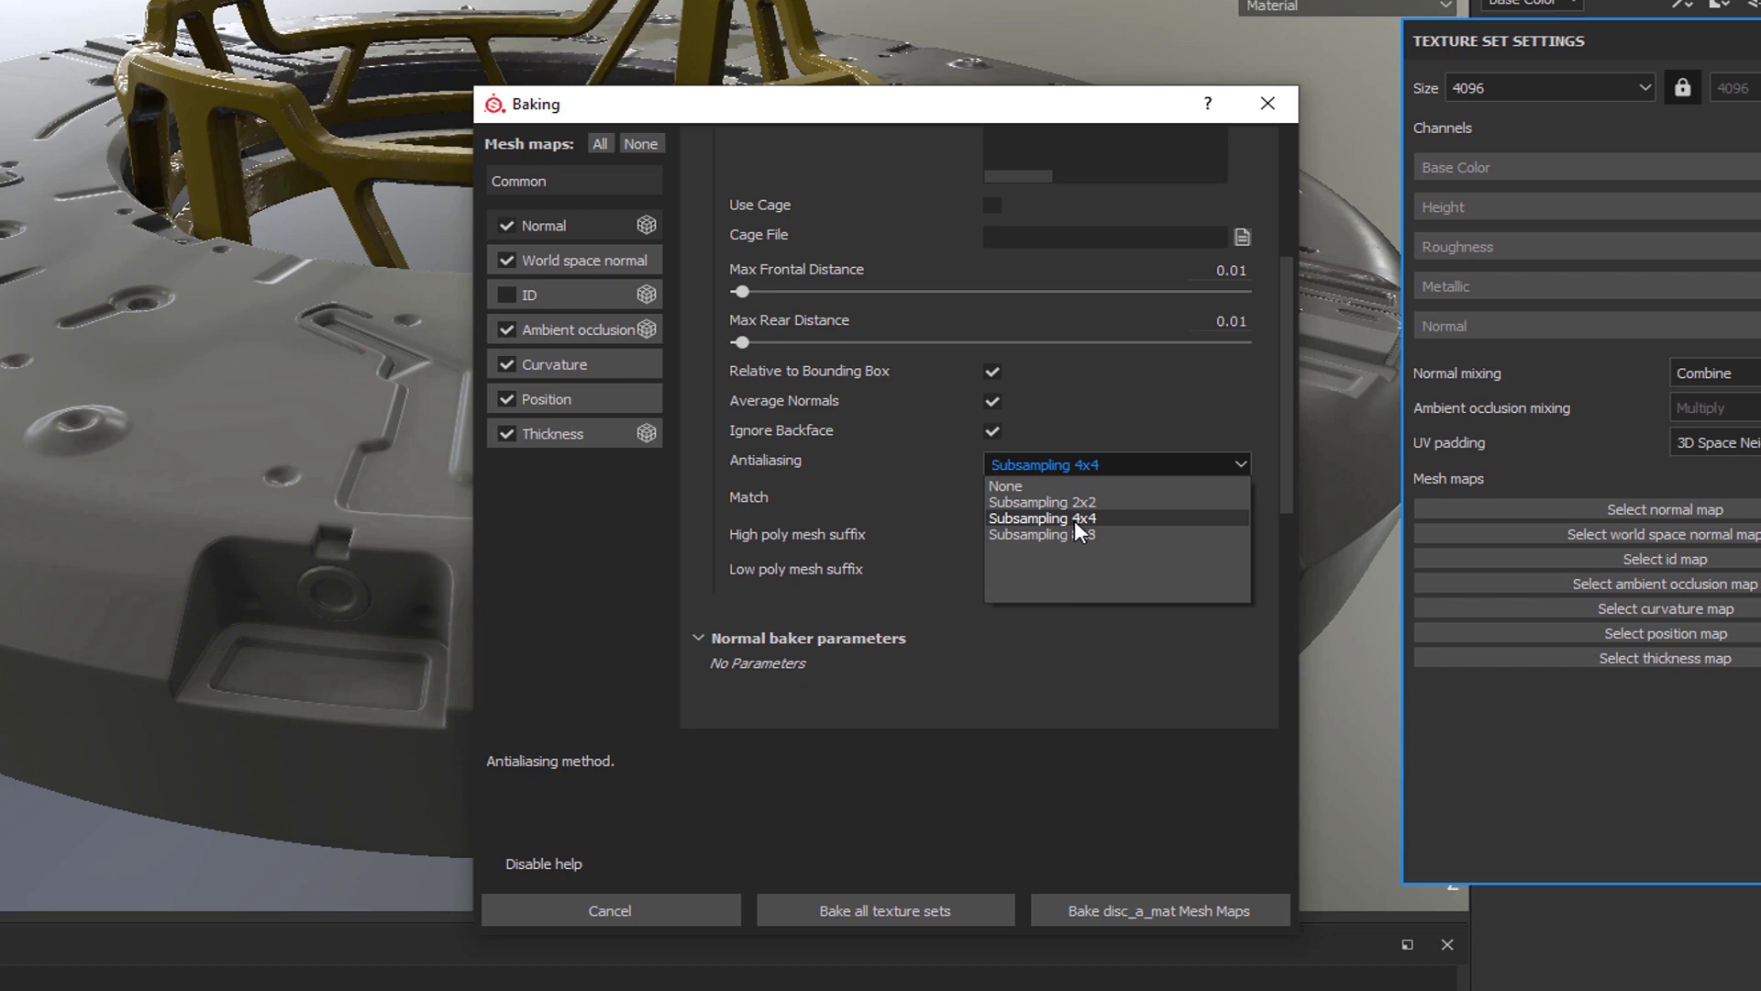
{"action": "left_click", "coordinate": [1075, 520]}
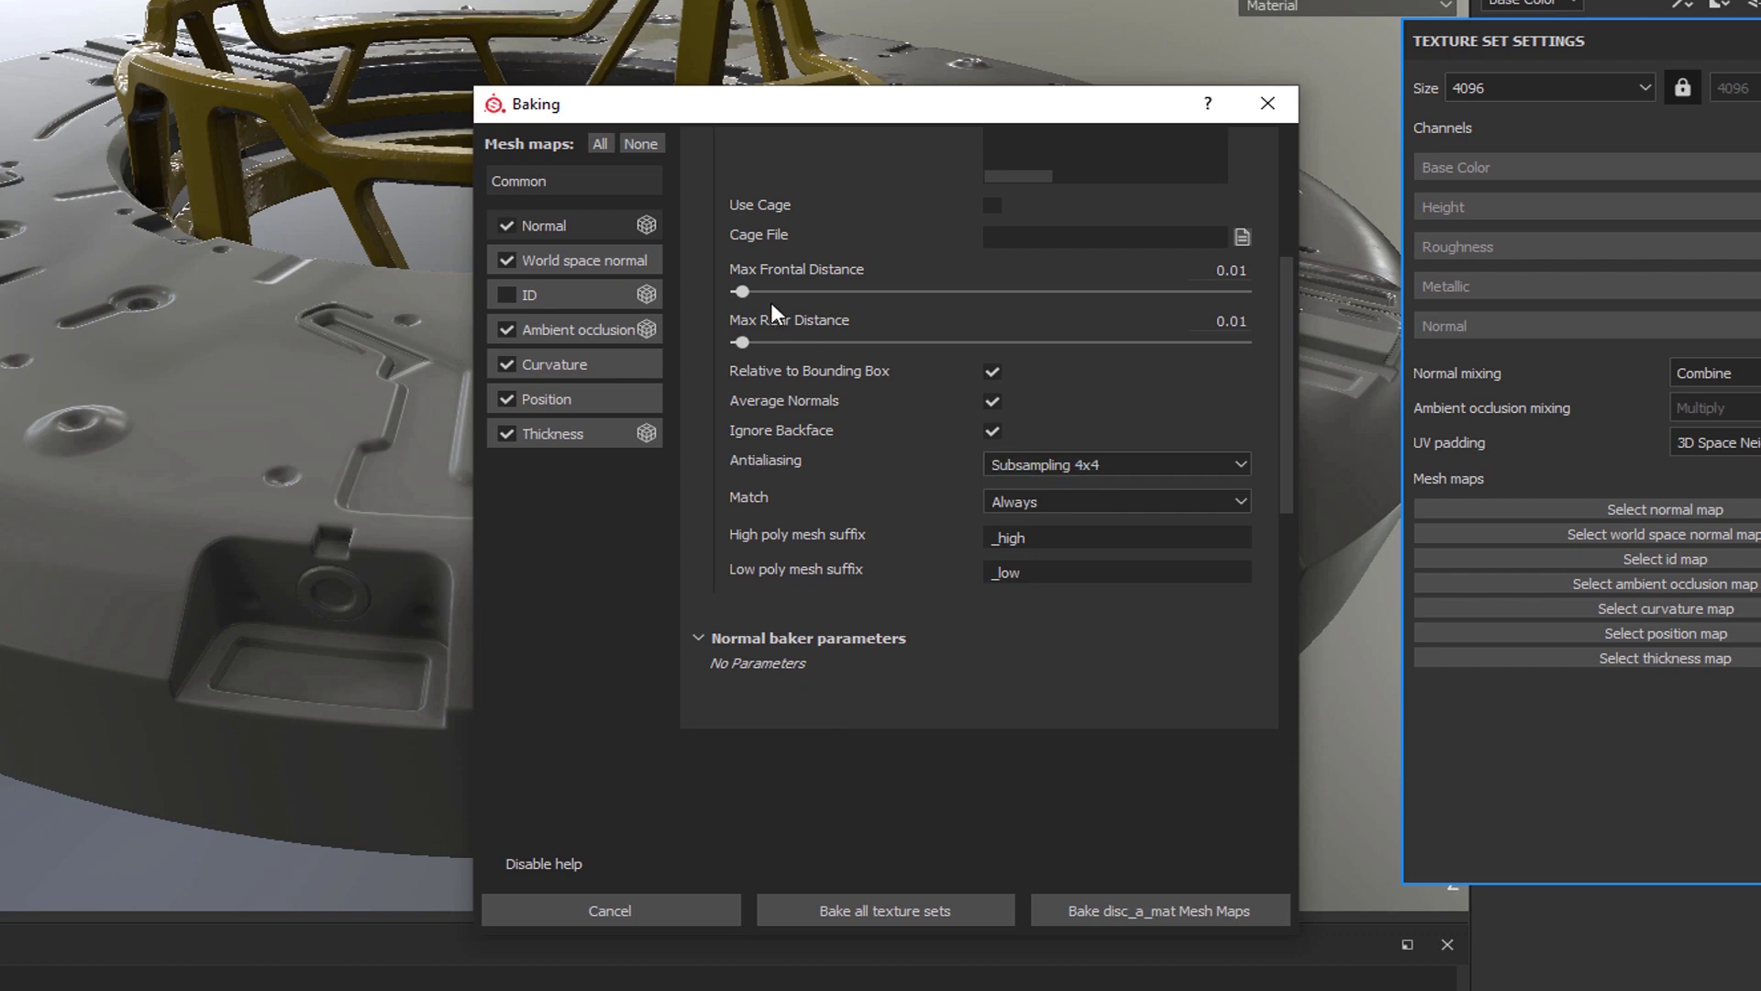
Step: Examine the baker parameters of the Normal and World space normal maps
{"action": "scroll", "coordinate": [890, 503], "scroll_direction": "up", "scroll_amount": 2}
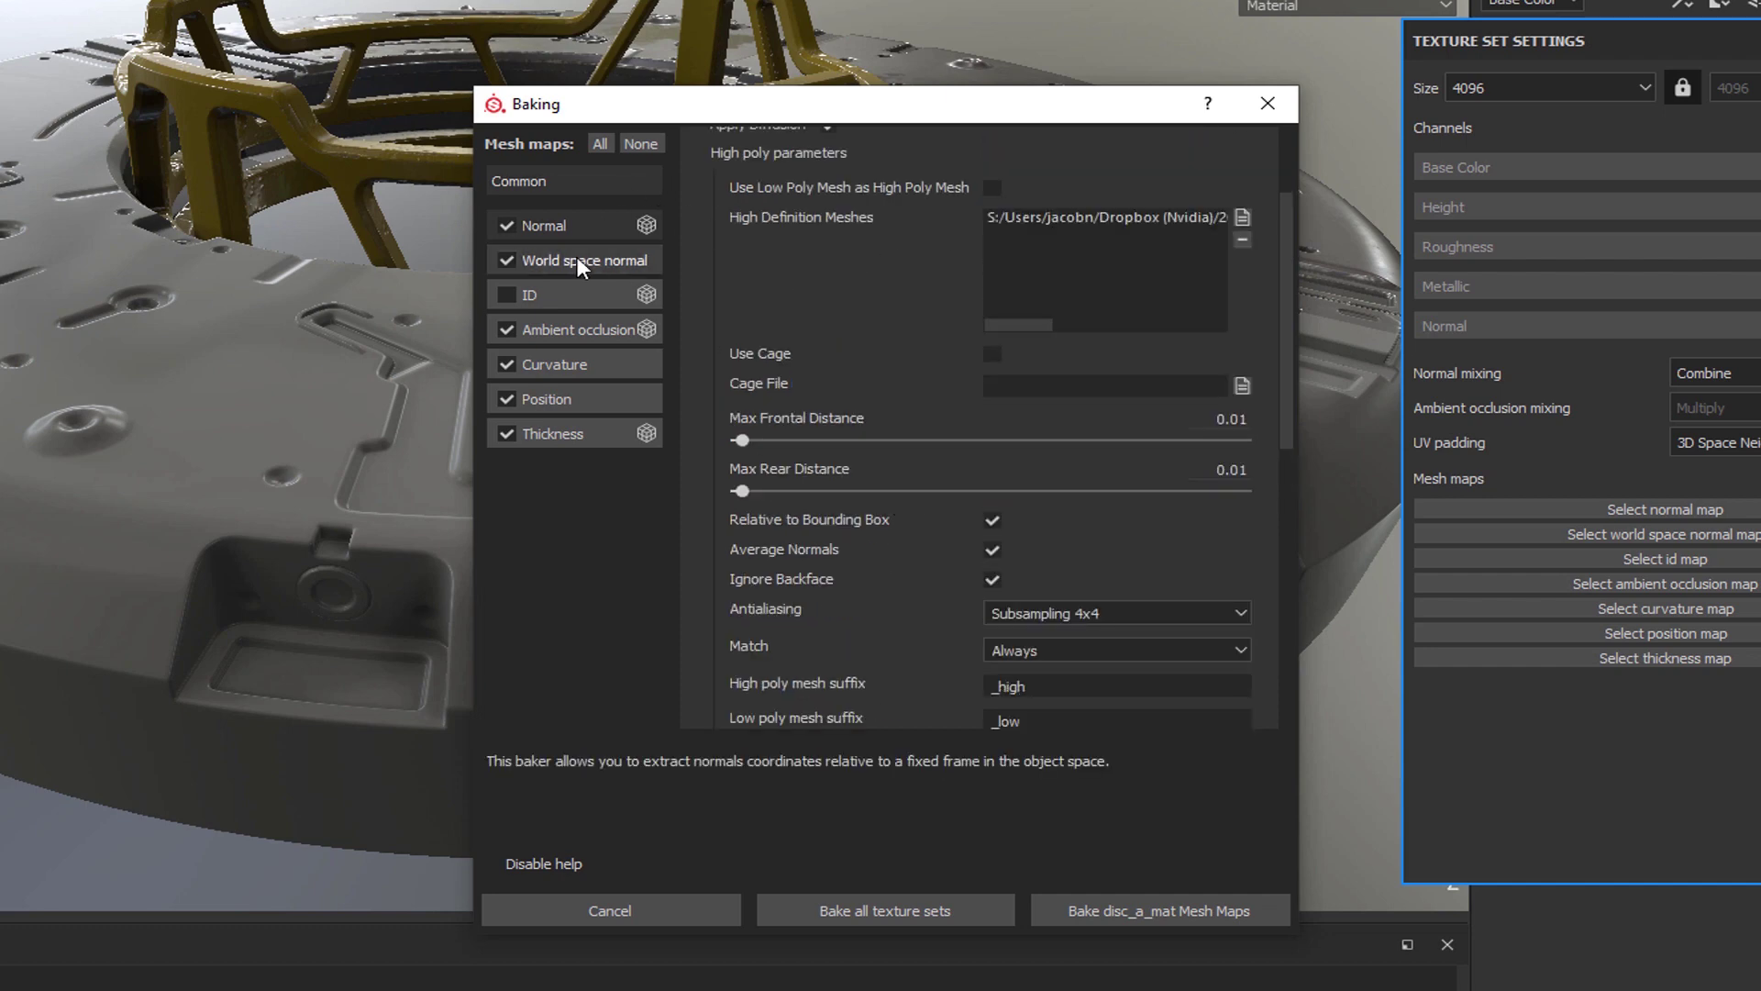
{"action": "left_click", "coordinate": [554, 258]}
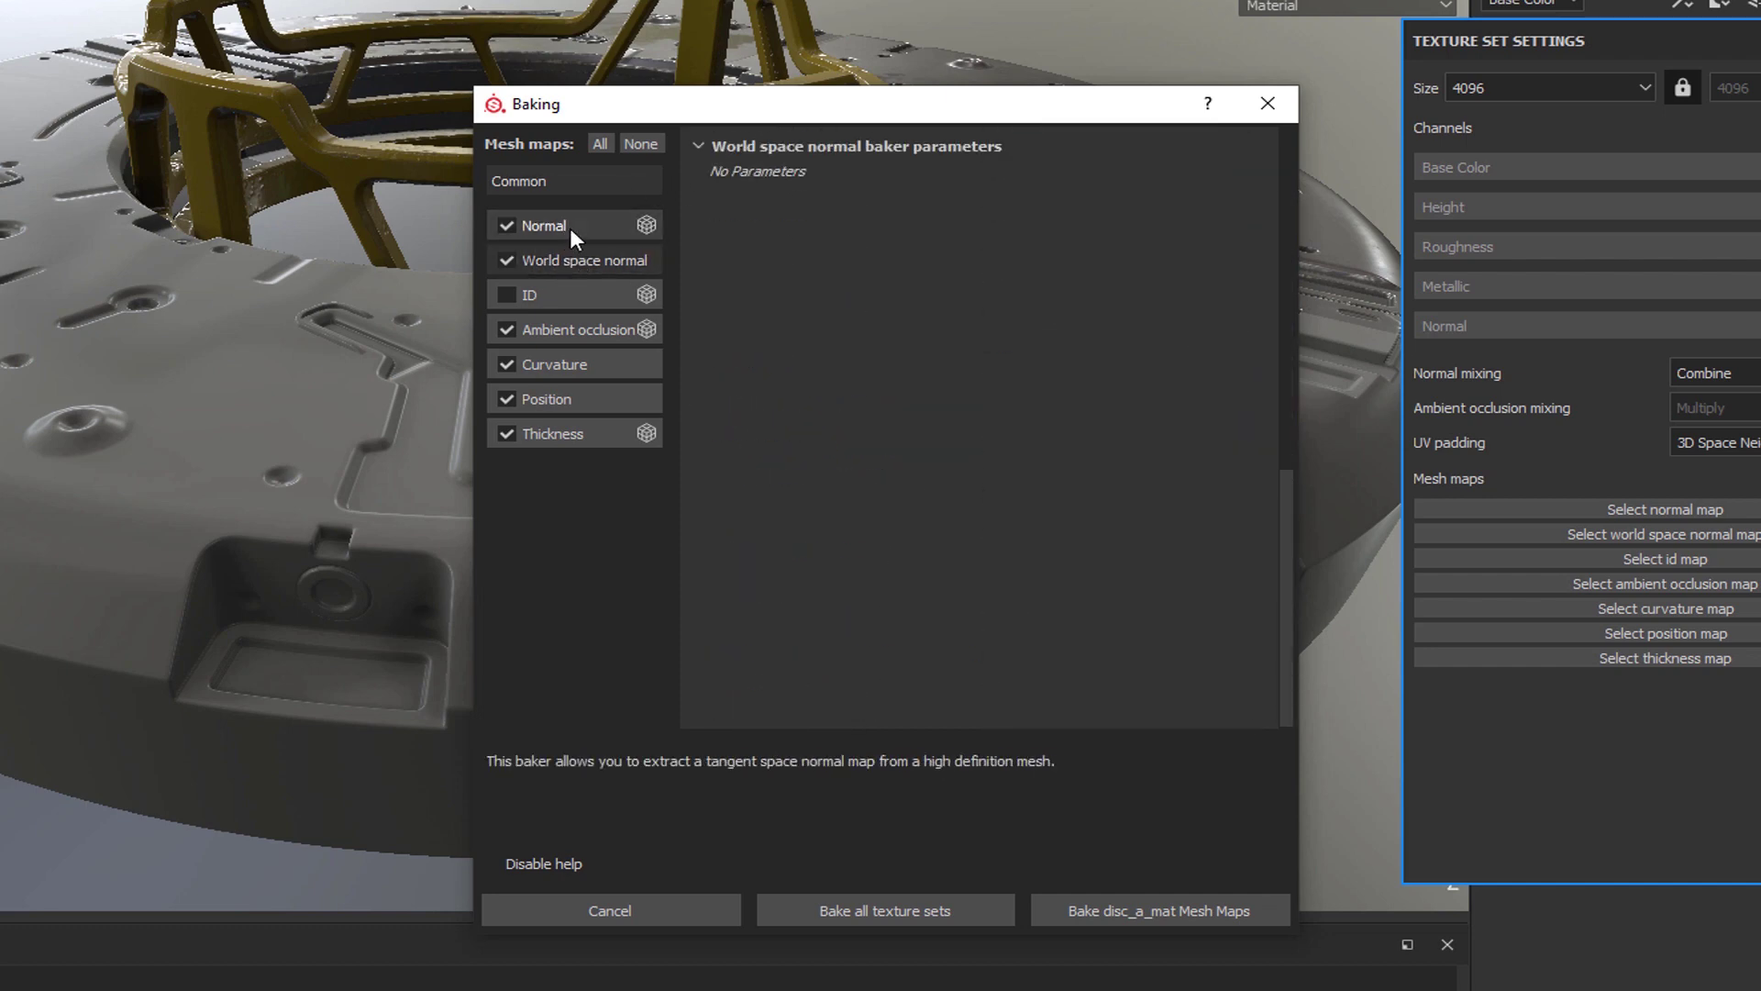
{"action": "left_click", "coordinate": [569, 228]}
{"action": "left_click", "coordinate": [566, 258]}
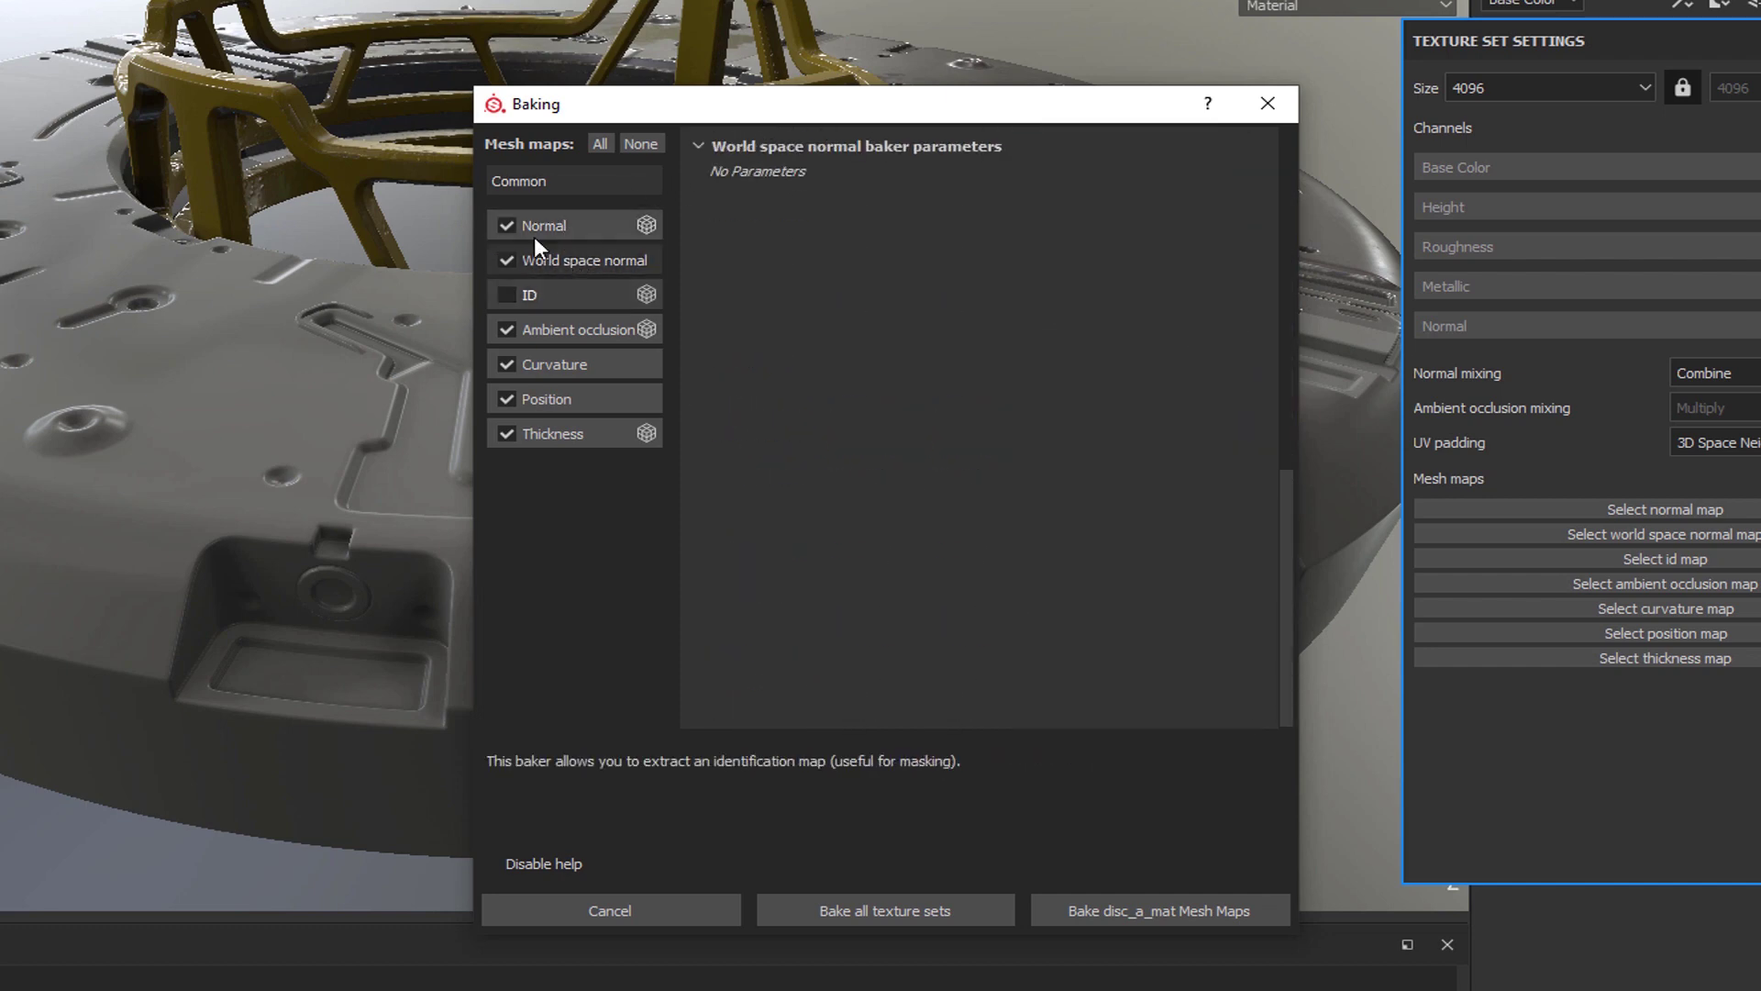
Step: Review the baker parameters of the Ambient occlusion, Curvature, Position and Thickness maps, ending on the Common parameters
{"action": "left_click", "coordinate": [560, 332]}
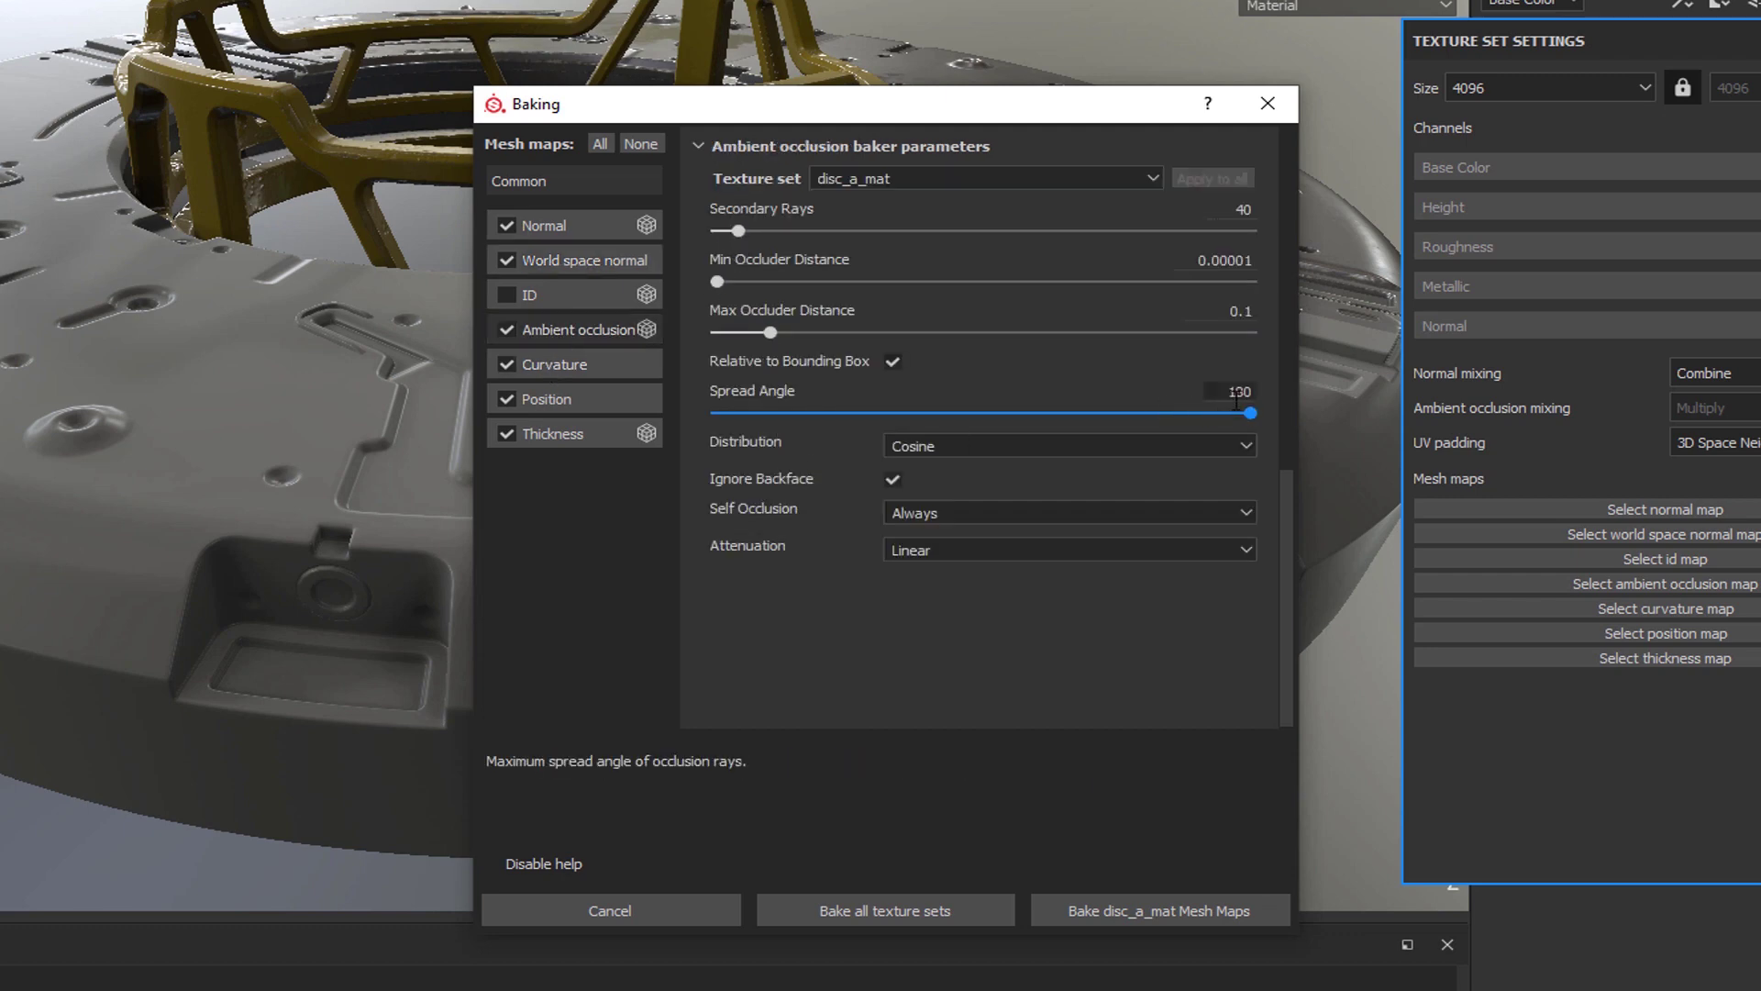
{"action": "left_click_drag", "start_coordinate": [1251, 412], "coordinate": [1275, 445]}
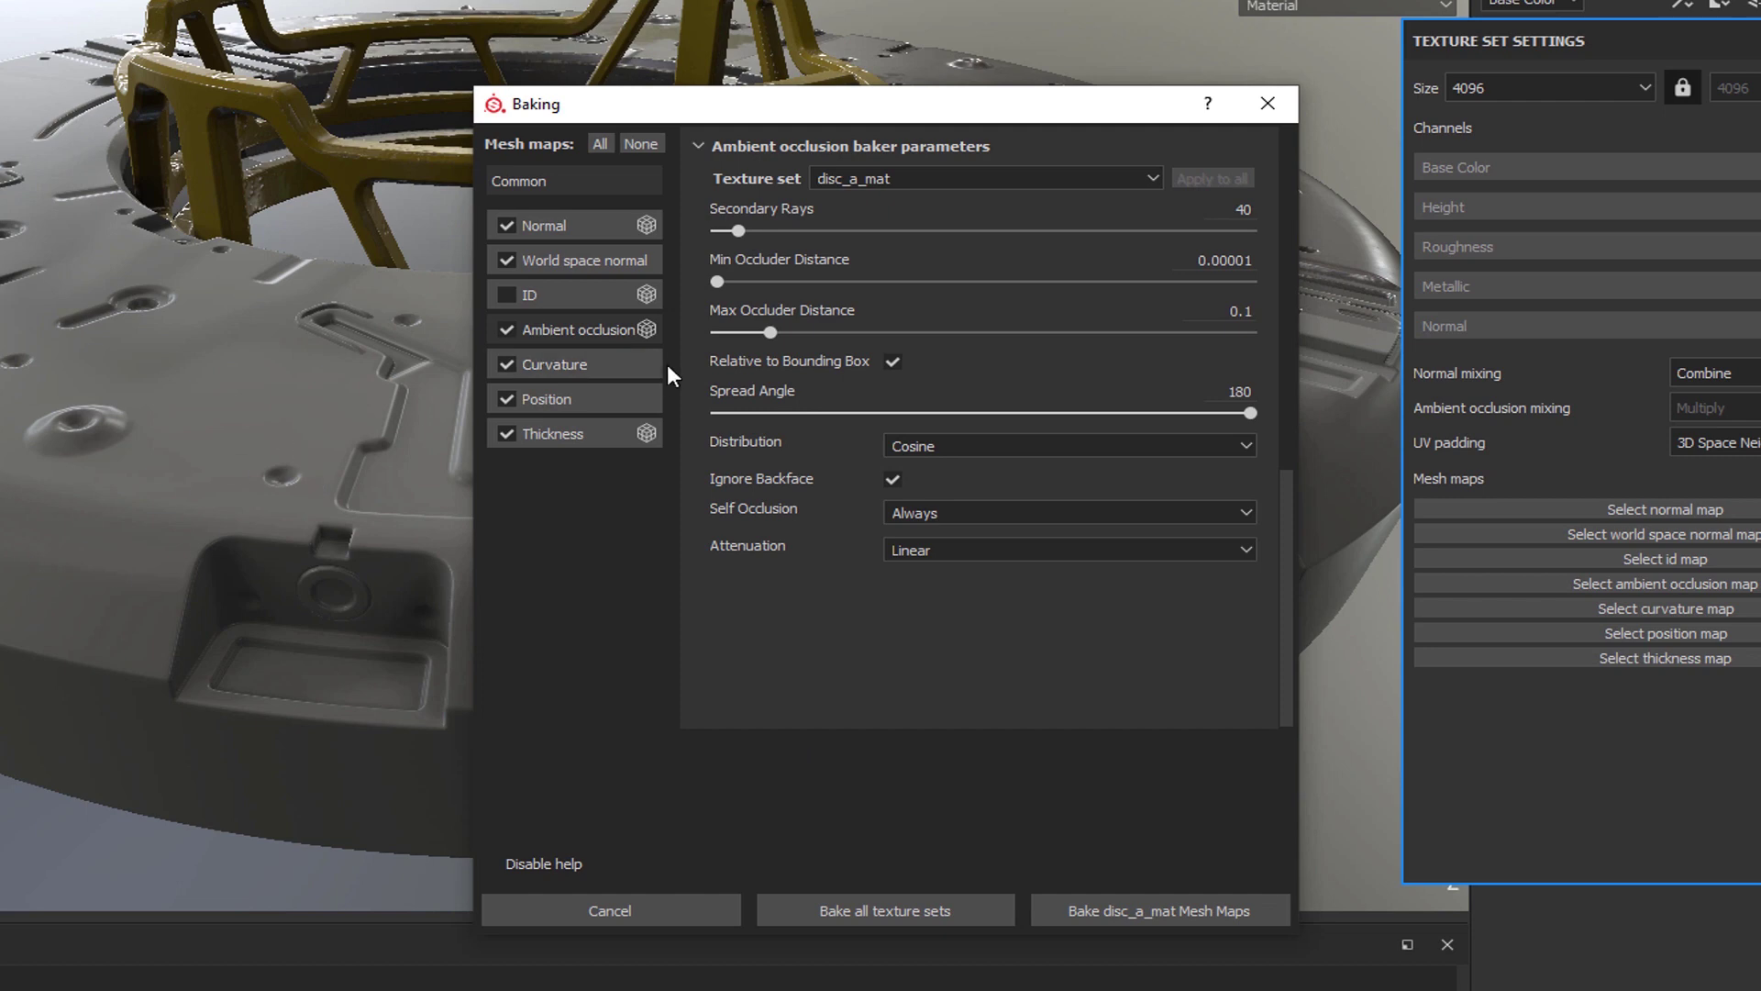
{"action": "left_click", "coordinate": [559, 364]}
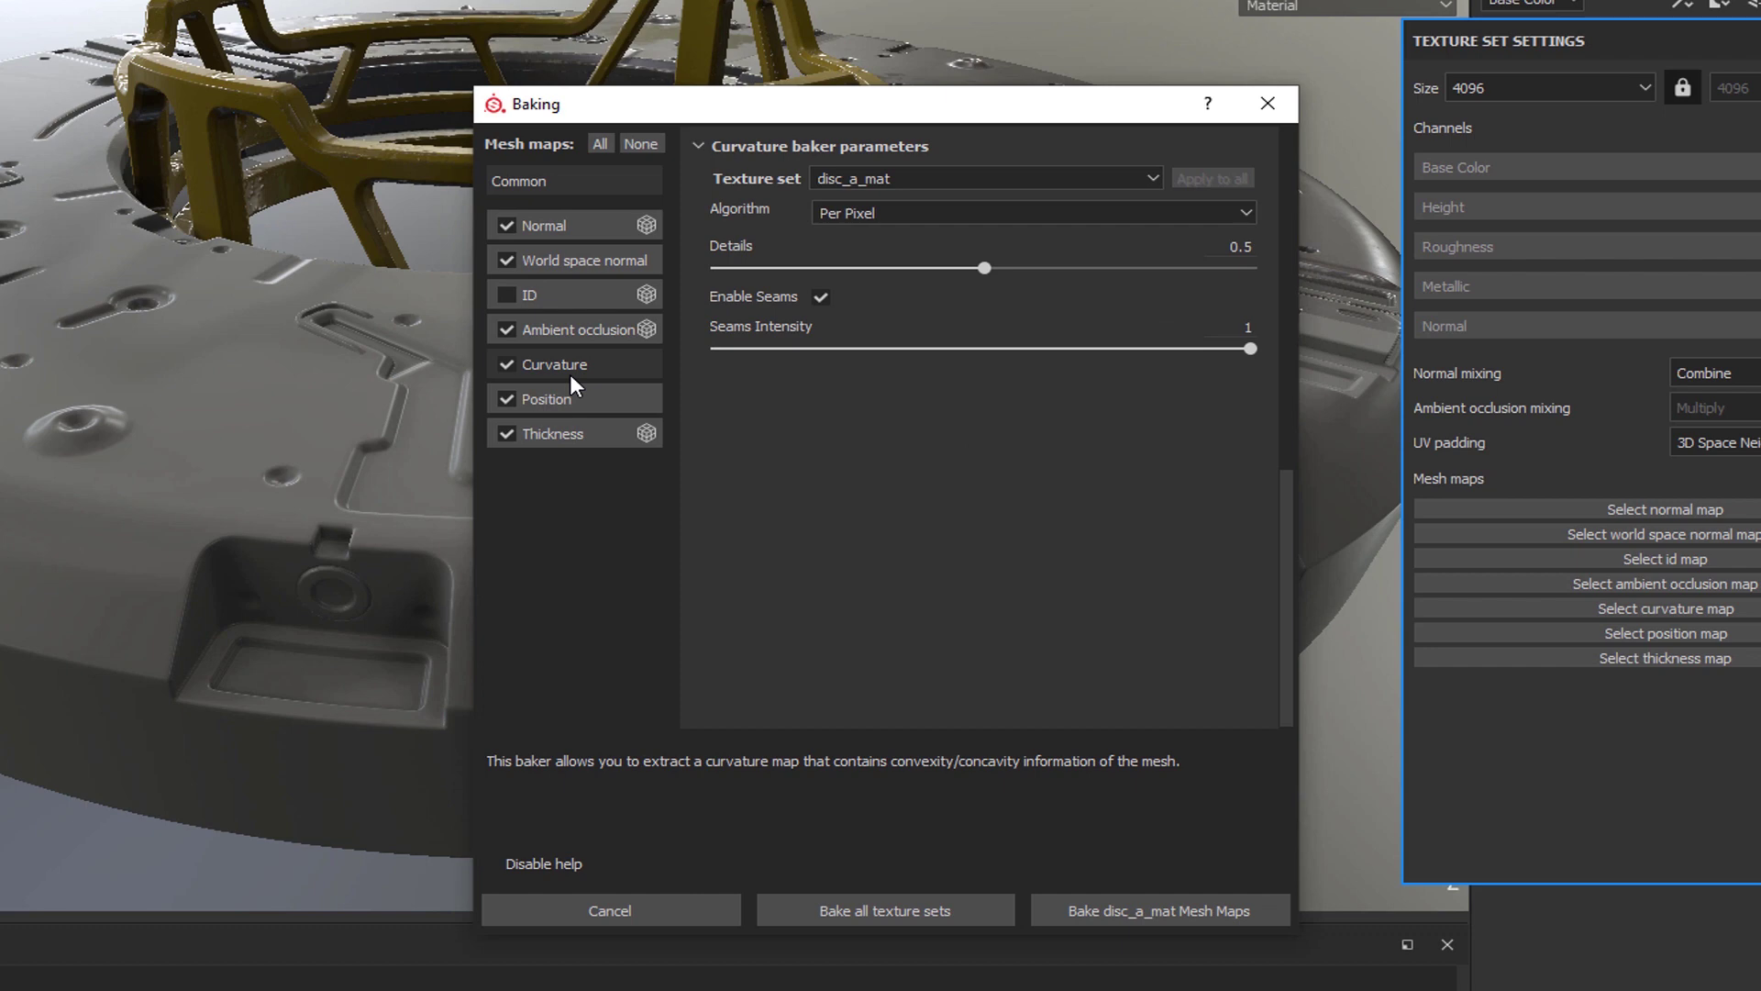
{"action": "left_click", "coordinate": [569, 400]}
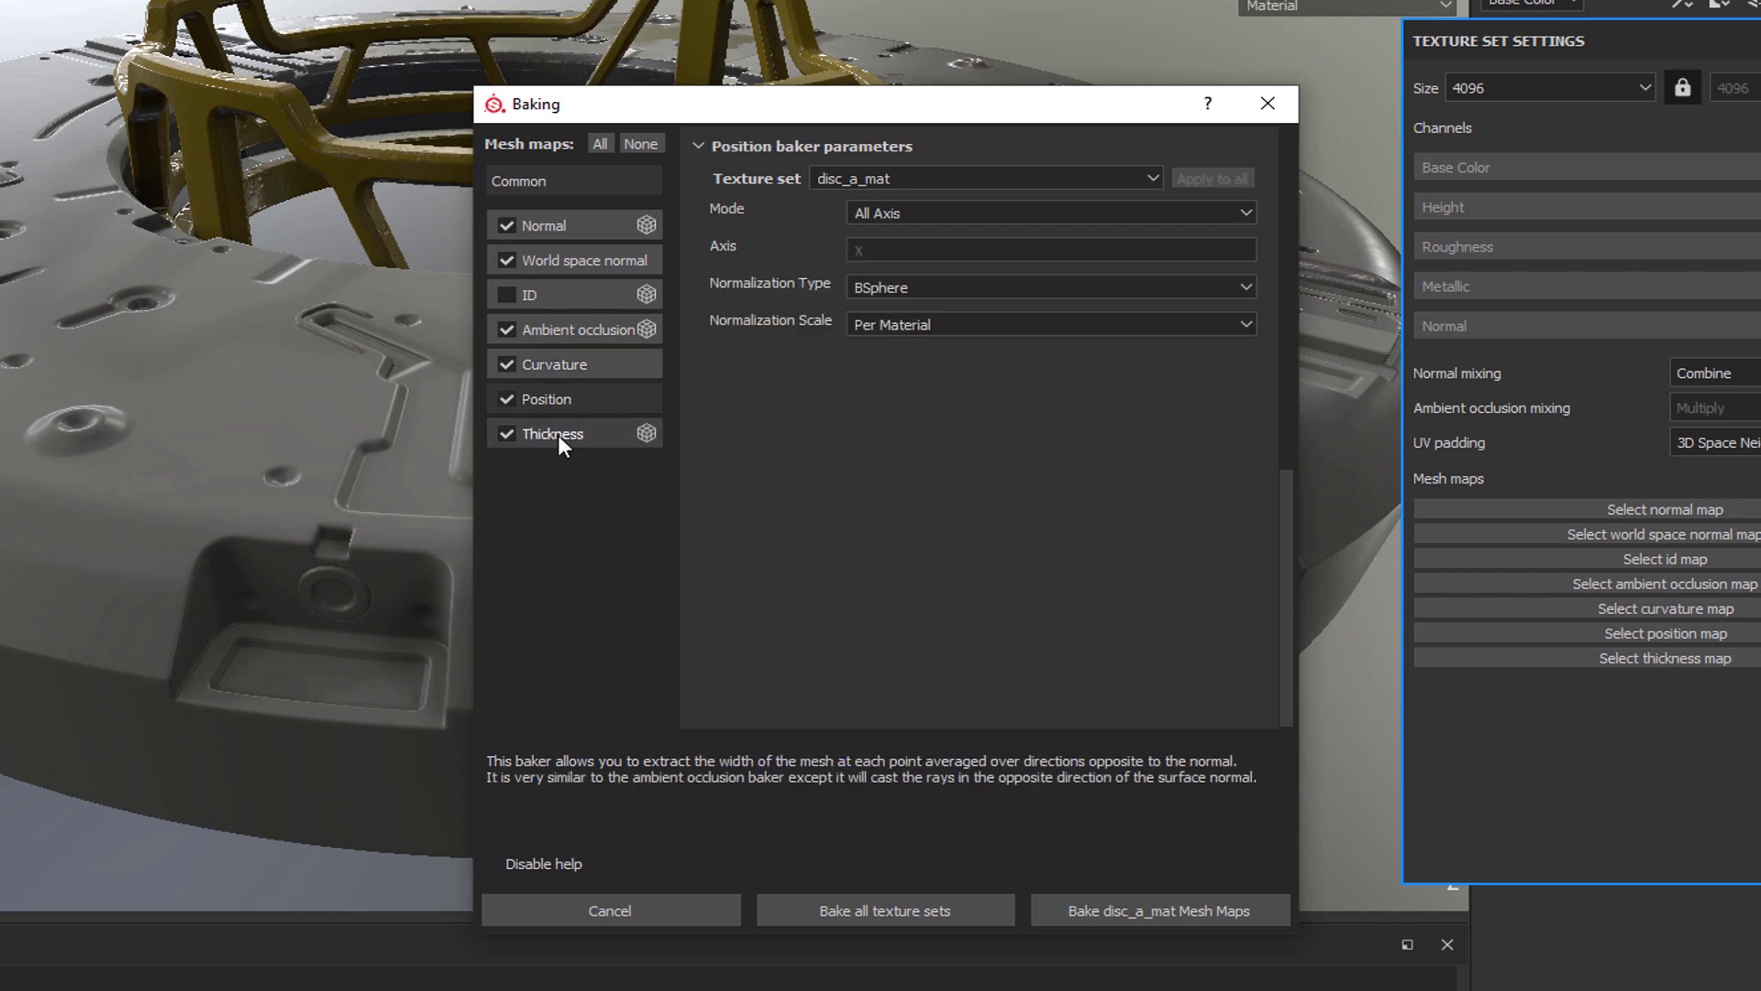
{"action": "left_click", "coordinate": [558, 434]}
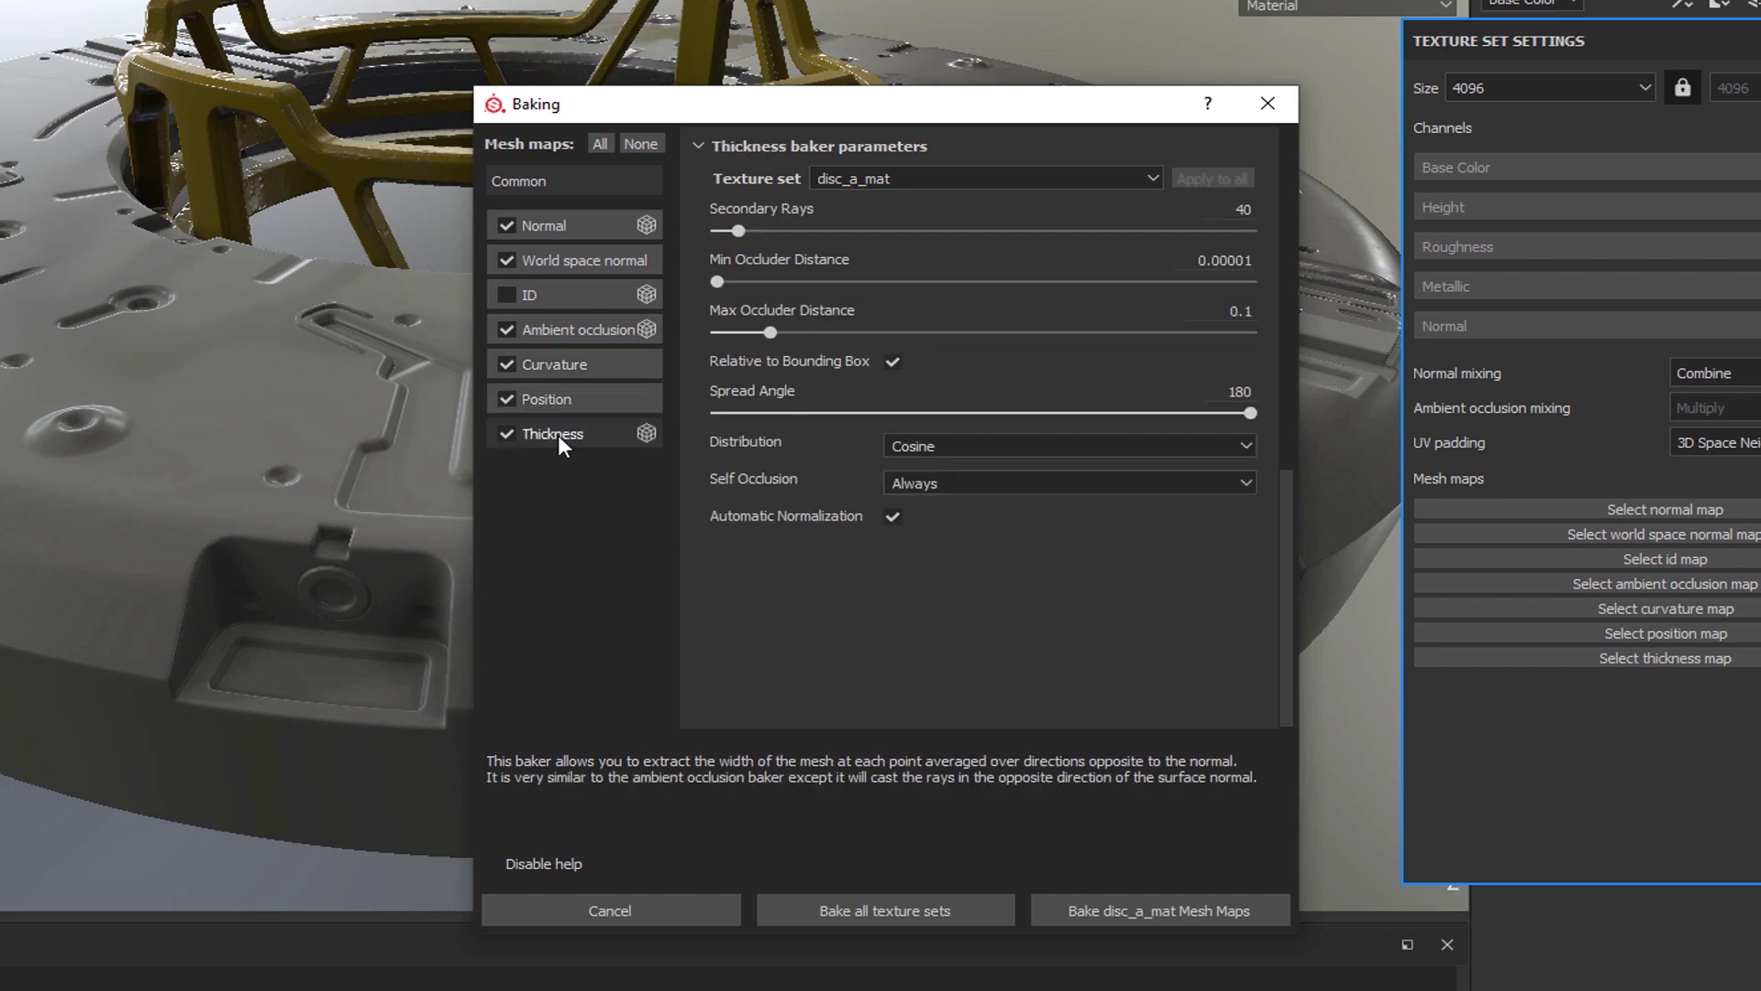
{"action": "left_click", "coordinate": [591, 222]}
{"action": "left_click", "coordinate": [597, 180]}
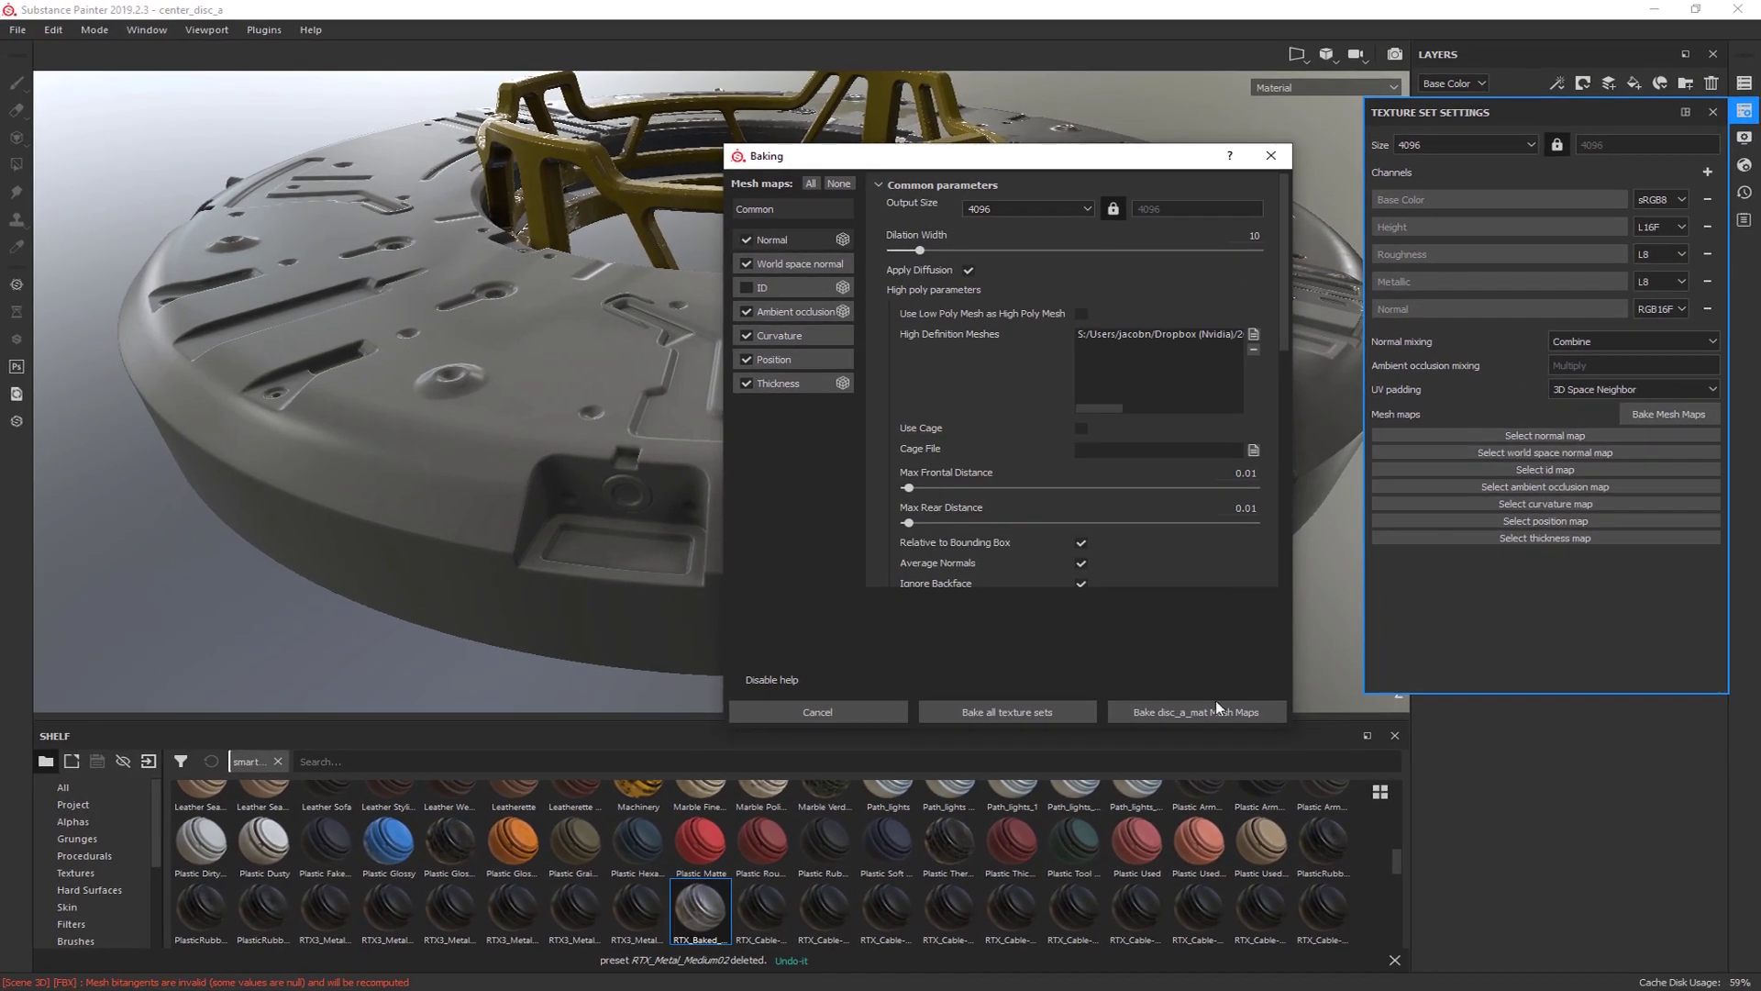
Step: Bake the disc_a_mat mesh maps, timing the bake against the time.is clock in the browser, and close the texture set settings
{"action": "key", "text": "alt+Tab"}
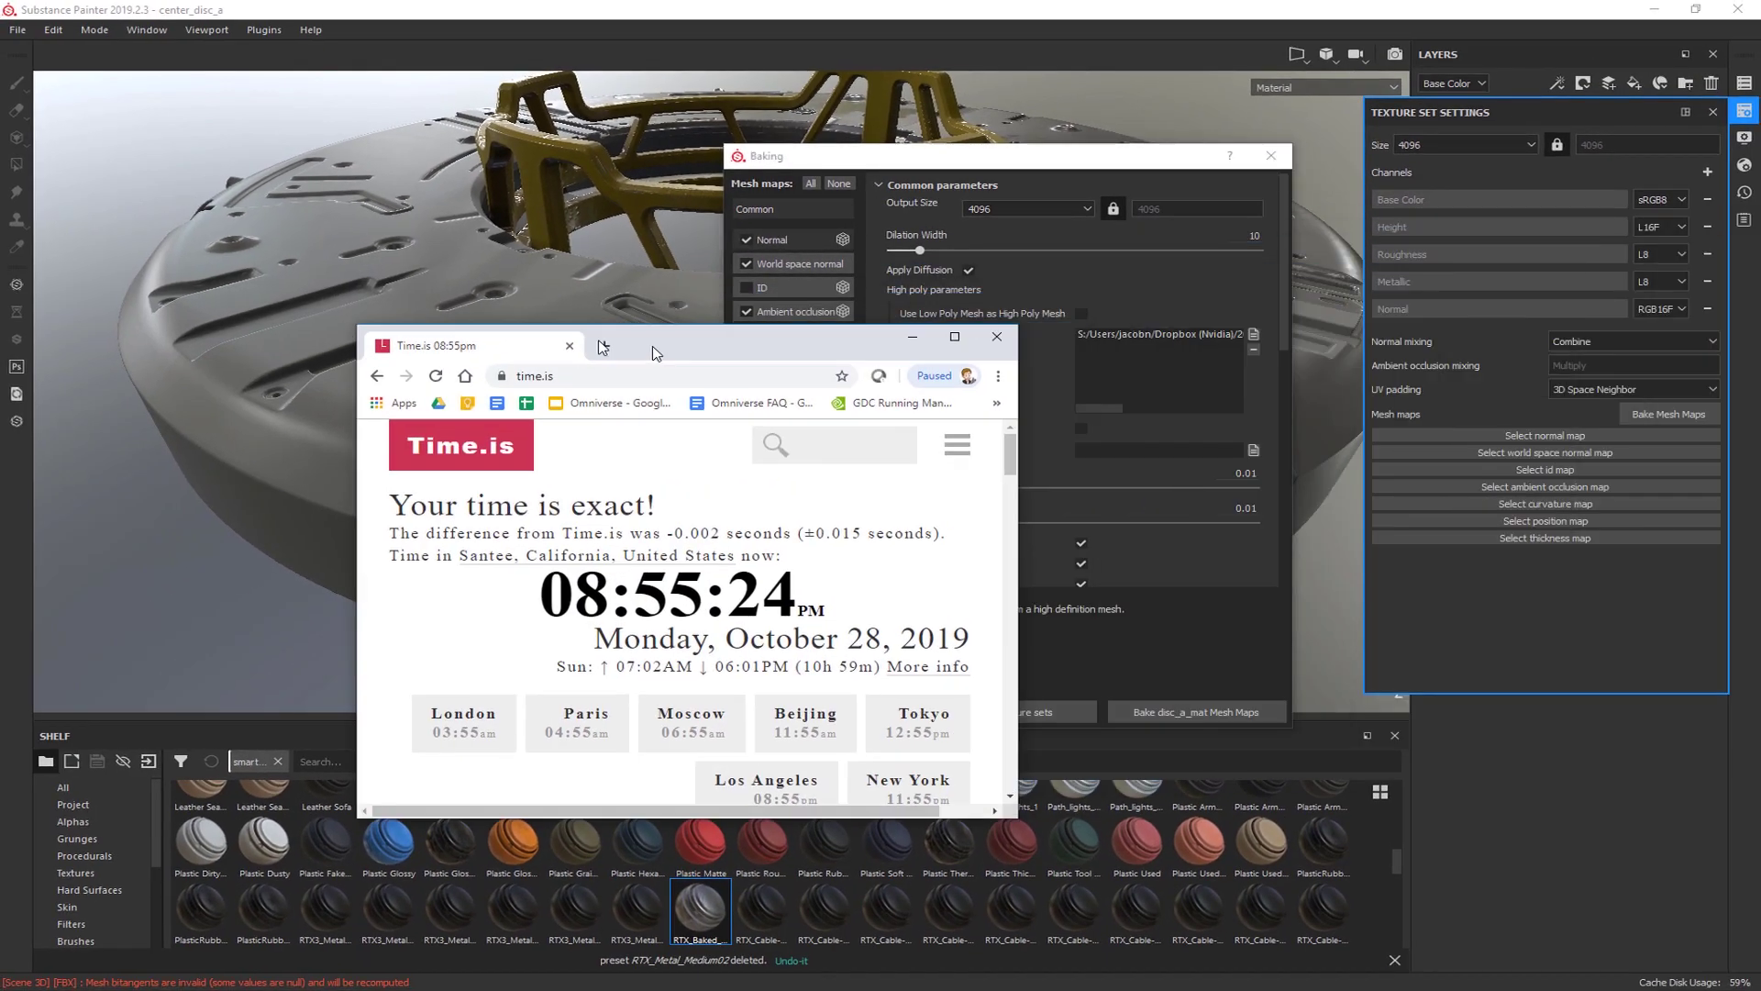
{"action": "left_click_drag", "start_coordinate": [851, 145], "coordinate": [946, 131]}
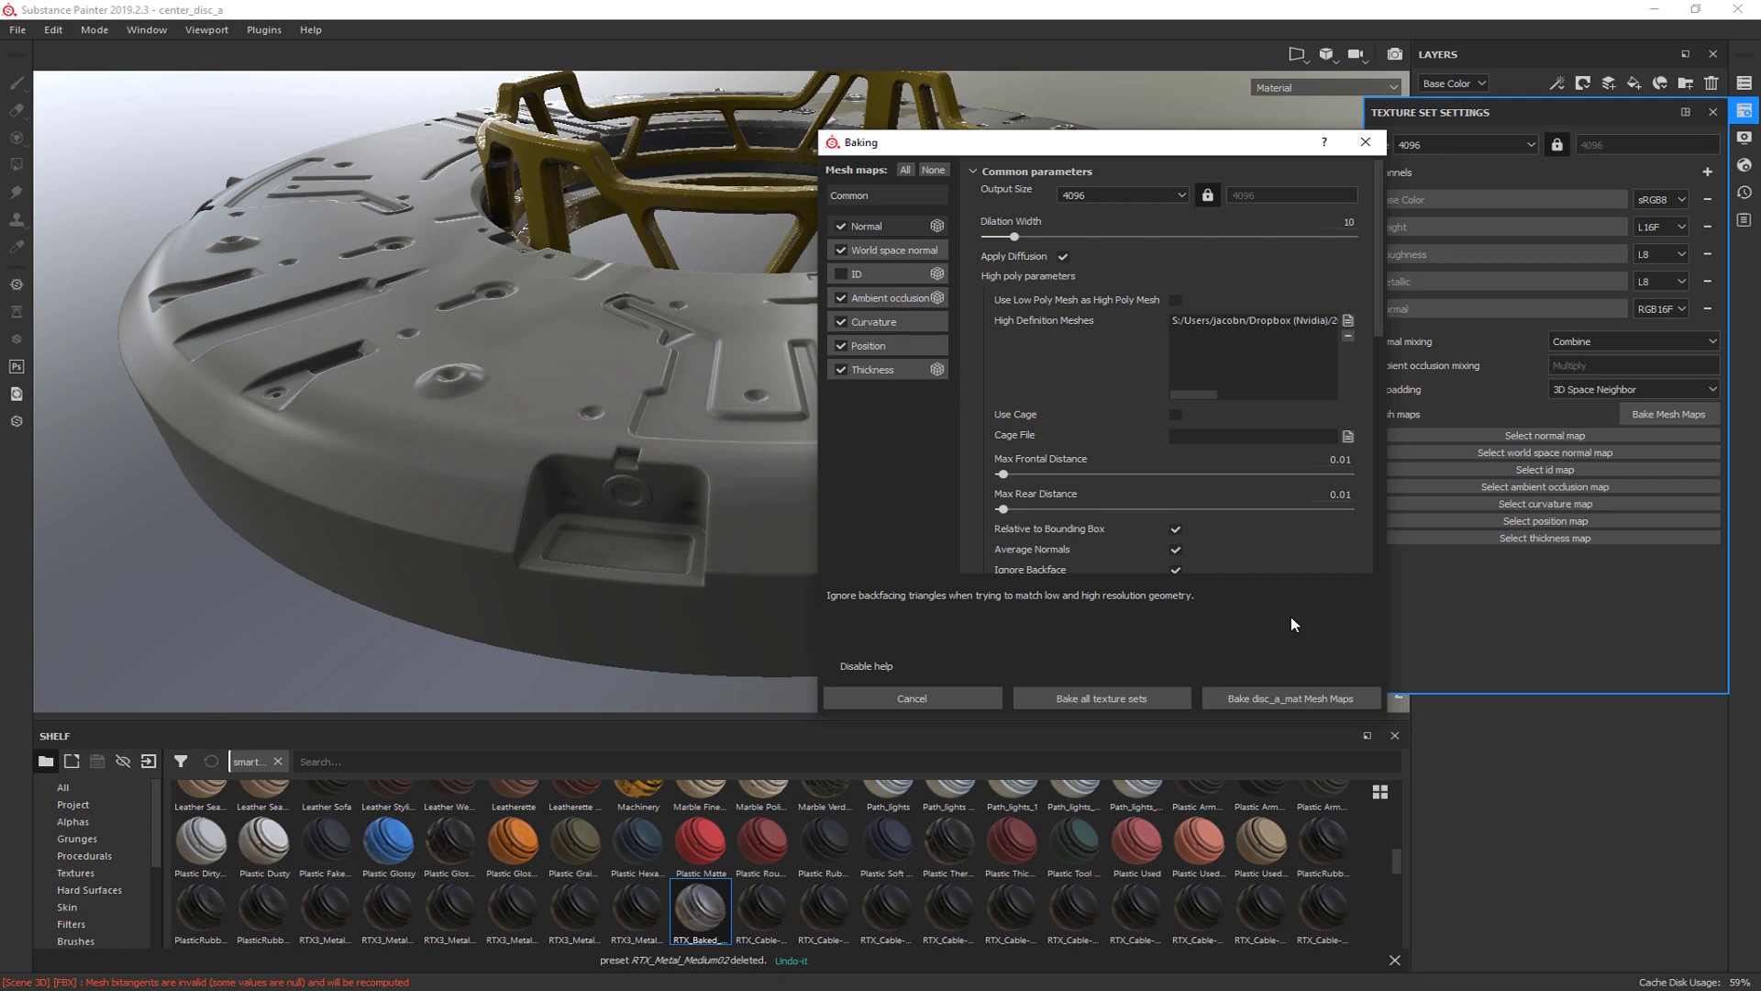
{"action": "left_click", "coordinate": [1302, 702]}
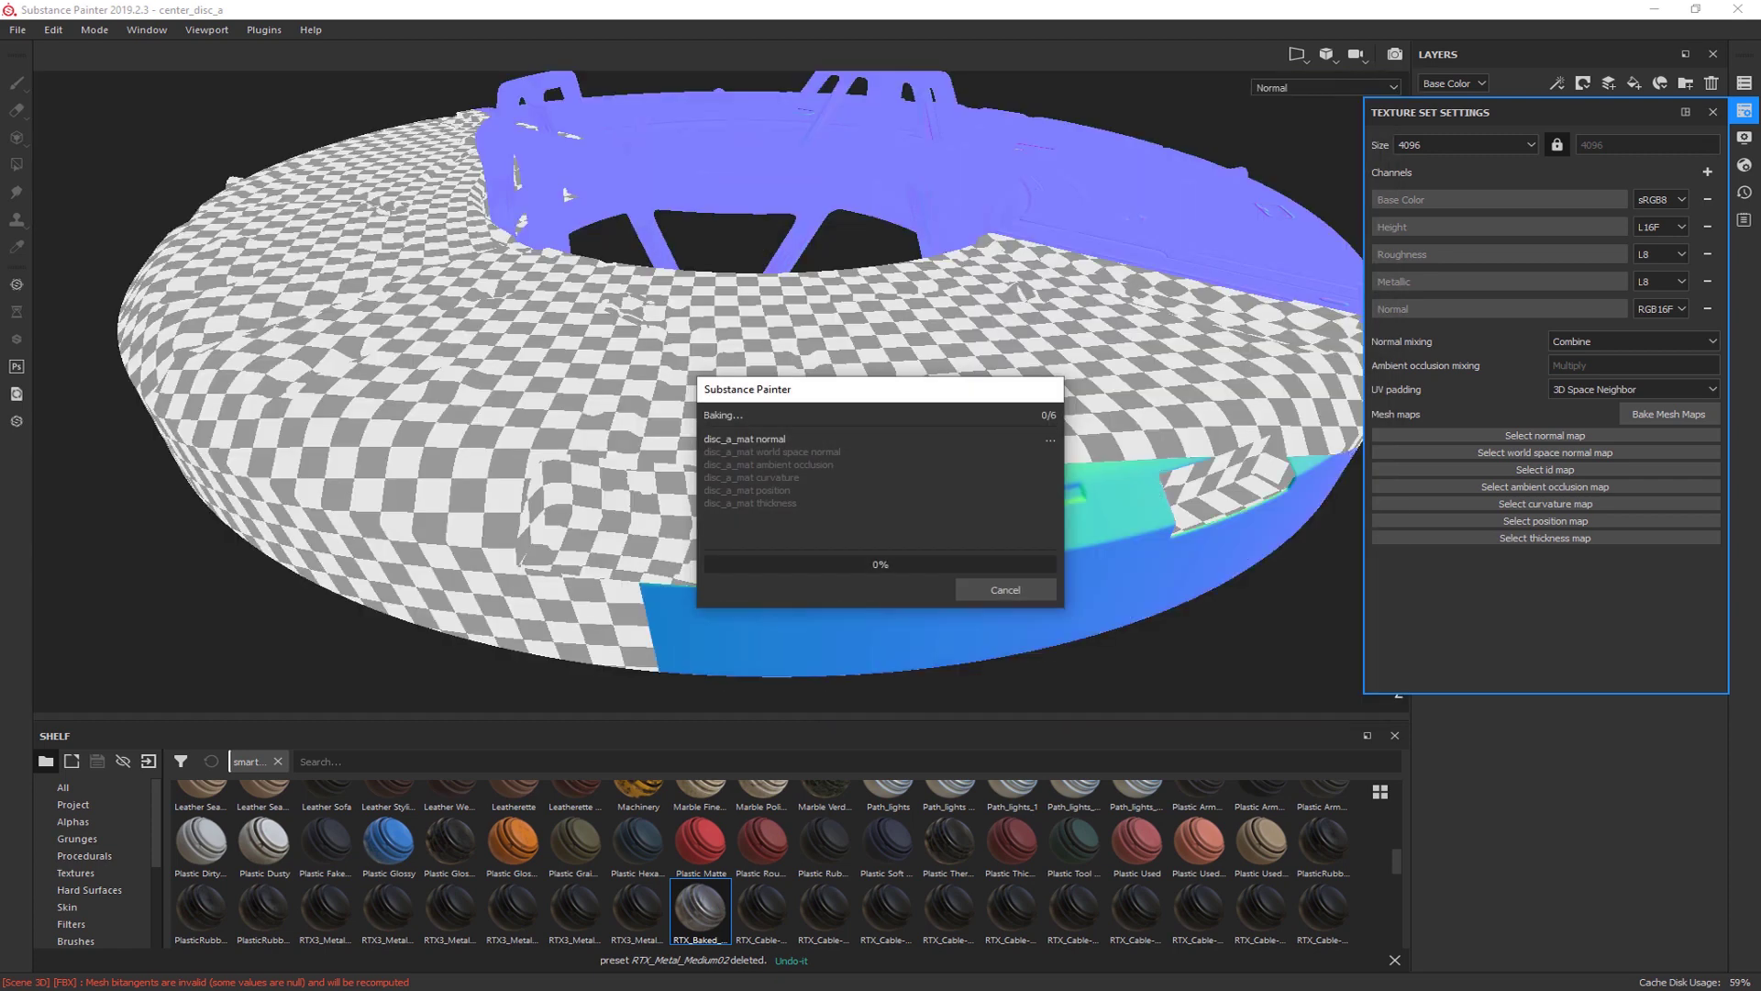
{"action": "key", "text": "alt+Tab"}
{"action": "left_click_drag", "start_coordinate": [563, 197], "coordinate": [489, 235]}
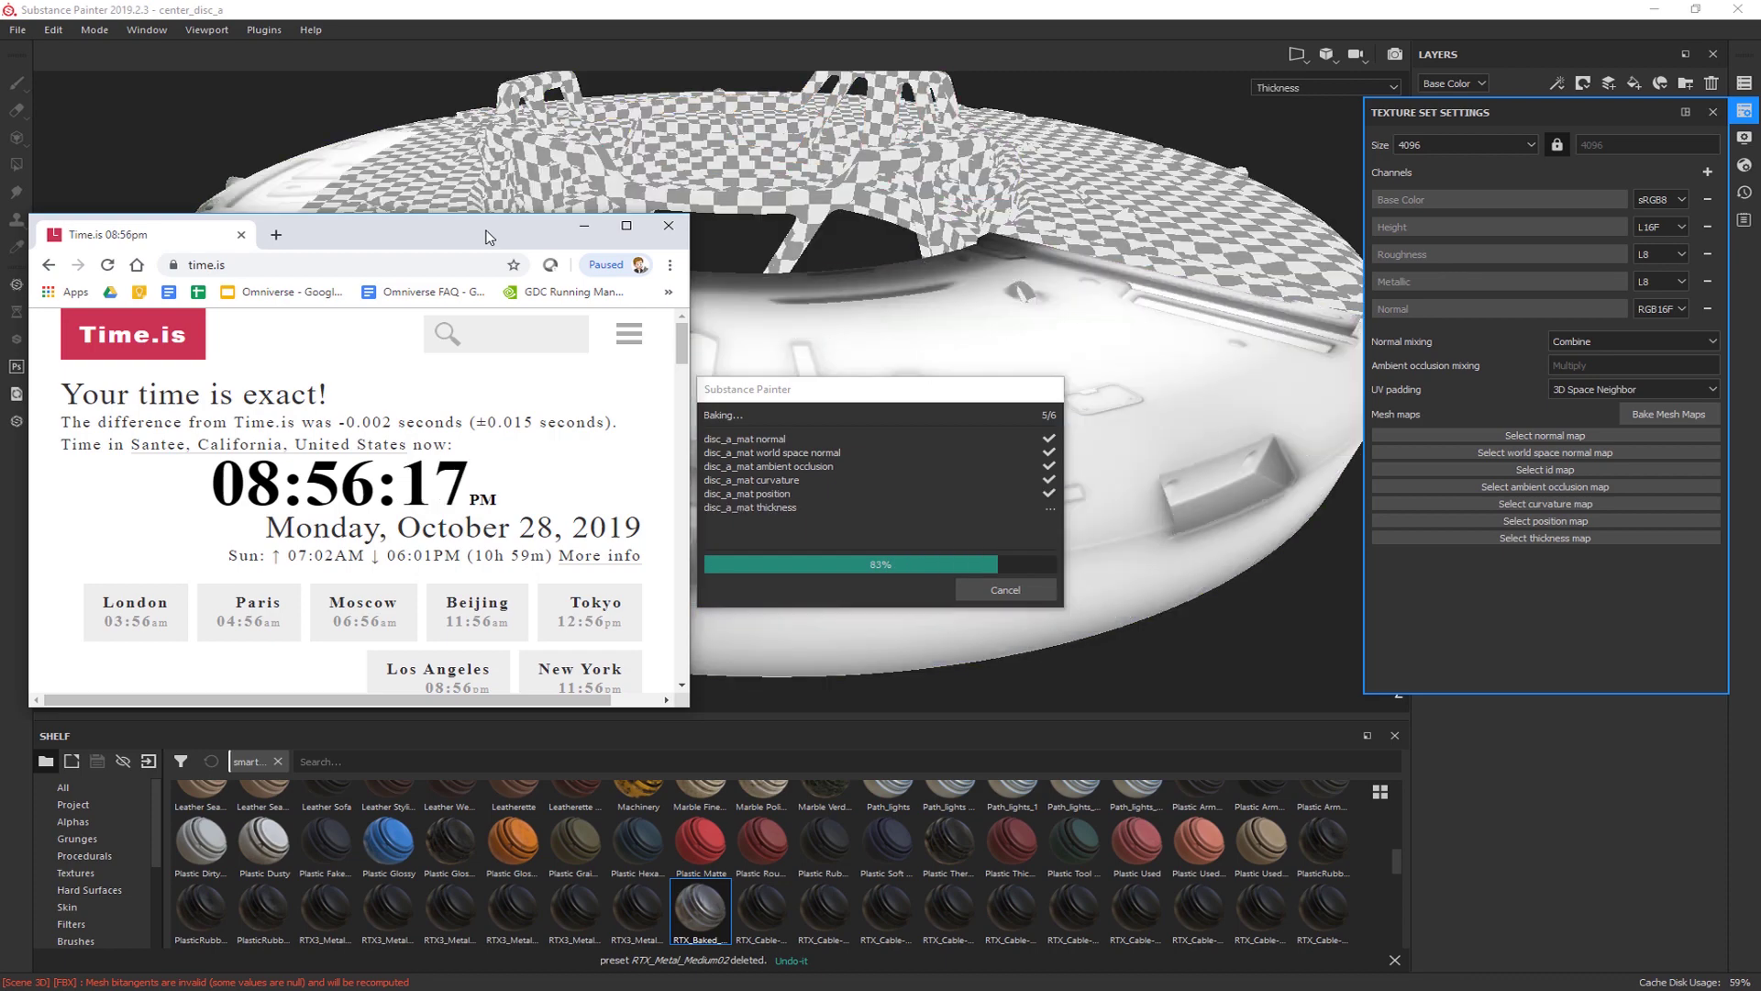
{"action": "mouse_move", "coordinate": [486, 237]}
{"action": "left_mouse_down"}
{"action": "mouse_move", "coordinate": [1266, 339]}
{"action": "mouse_move", "coordinate": [1760, 371]}
{"action": "mouse_move", "coordinate": [1080, 116]}
{"action": "mouse_move", "coordinate": [916, 175]}
{"action": "mouse_move", "coordinate": [918, 154]}
{"action": "mouse_move", "coordinate": [1450, 151]}
{"action": "mouse_move", "coordinate": [1452, 181]}
{"action": "mouse_move", "coordinate": [1505, 174]}
{"action": "mouse_move", "coordinate": [1506, 191]}
{"action": "left_mouse_up"}
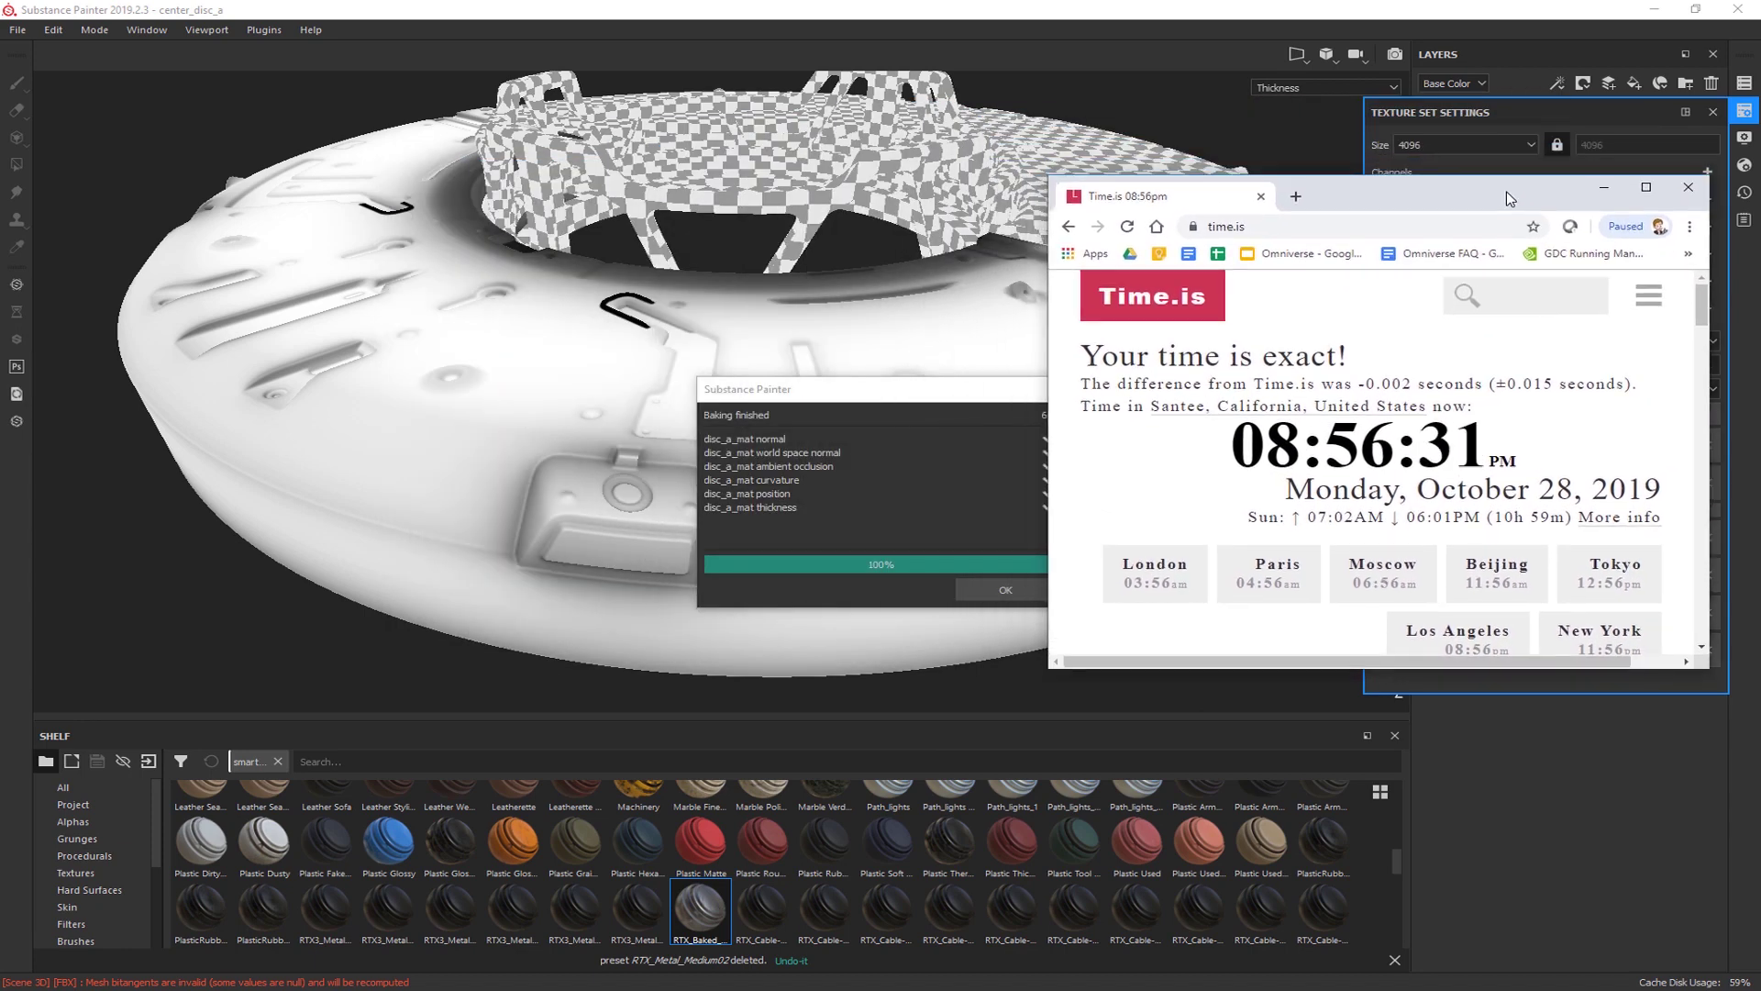
{"action": "left_click_drag", "start_coordinate": [917, 393], "coordinate": [834, 354]}
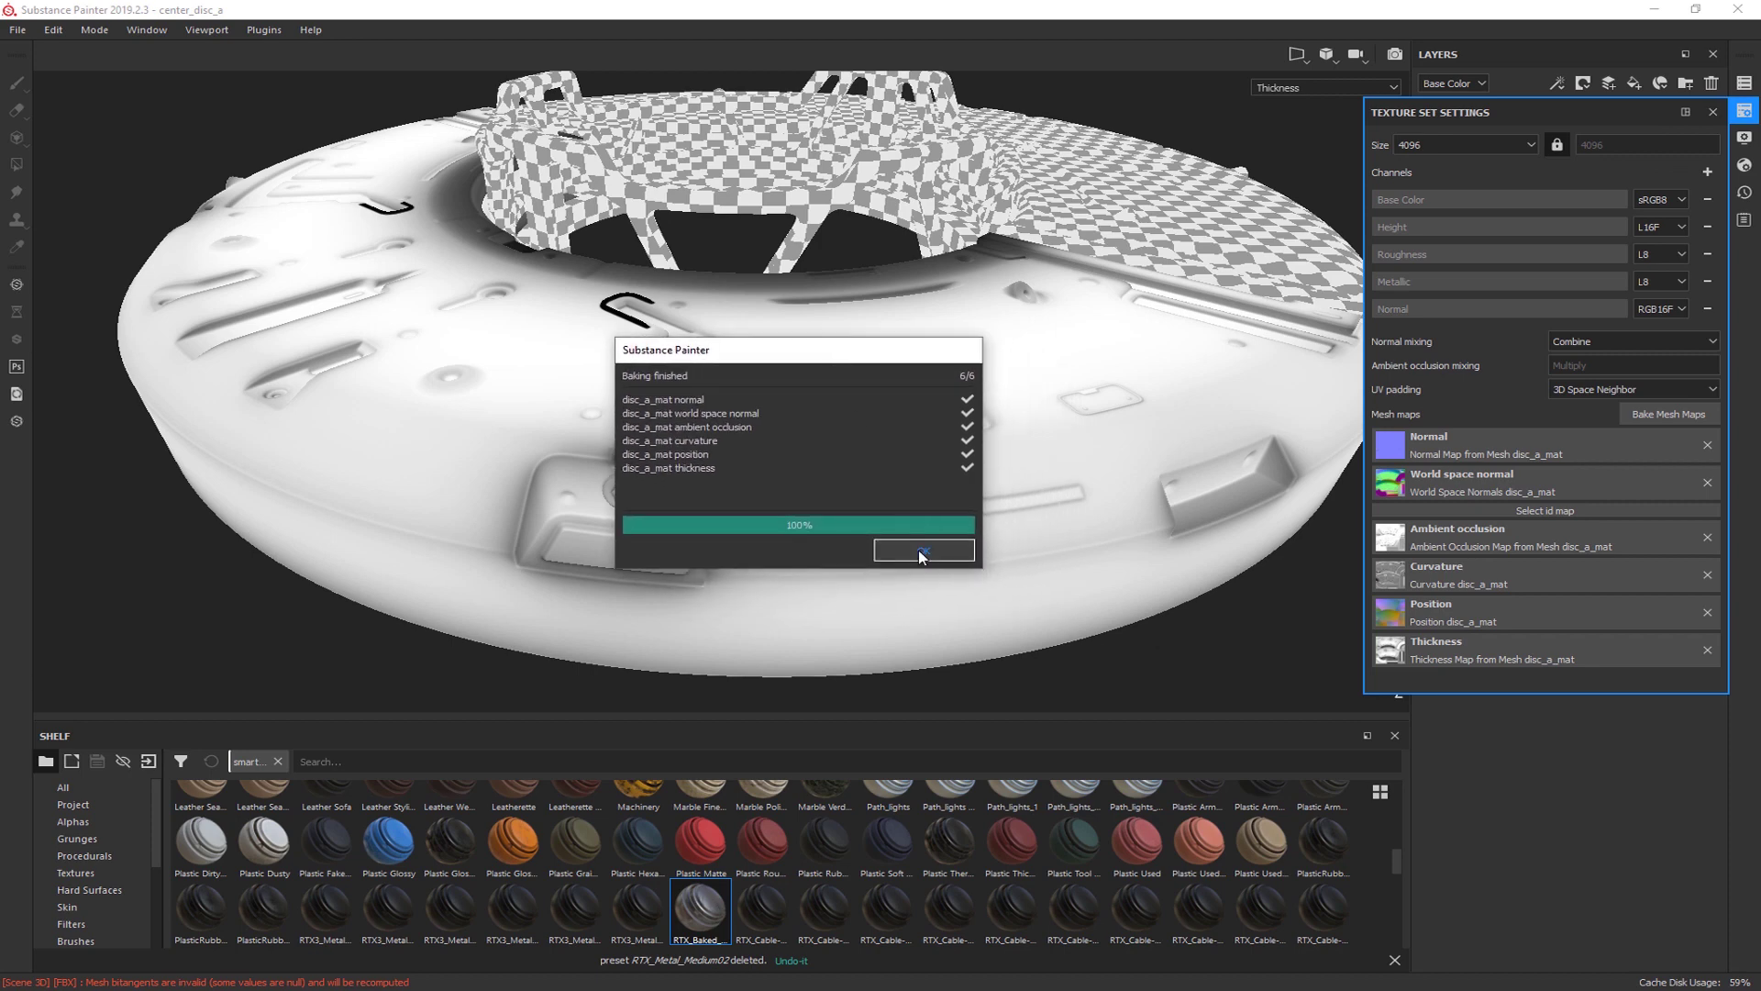
{"action": "left_click", "coordinate": [921, 550]}
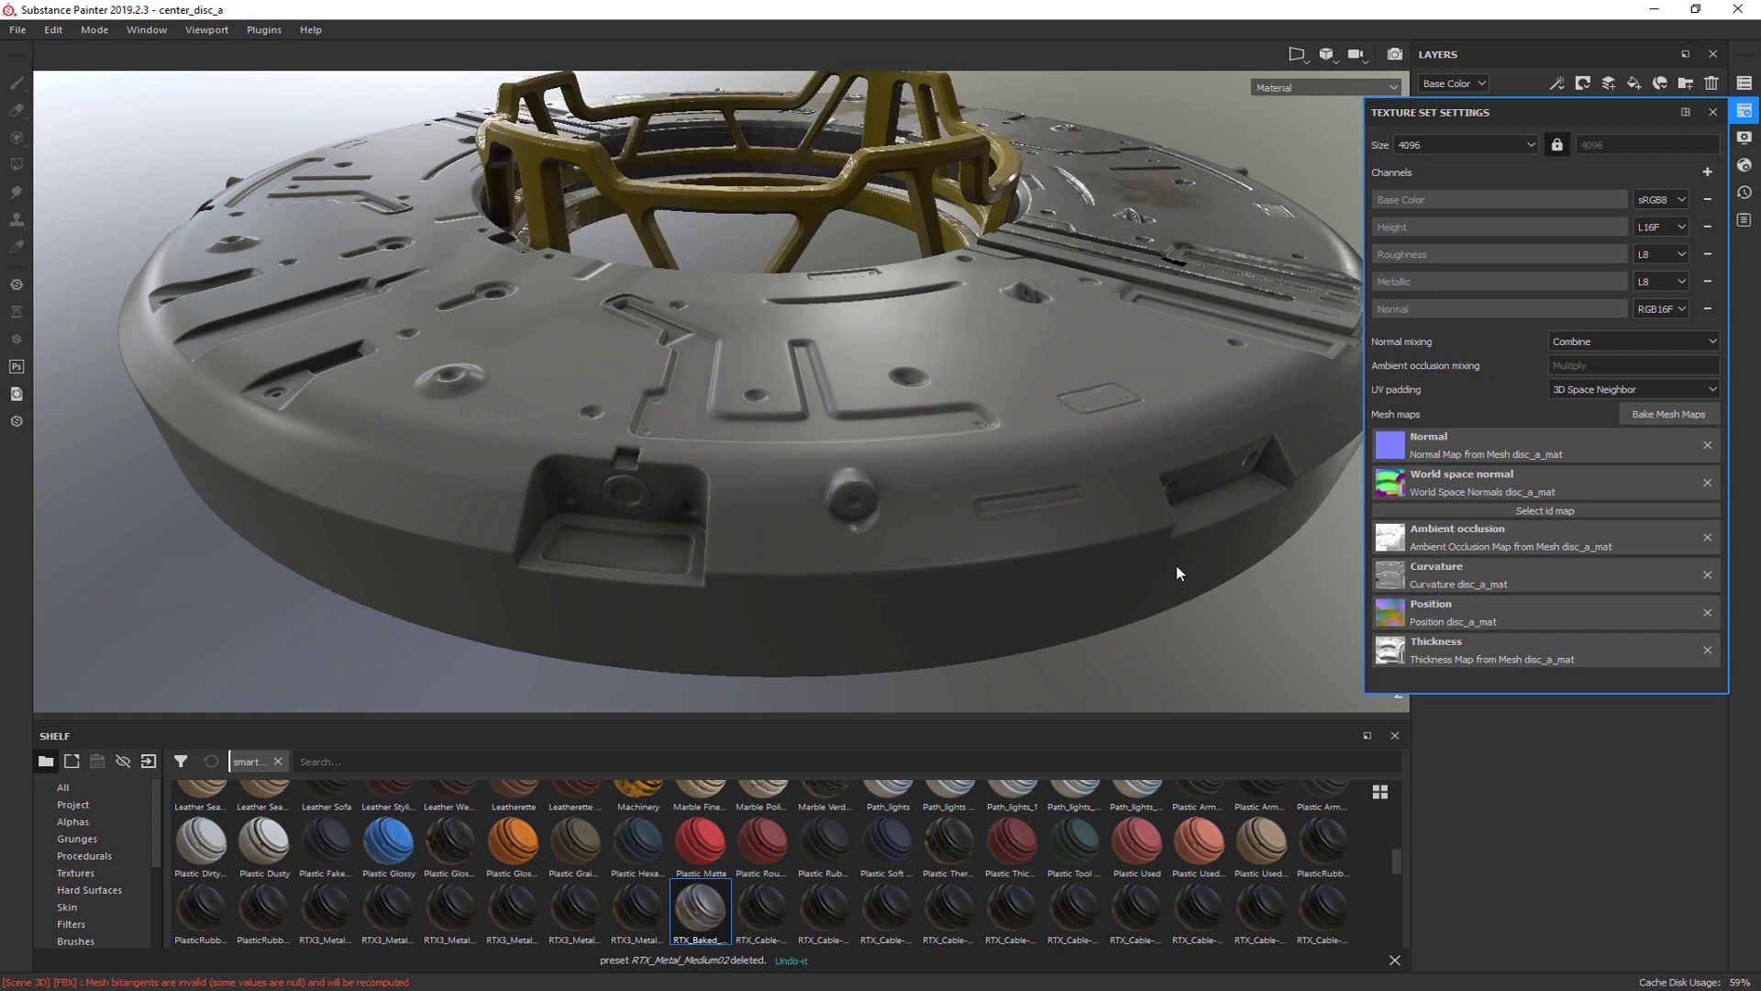
{"action": "left_click", "coordinate": [1744, 110]}
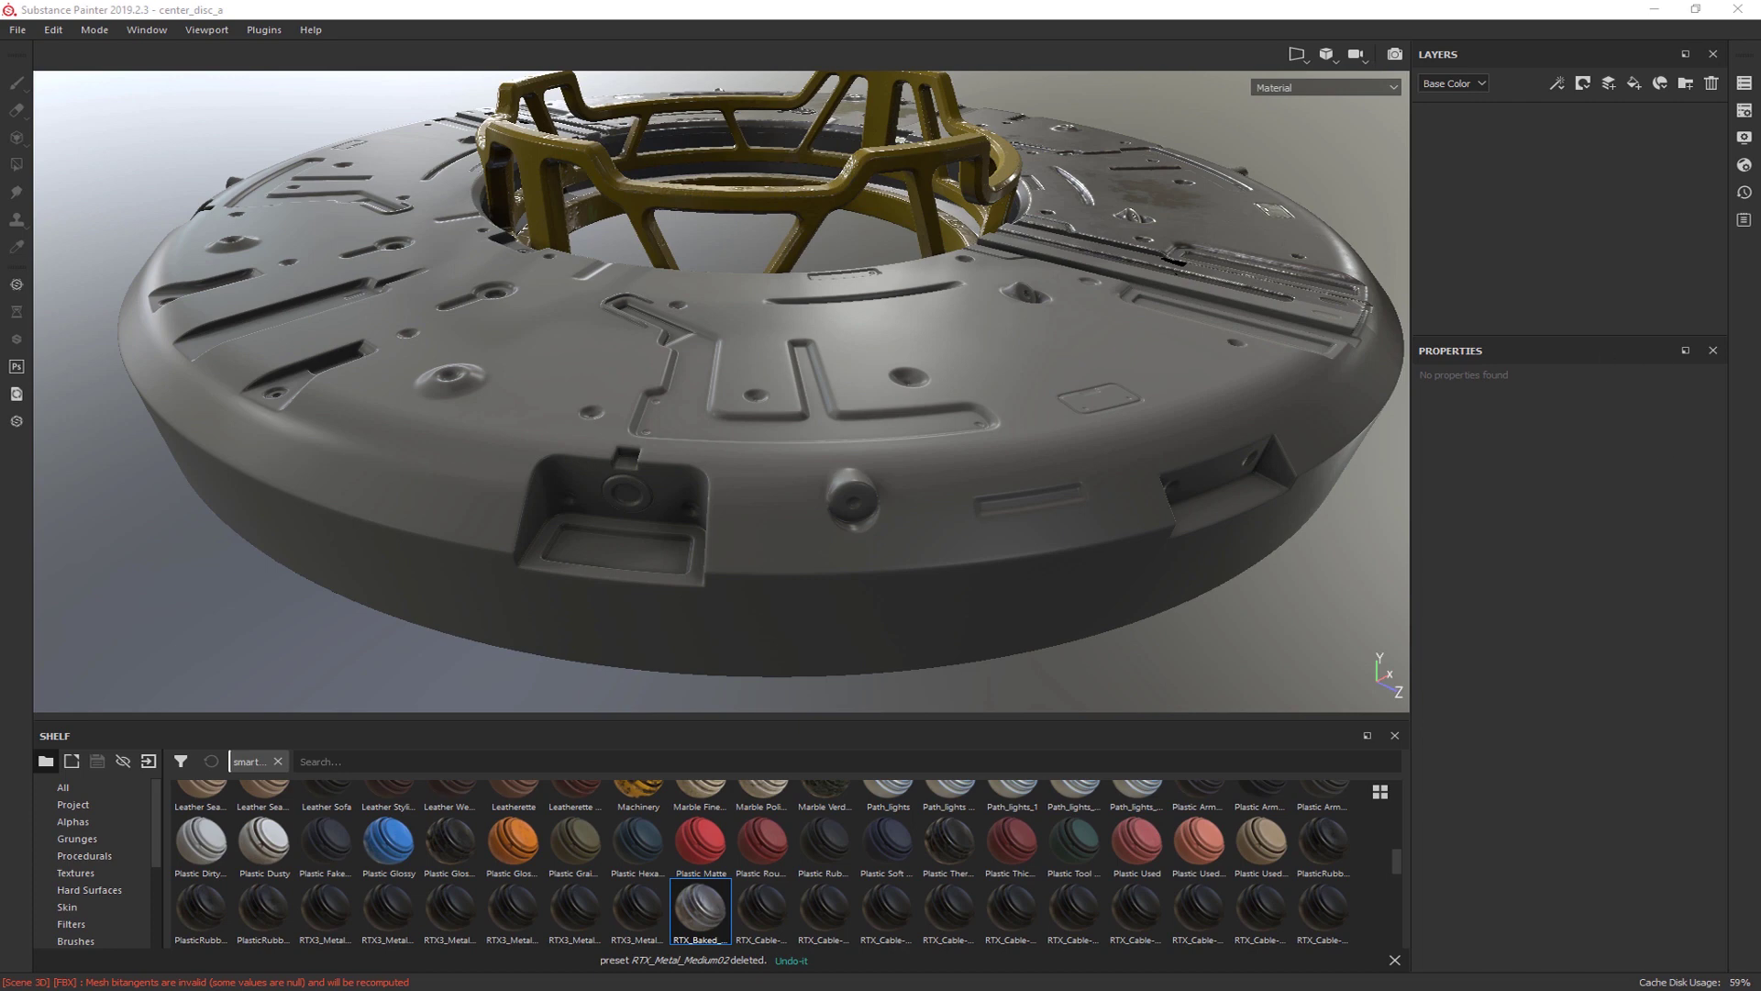
Step: Switch to File Explorer and check the file size of center_disc_a_HIGHPOLY.FBX in the center_disc_a folder
{"action": "mouse_move", "coordinate": [1760, 204]}
{"action": "left_mouse_down"}
{"action": "mouse_move", "coordinate": [1175, 170]}
{"action": "mouse_move", "coordinate": [1064, 146]}
{"action": "left_mouse_up"}
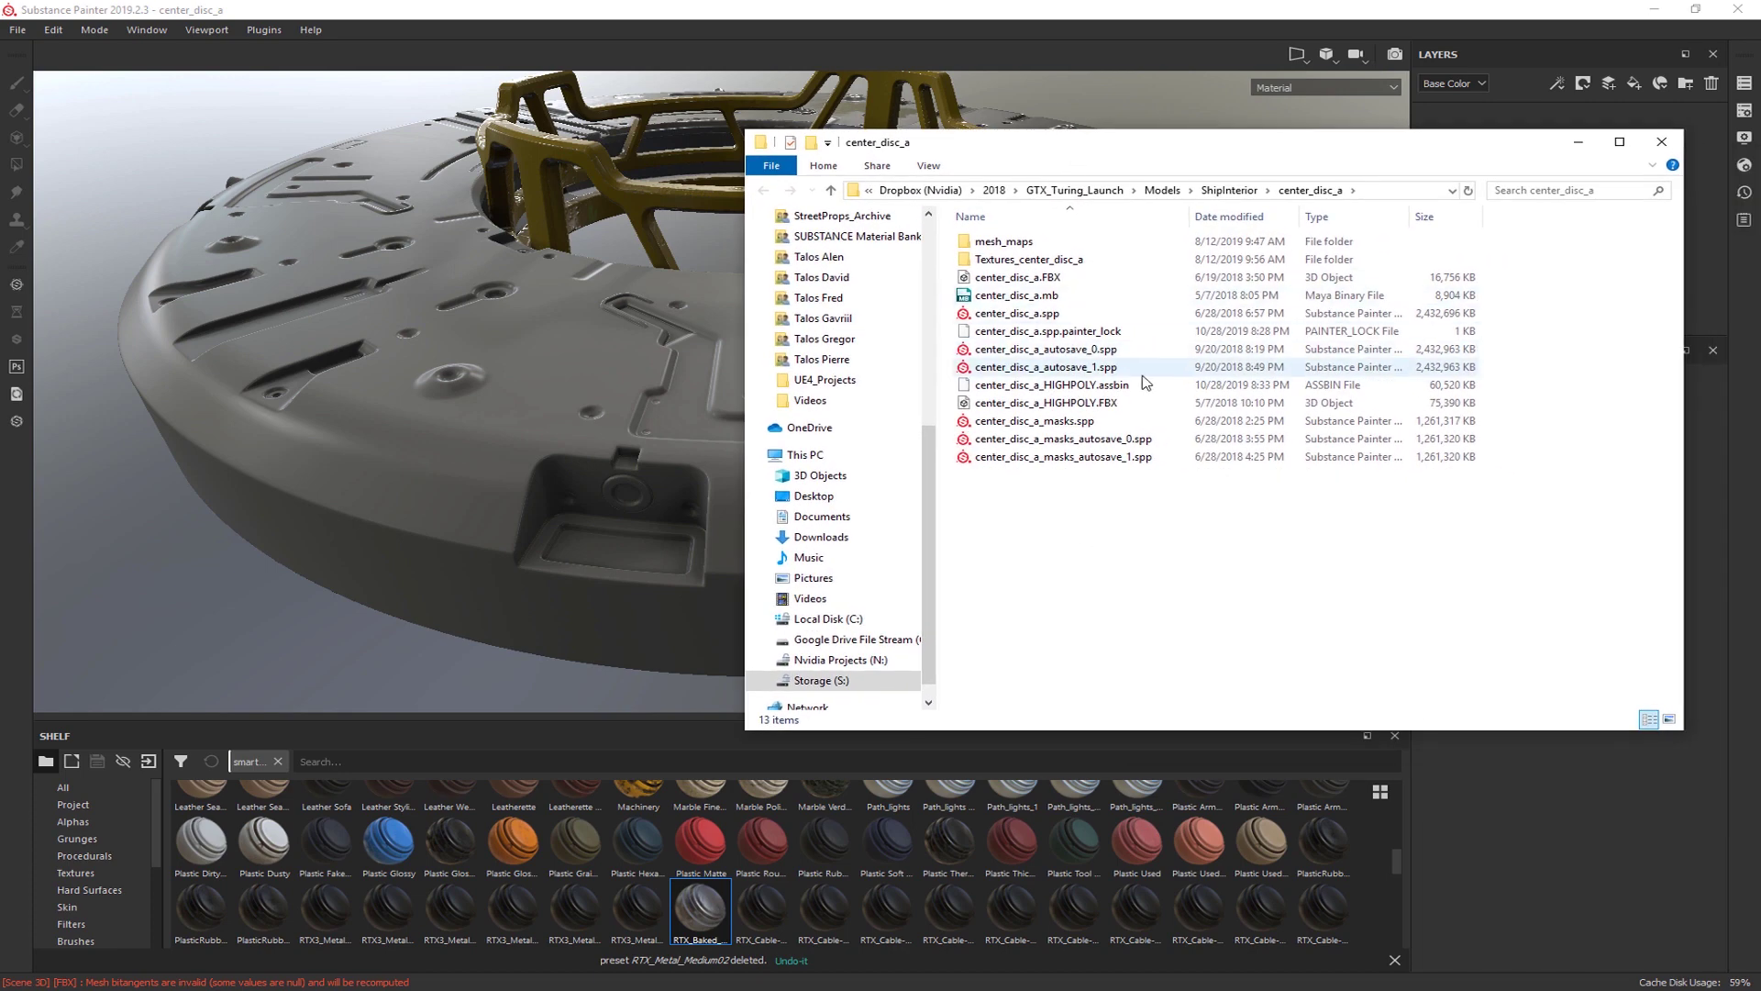
{"action": "left_click", "coordinate": [1113, 405]}
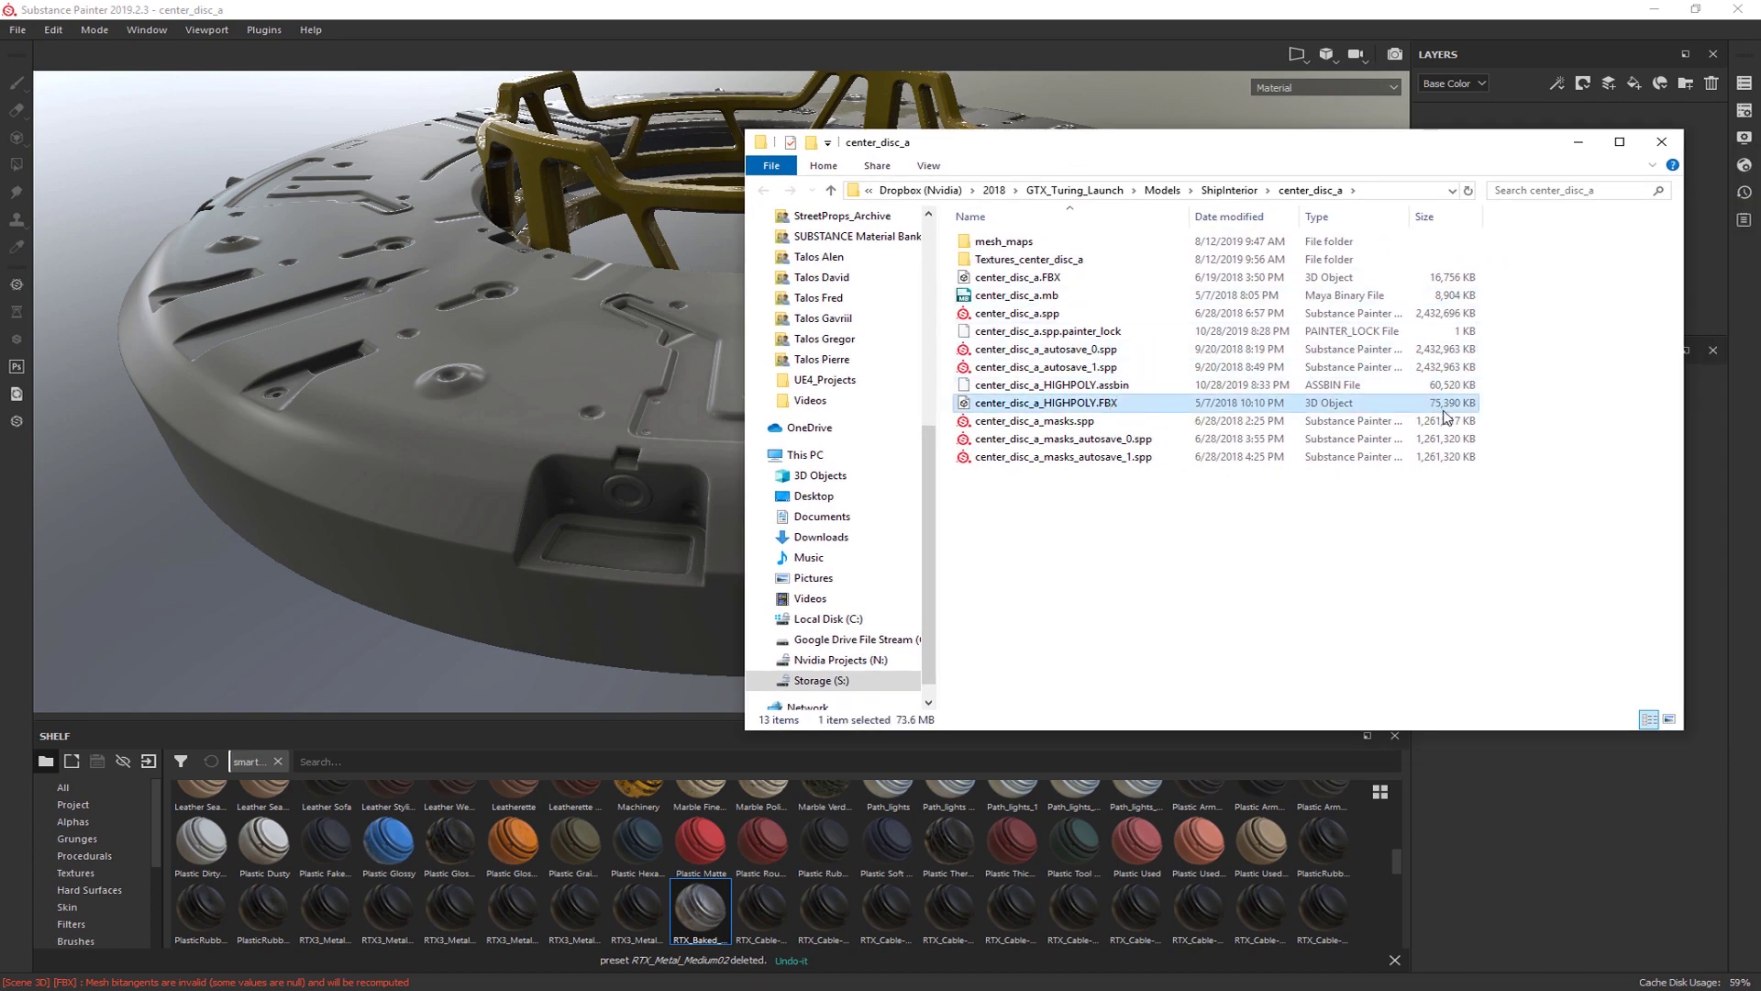
{"action": "left_click", "coordinate": [1332, 527]}
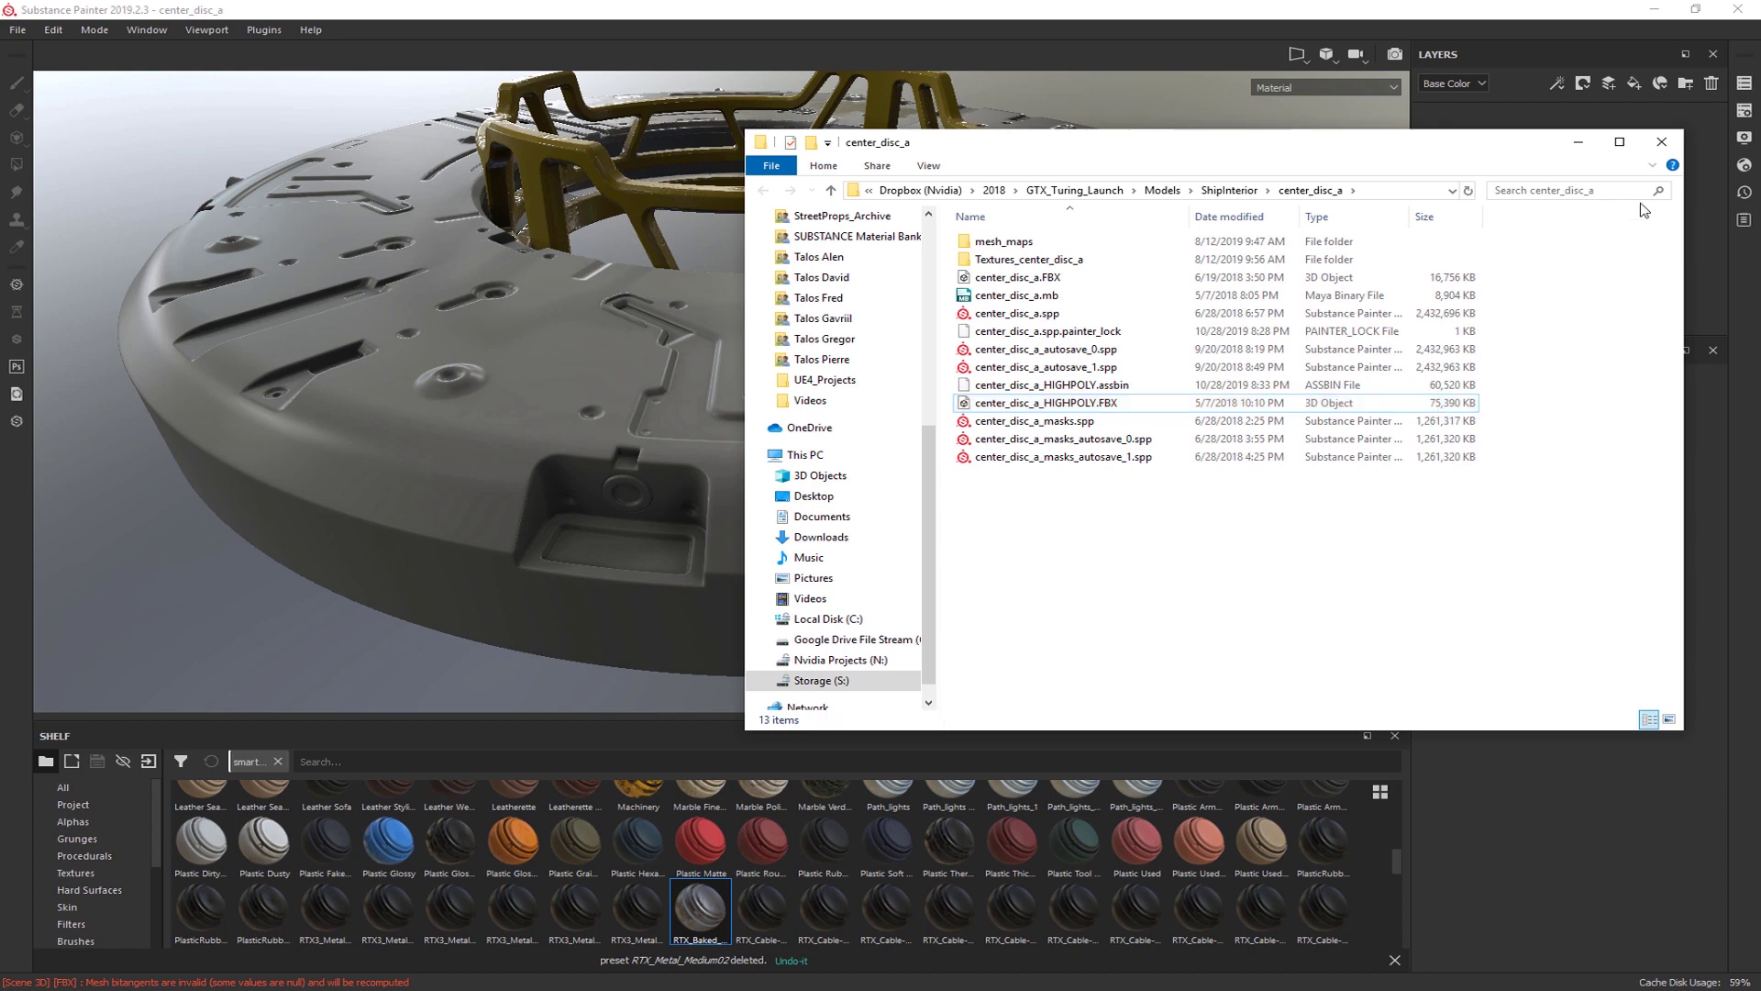
{"action": "left_click", "coordinate": [1580, 142]}
Step: Check the baked mesh maps listed in the texture set settings of disc_a_mat
{"action": "left_click_drag", "start_coordinate": [857, 374], "coordinate": [829, 358], "text": "alt"}
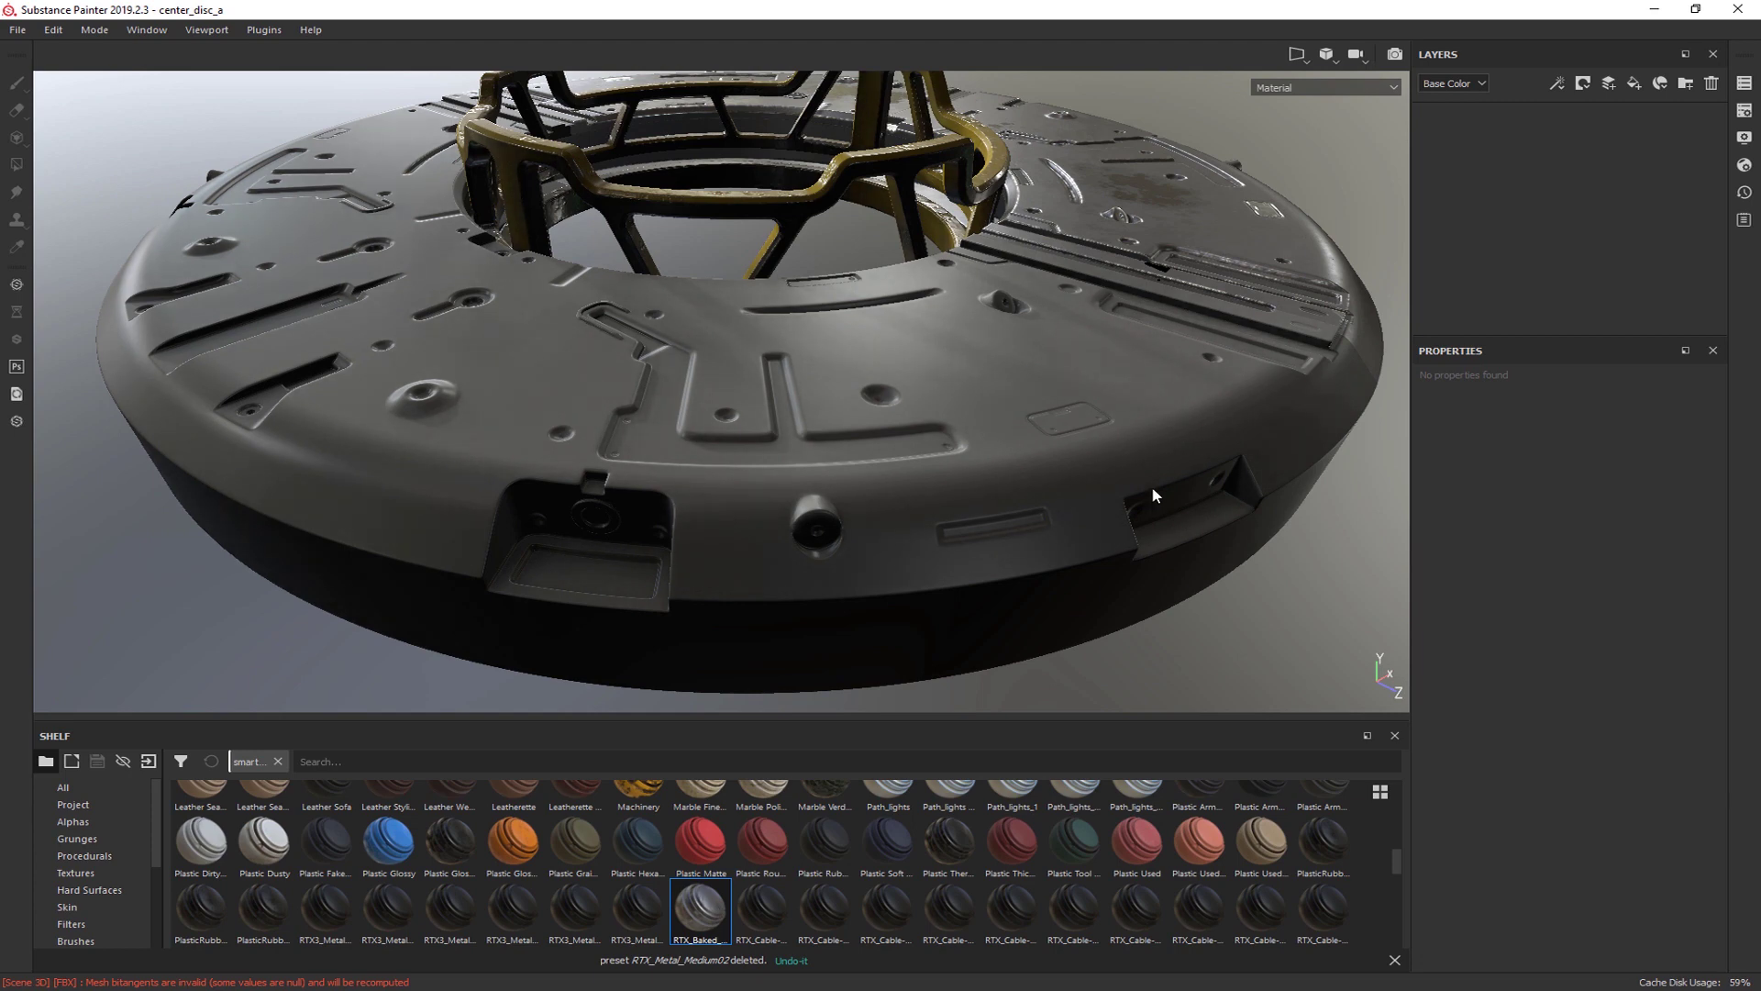
{"action": "left_click", "coordinate": [1743, 110]}
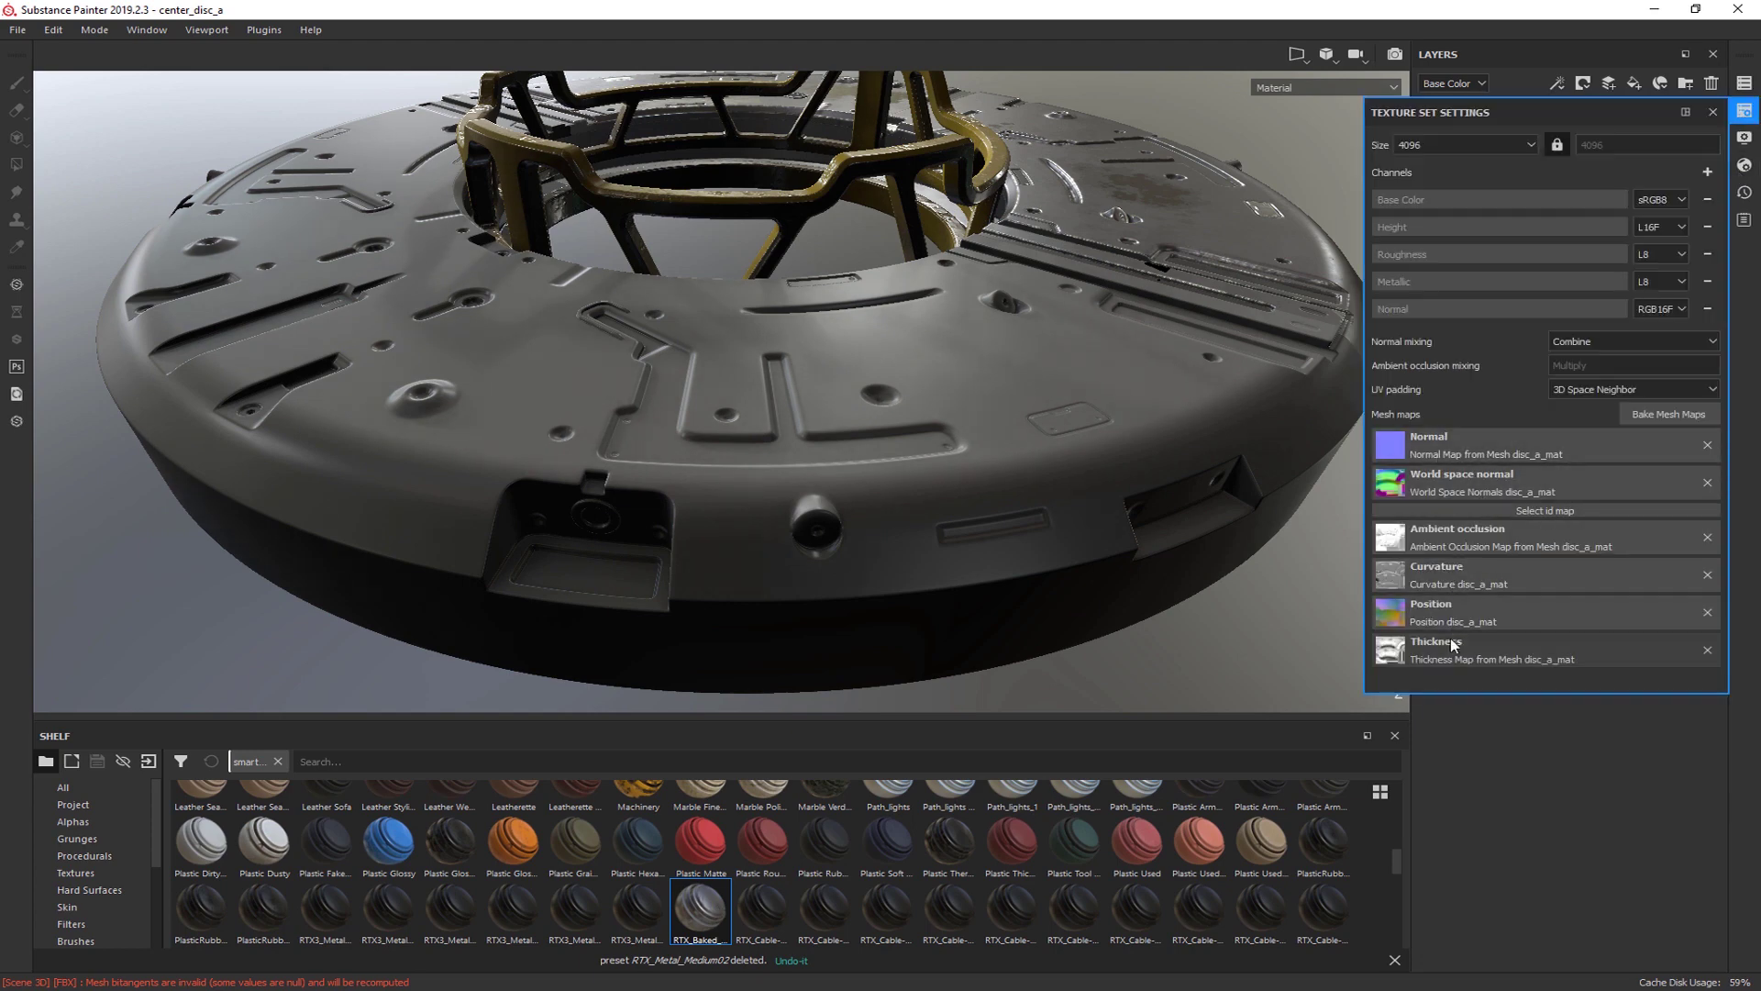
{"action": "left_click", "coordinate": [1744, 112]}
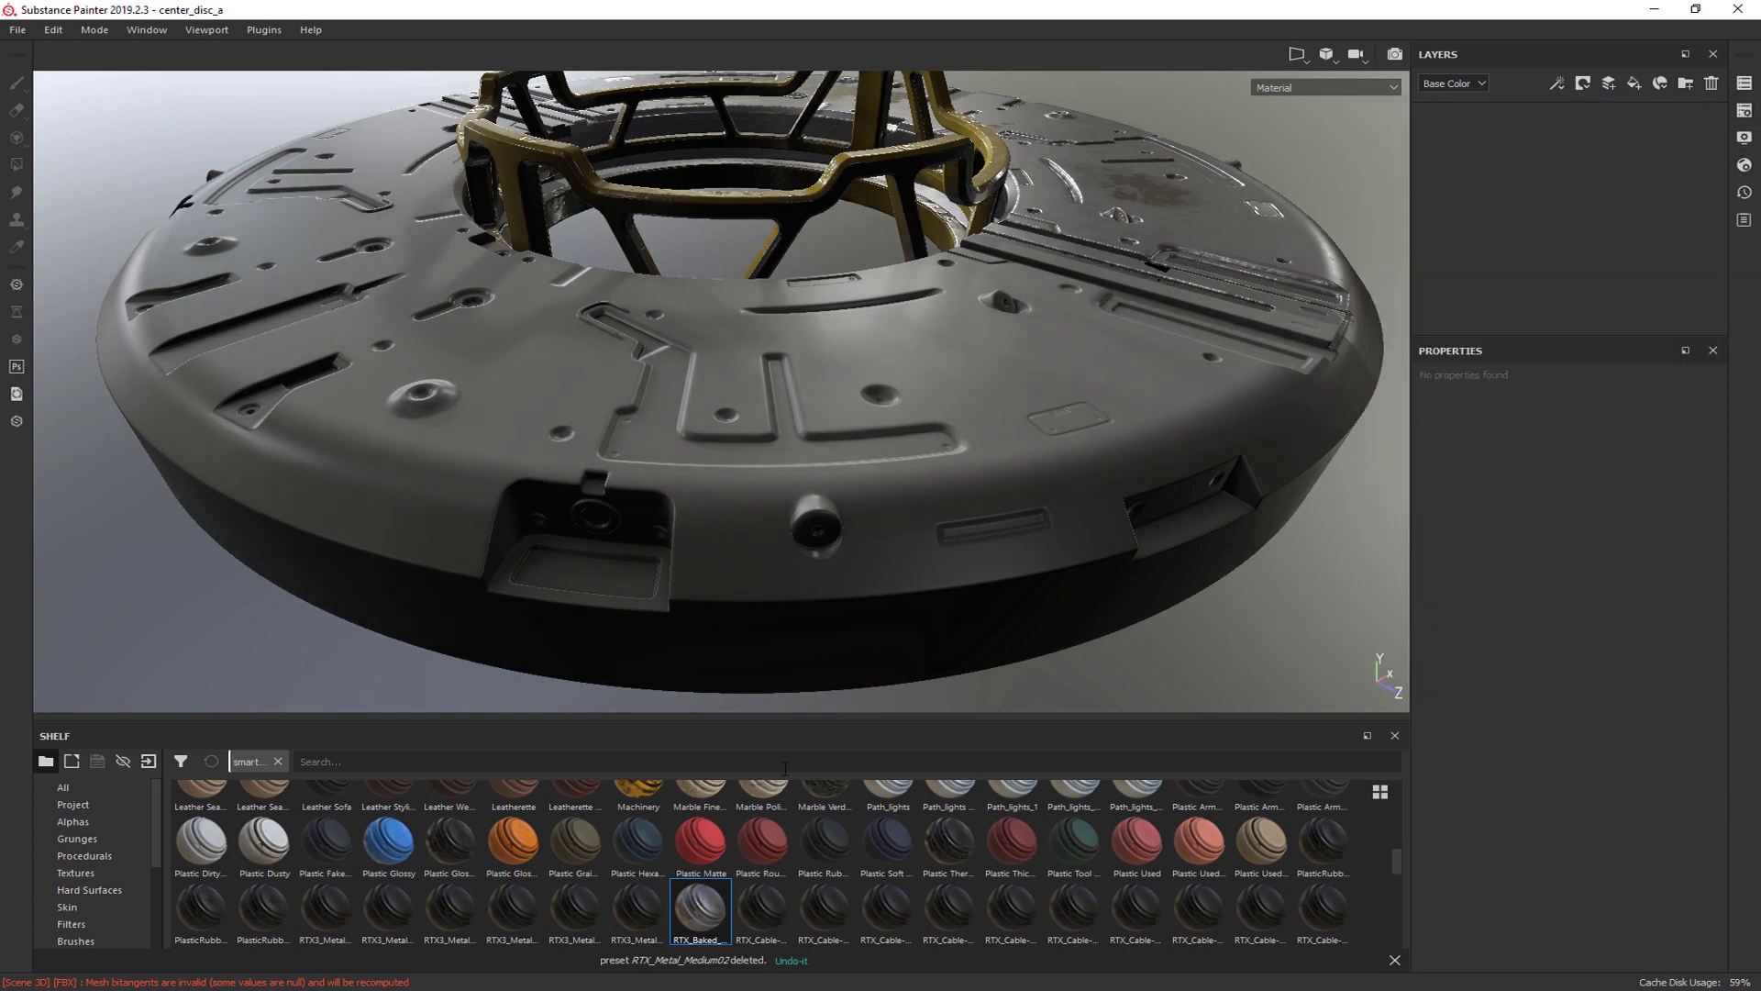
Step: Apply the RTX_Baked_Disc_Metal smart material to the empty layer stack of the disc_a_mat texture set
{"action": "left_click_drag", "start_coordinate": [699, 910], "coordinate": [1519, 149]}
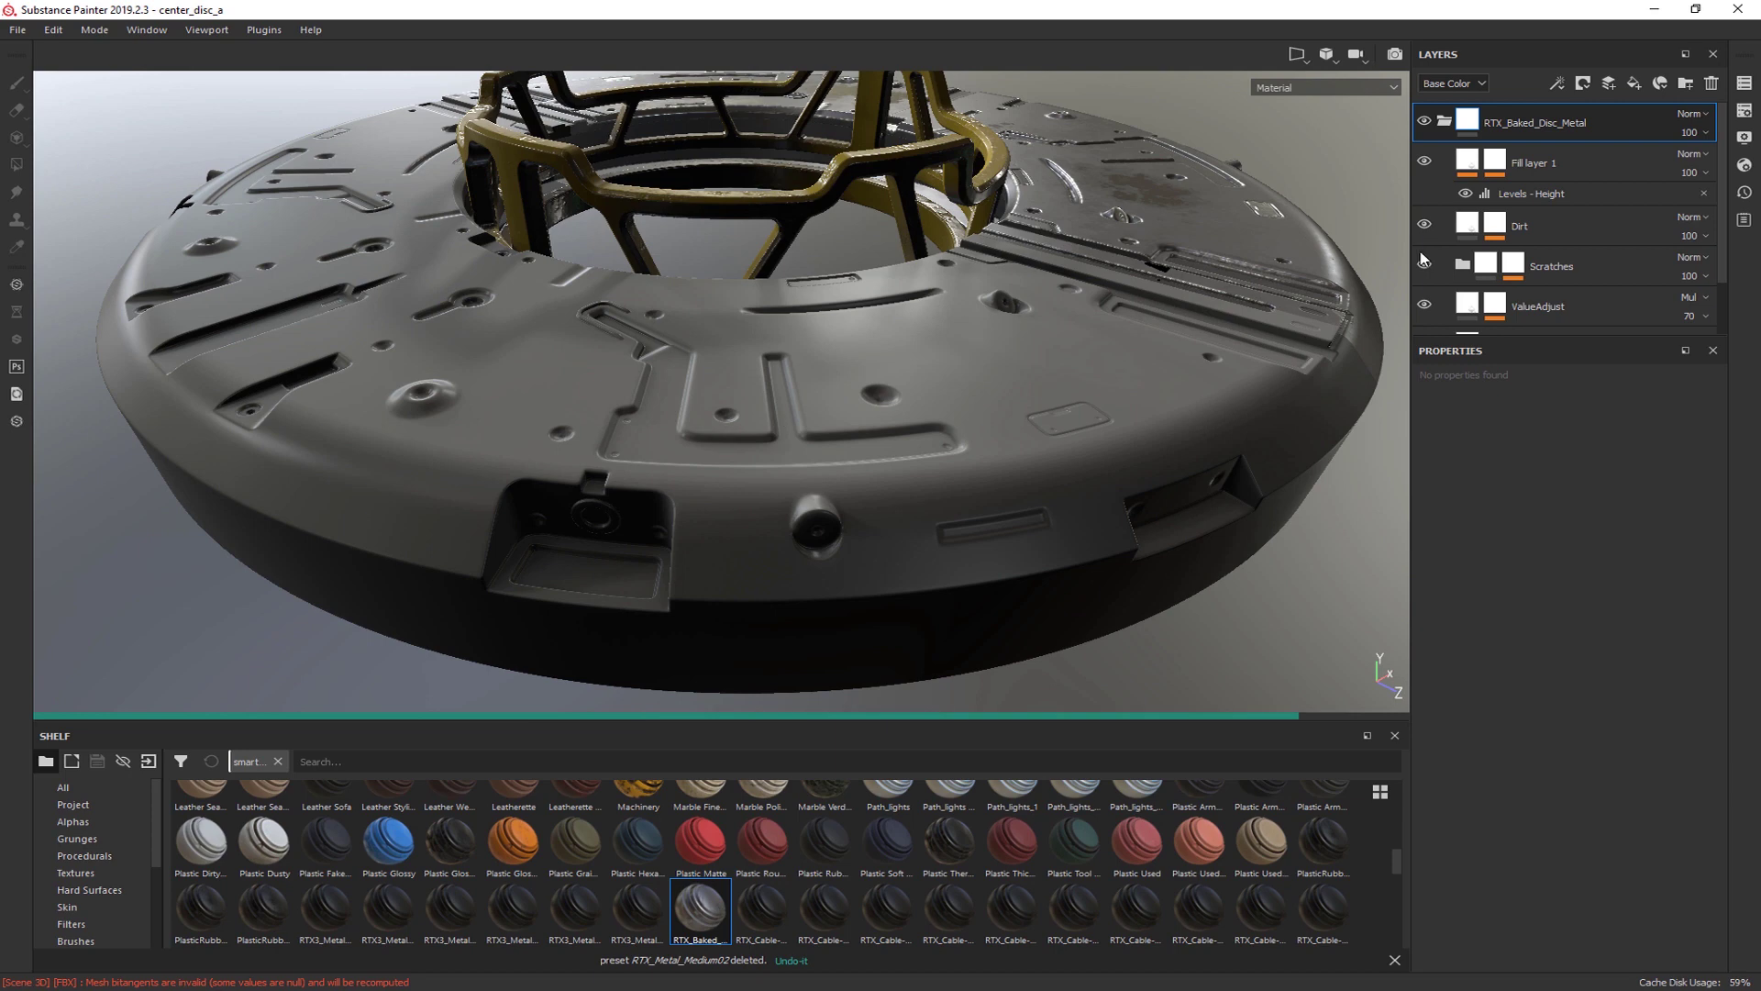
{"action": "left_click", "coordinate": [1554, 167]}
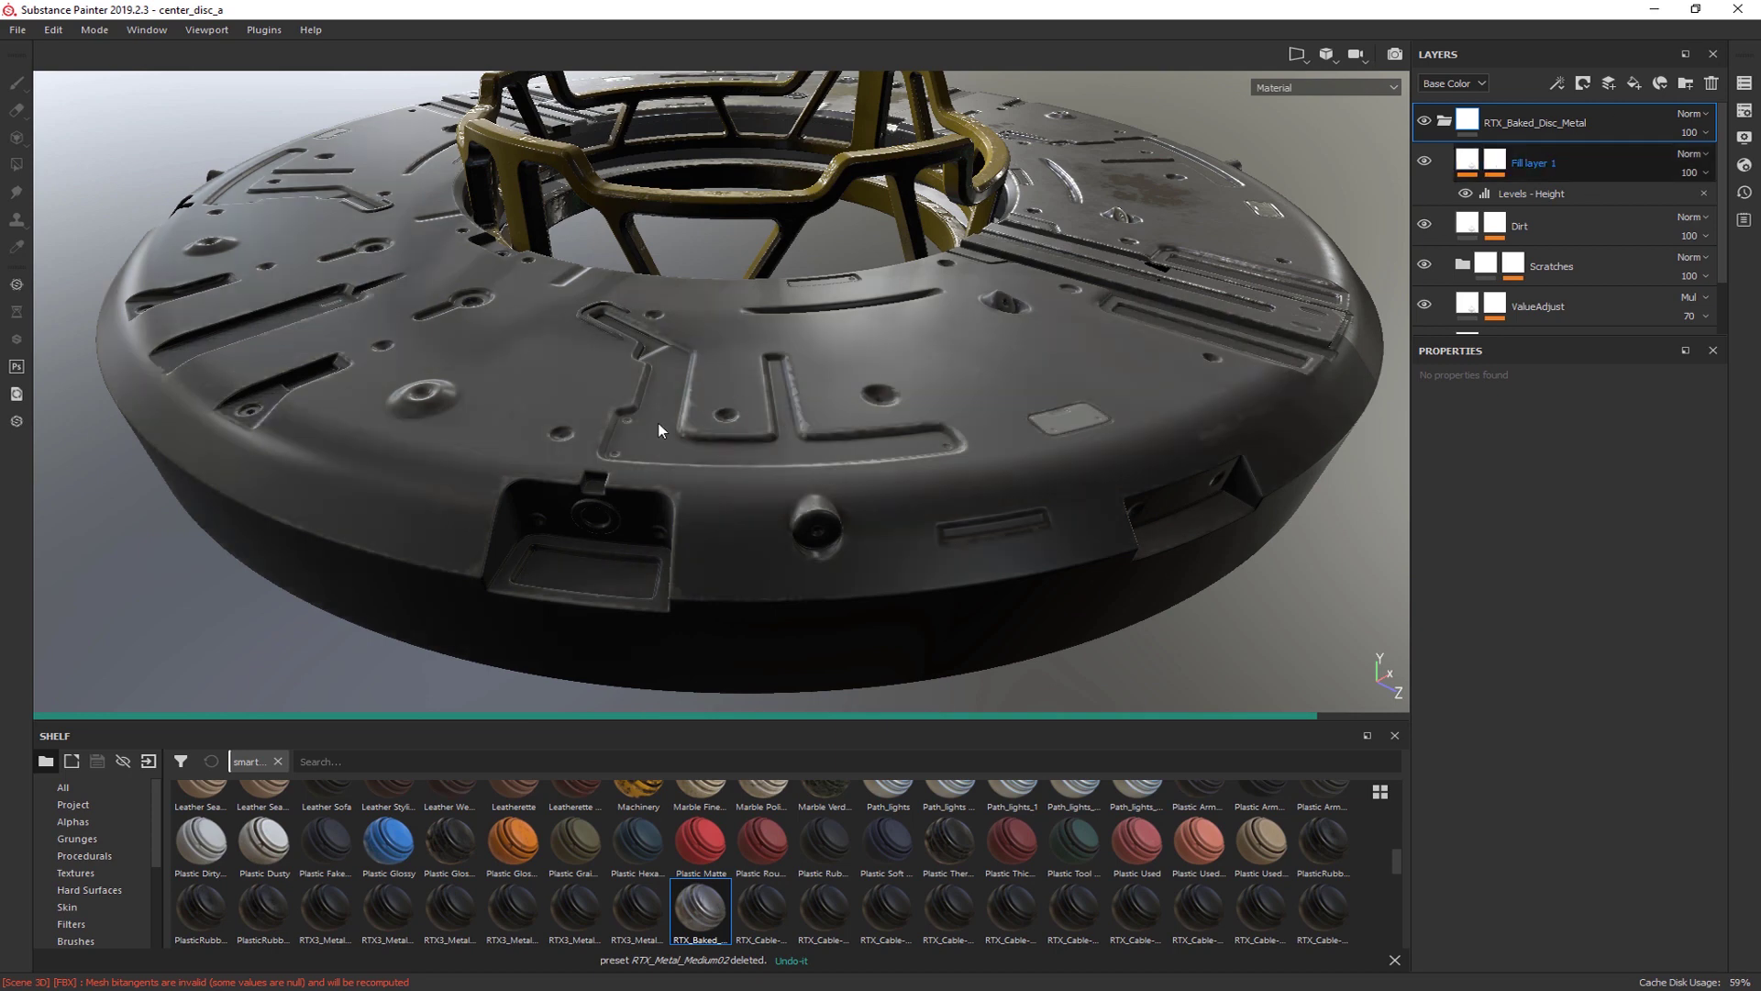
Step: Examine the smart material's edge wear, scratches and dirt on the disc's panels and recesses, up close and as a whole
{"action": "left_click_drag", "start_coordinate": [659, 429], "coordinate": [701, 429], "text": "alt"}
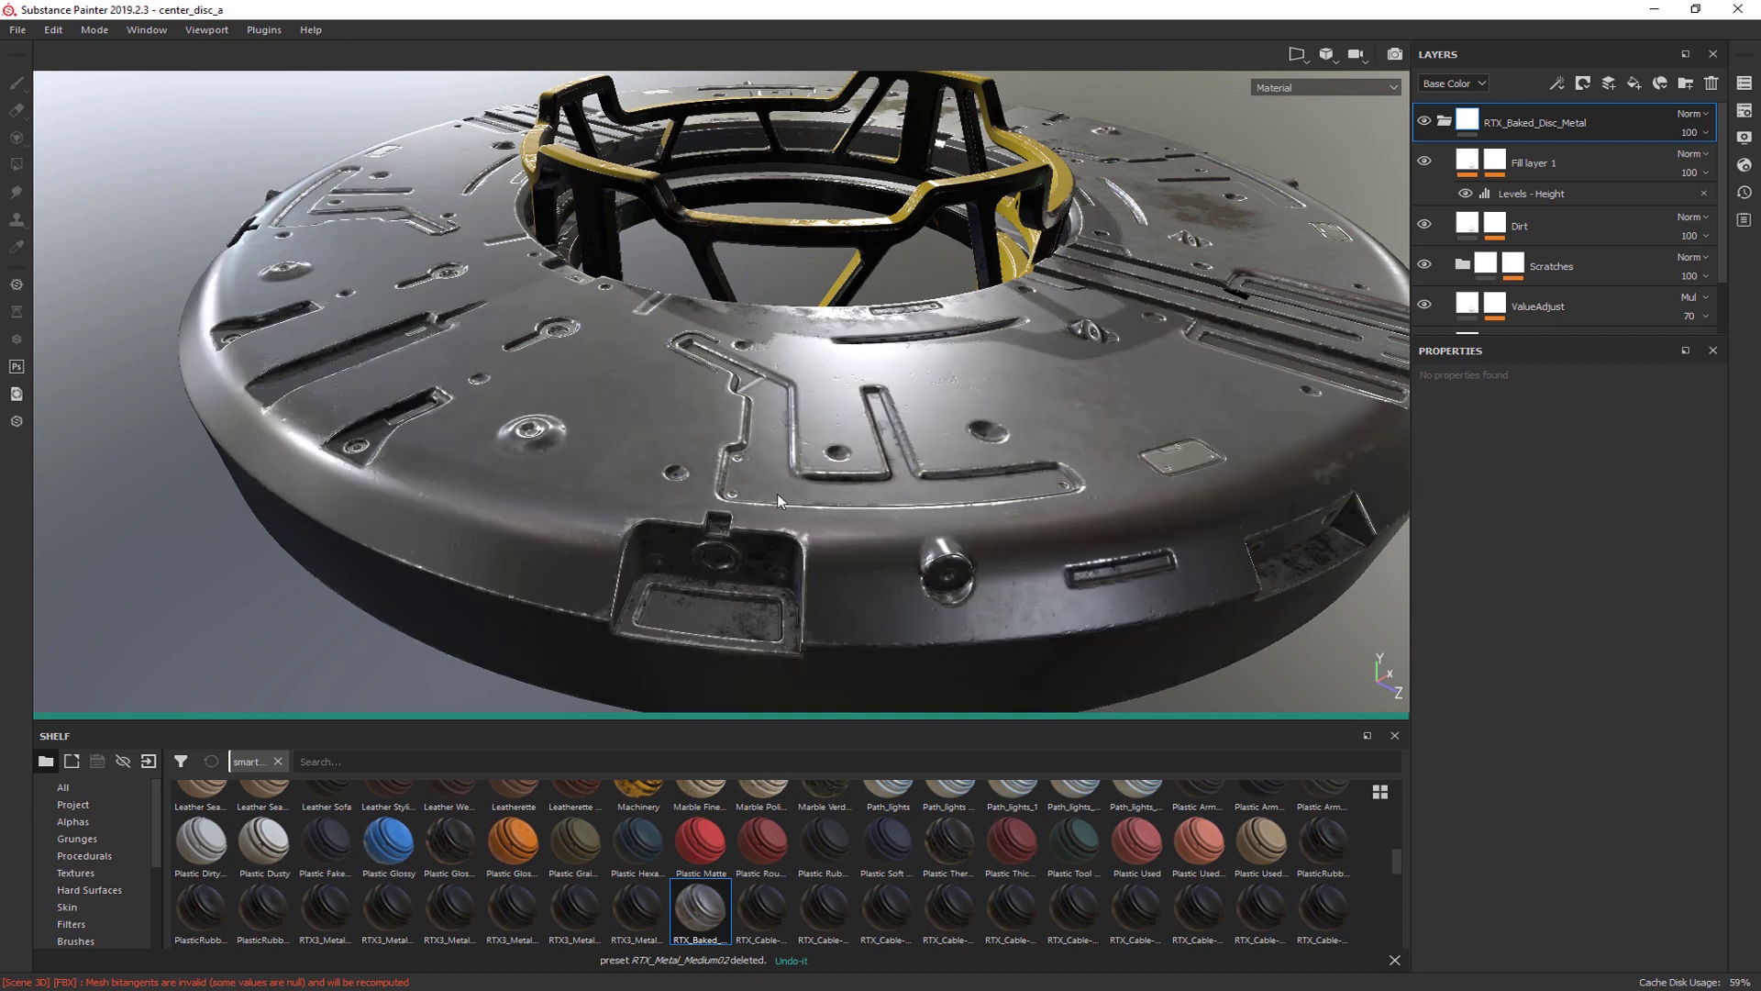
{"action": "scroll", "coordinate": [778, 494], "scroll_direction": "down", "scroll_amount": 3}
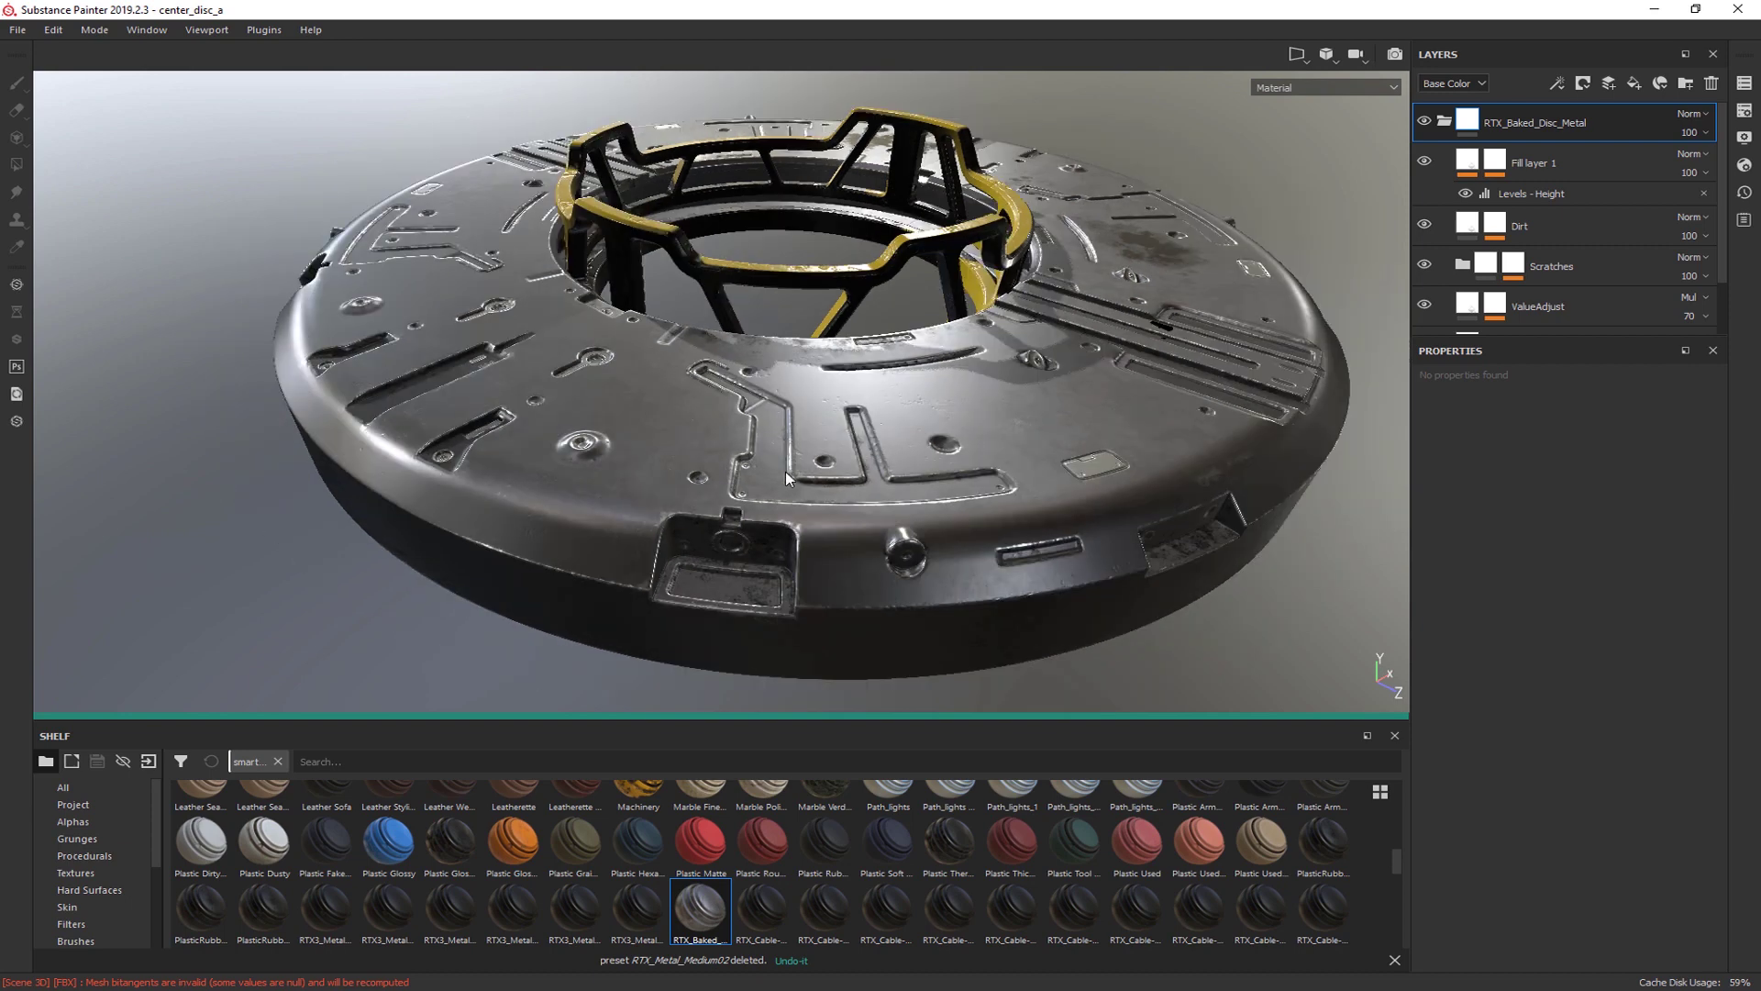
{"action": "scroll", "coordinate": [785, 472], "scroll_direction": "down", "scroll_amount": 2}
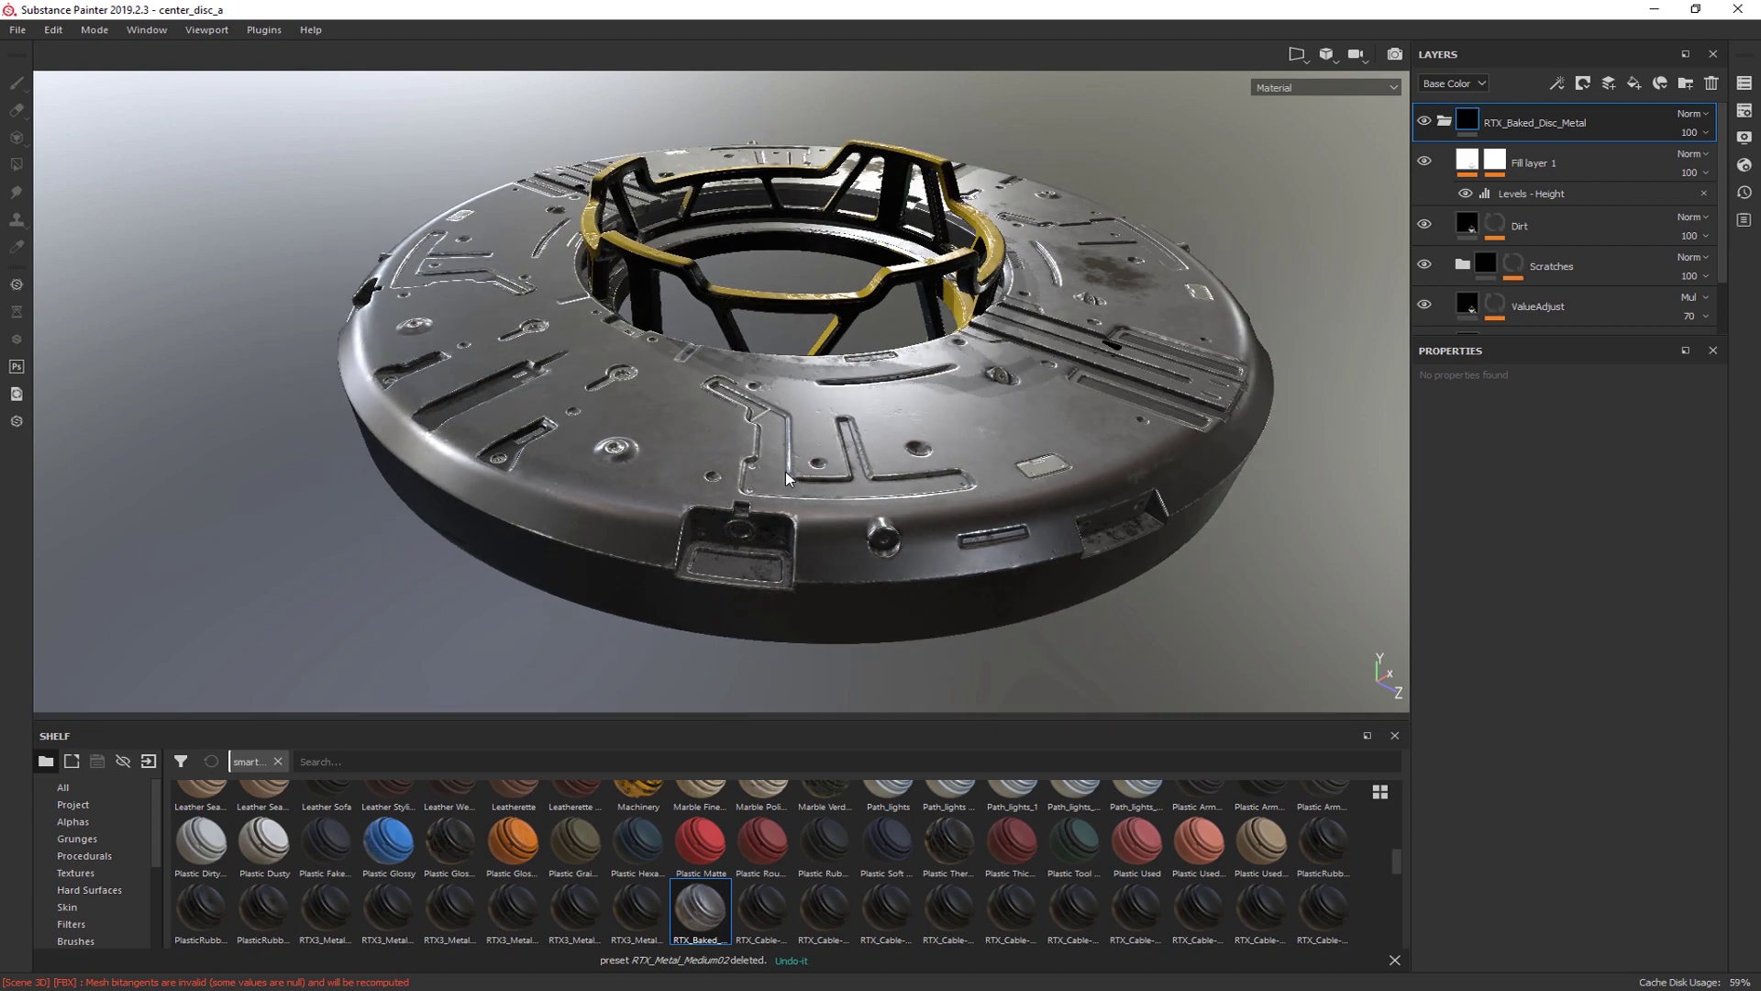
{"action": "scroll", "coordinate": [785, 471], "scroll_direction": "down", "scroll_amount": 2}
{"action": "scroll", "coordinate": [785, 472], "scroll_direction": "up", "scroll_amount": 6}
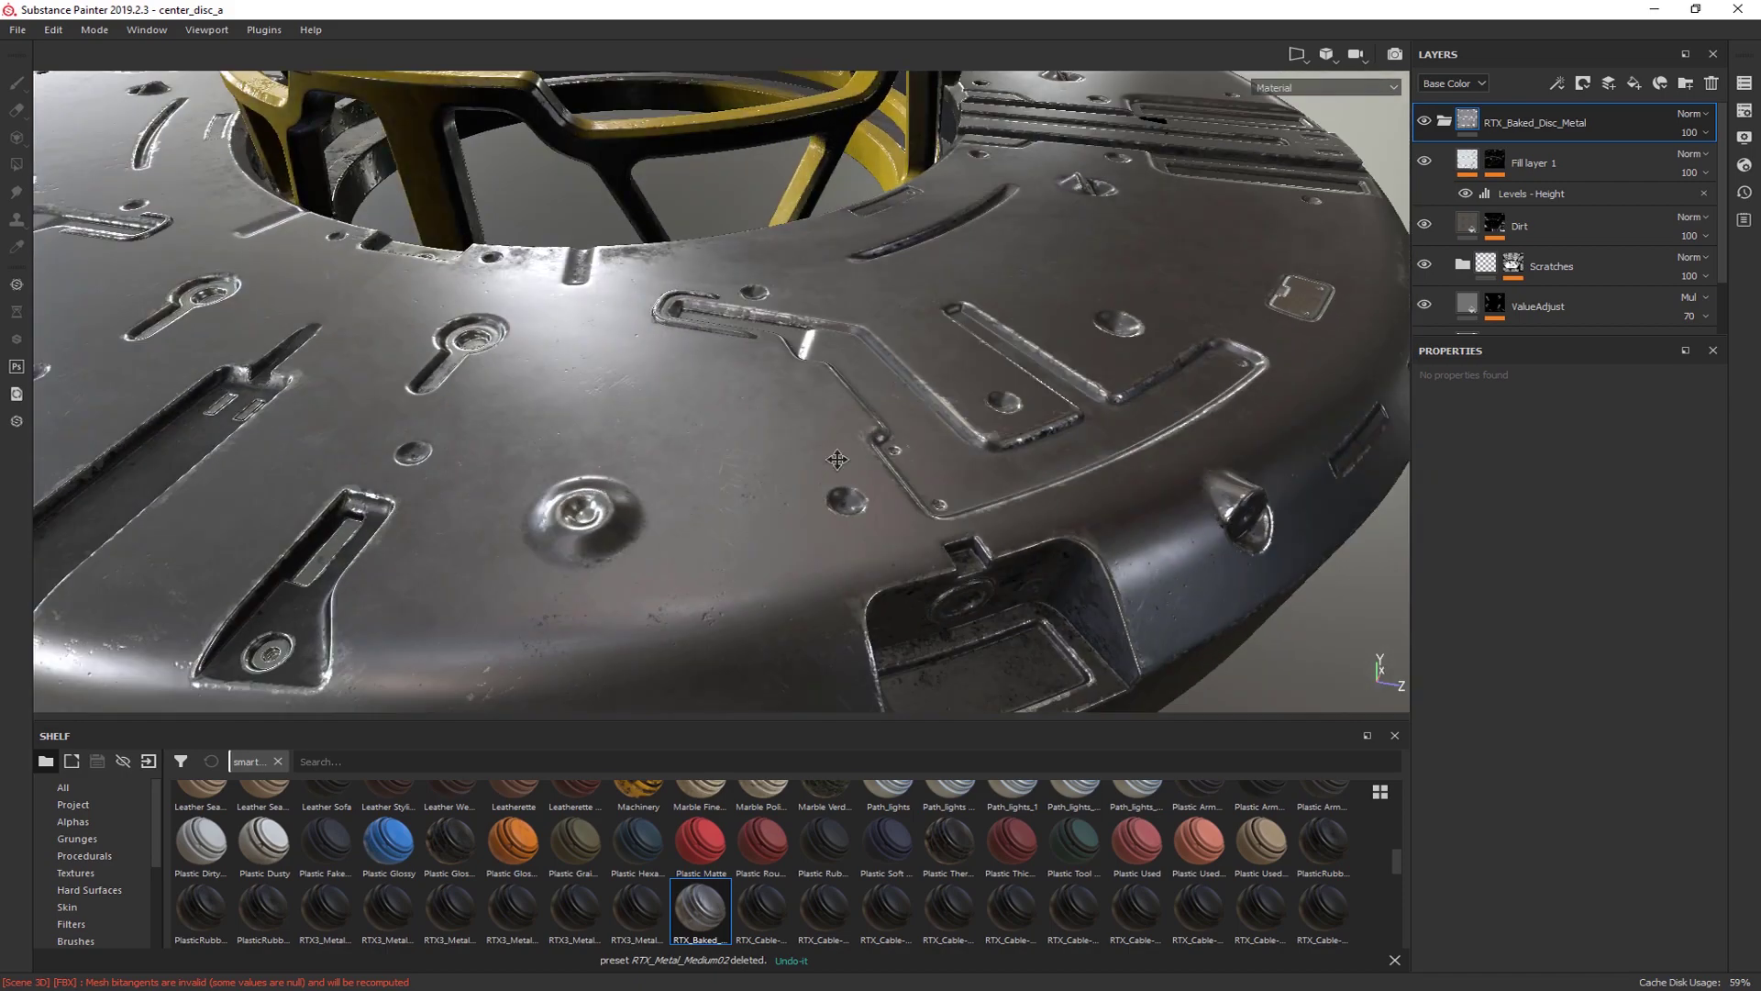
{"action": "middle_click_drag", "start_coordinate": [837, 459], "coordinate": [1082, 403], "text": "alt"}
{"action": "left_click_drag", "start_coordinate": [881, 587], "coordinate": [844, 468], "text": "alt"}
{"action": "scroll", "coordinate": [825, 521], "scroll_direction": "down", "scroll_amount": 4}
{"action": "scroll", "coordinate": [750, 556], "scroll_direction": "up", "scroll_amount": 7}
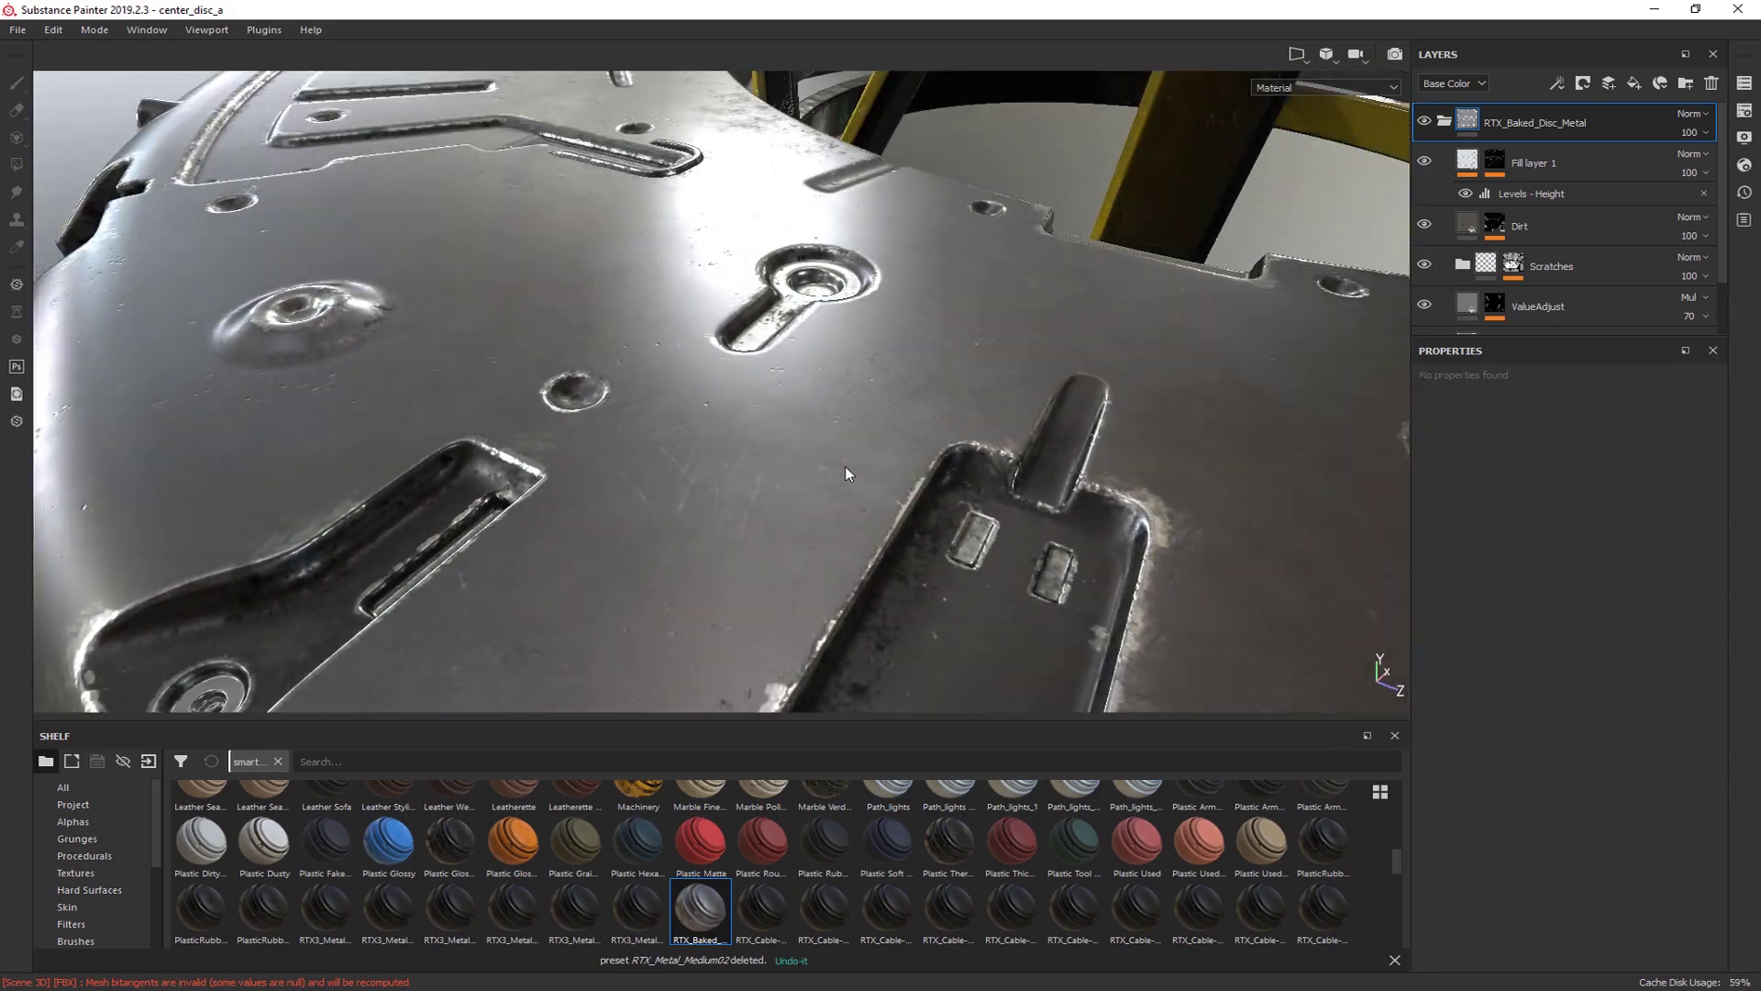
{"action": "scroll", "coordinate": [845, 468], "scroll_direction": "down", "scroll_amount": 5}
{"action": "middle_click_drag", "start_coordinate": [844, 468], "coordinate": [886, 412], "text": "alt"}
{"action": "left_click_drag", "start_coordinate": [886, 413], "coordinate": [804, 349], "text": "alt"}
{"action": "scroll", "coordinate": [805, 340], "scroll_direction": "up", "scroll_amount": 4}
{"action": "scroll", "coordinate": [804, 340], "scroll_direction": "down", "scroll_amount": 5}
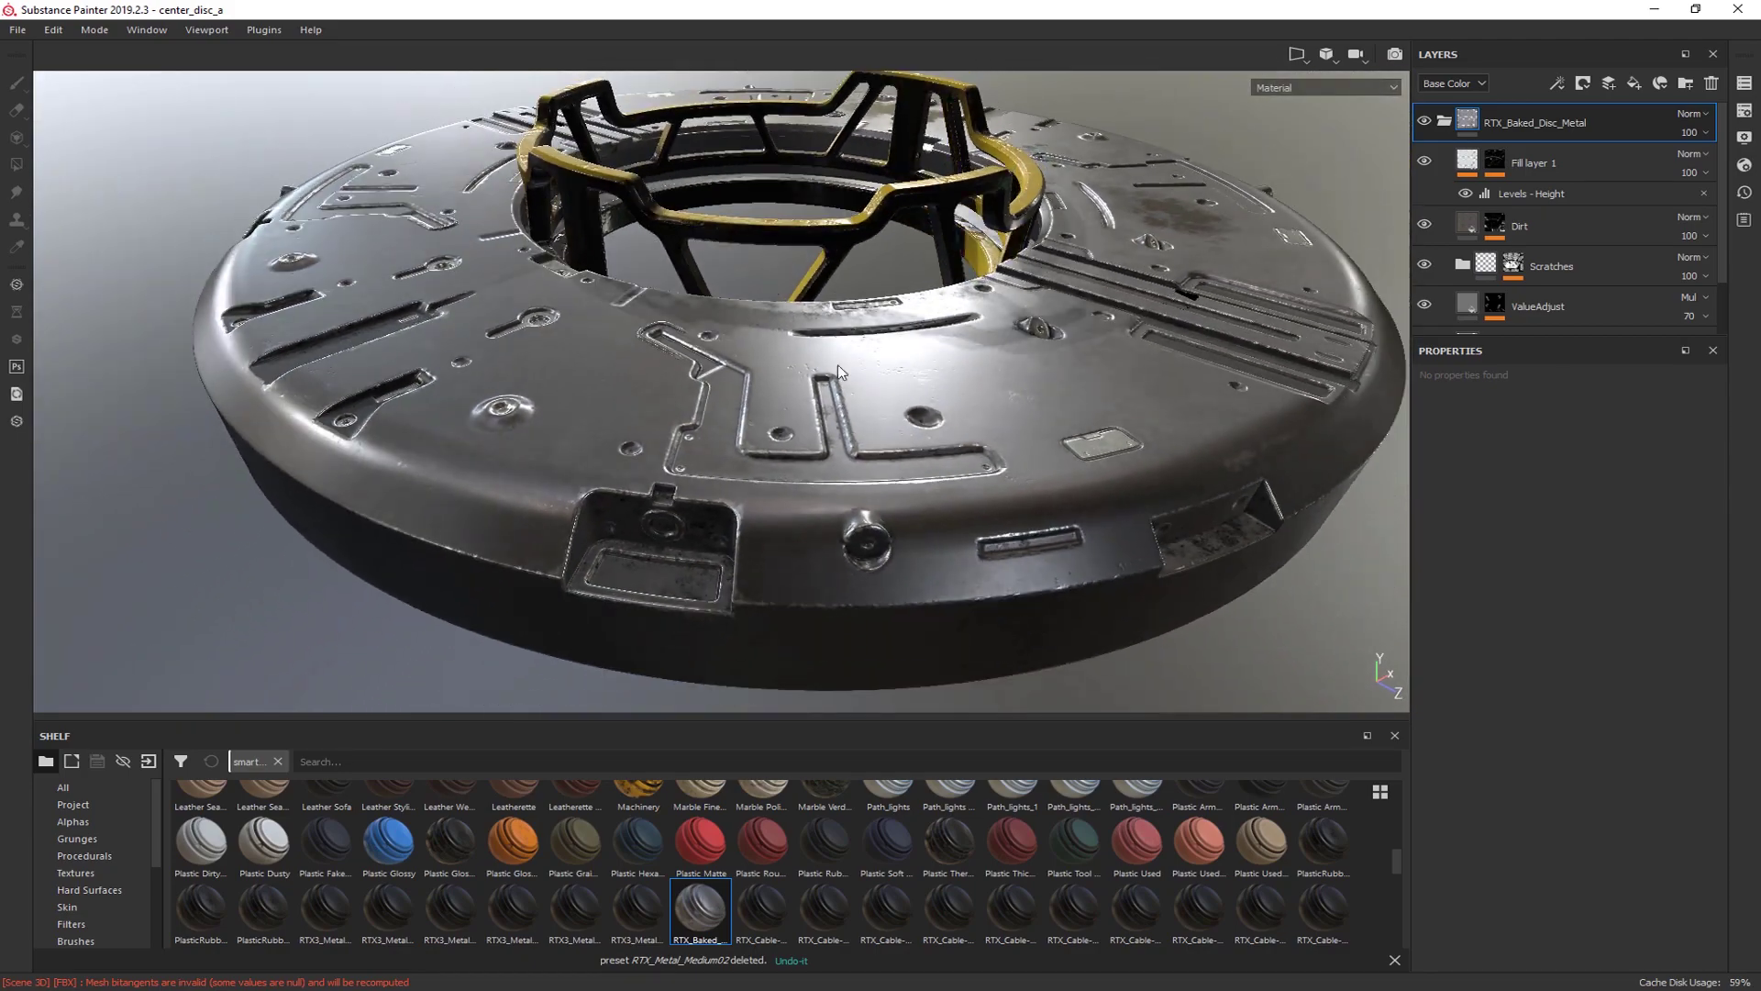
{"action": "left_click_drag", "start_coordinate": [796, 343], "coordinate": [837, 375], "text": "alt"}
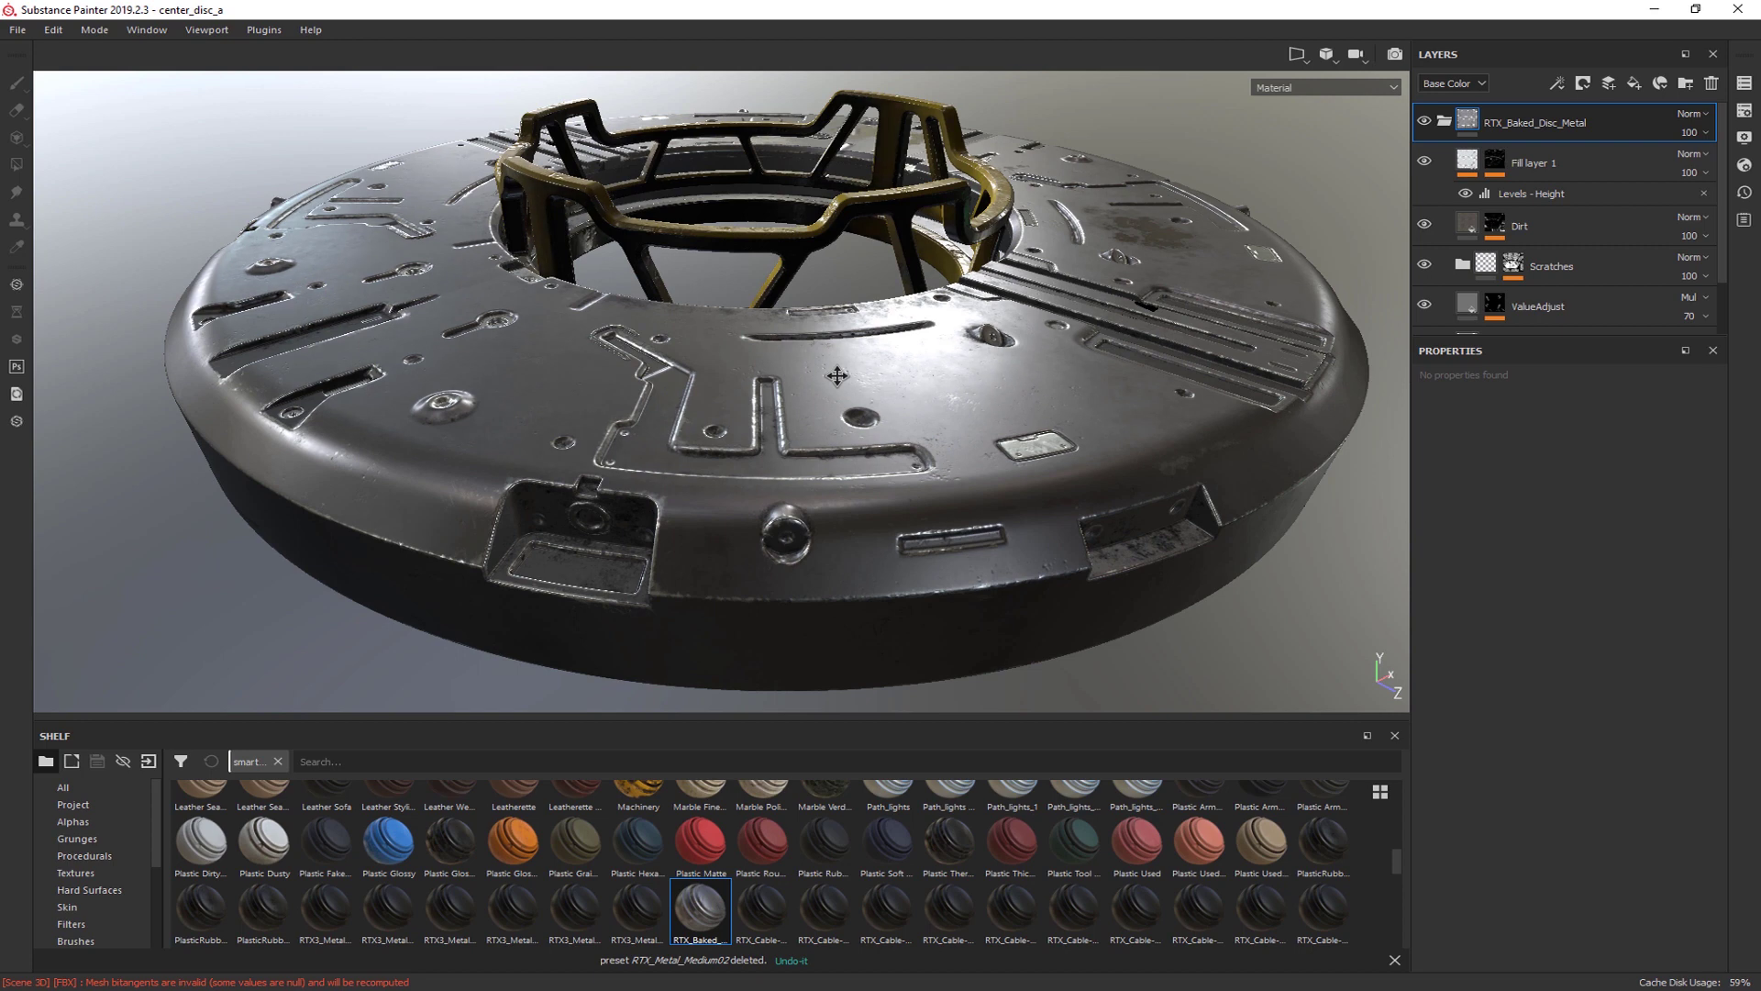
{"action": "left_click_drag", "start_coordinate": [837, 376], "coordinate": [841, 392], "text": "alt"}
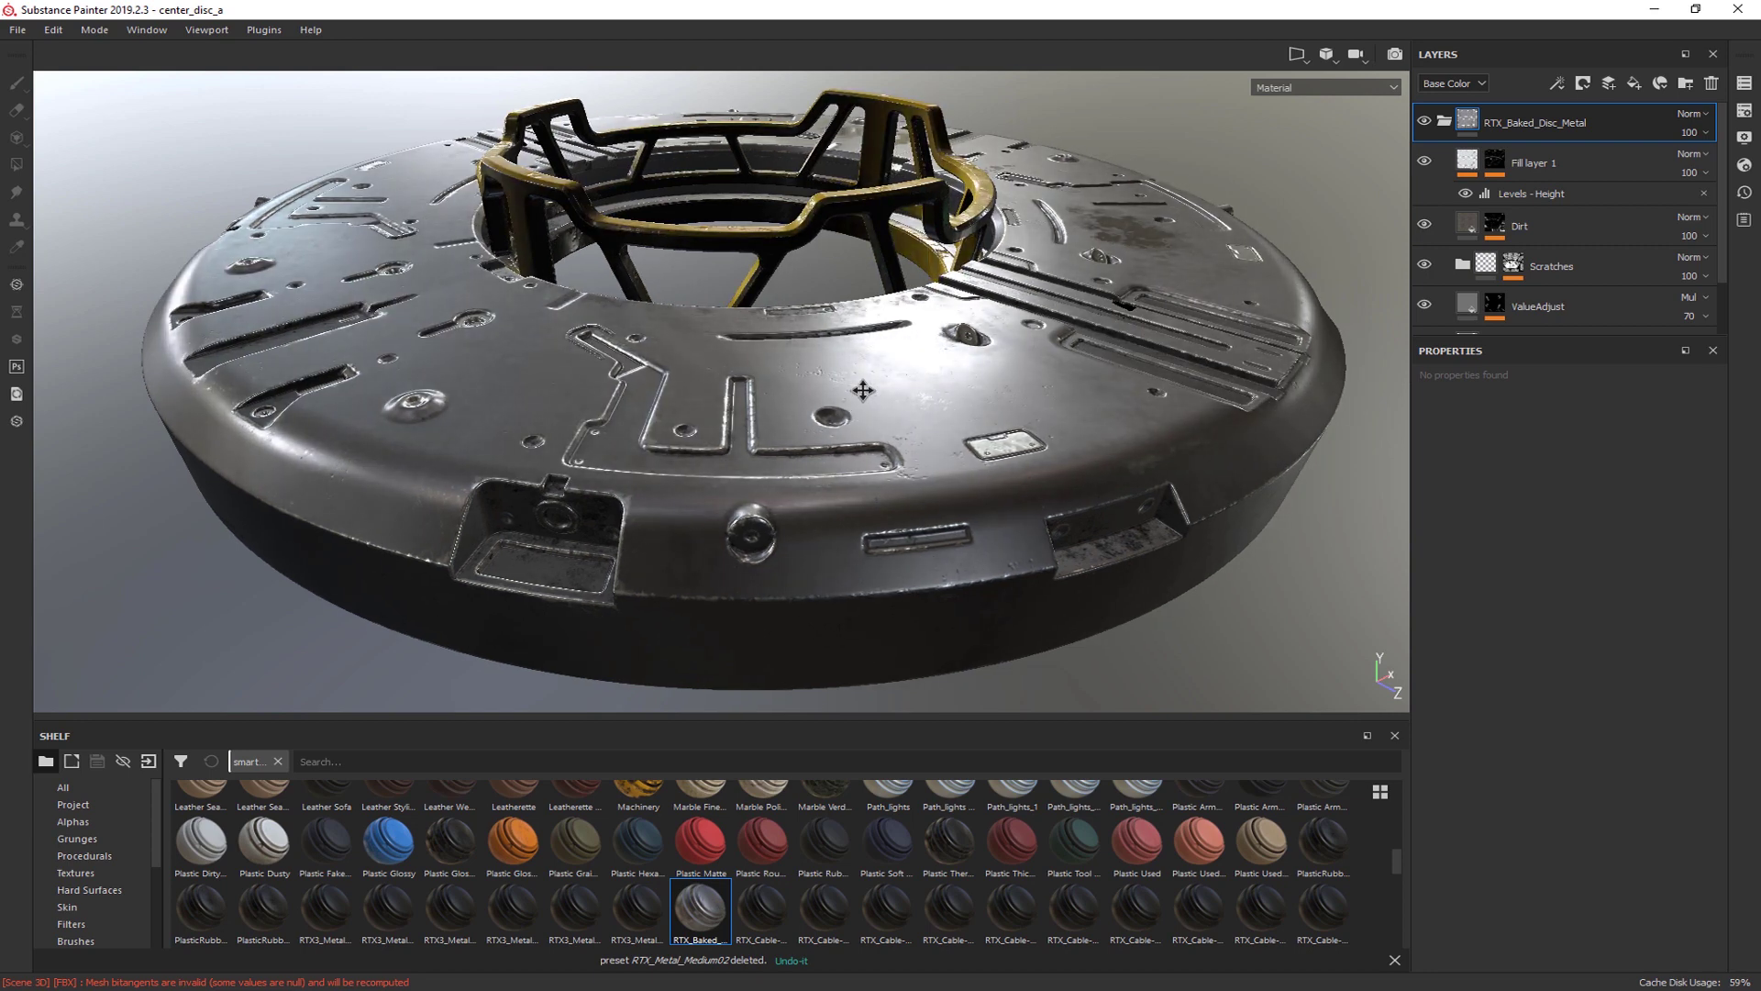